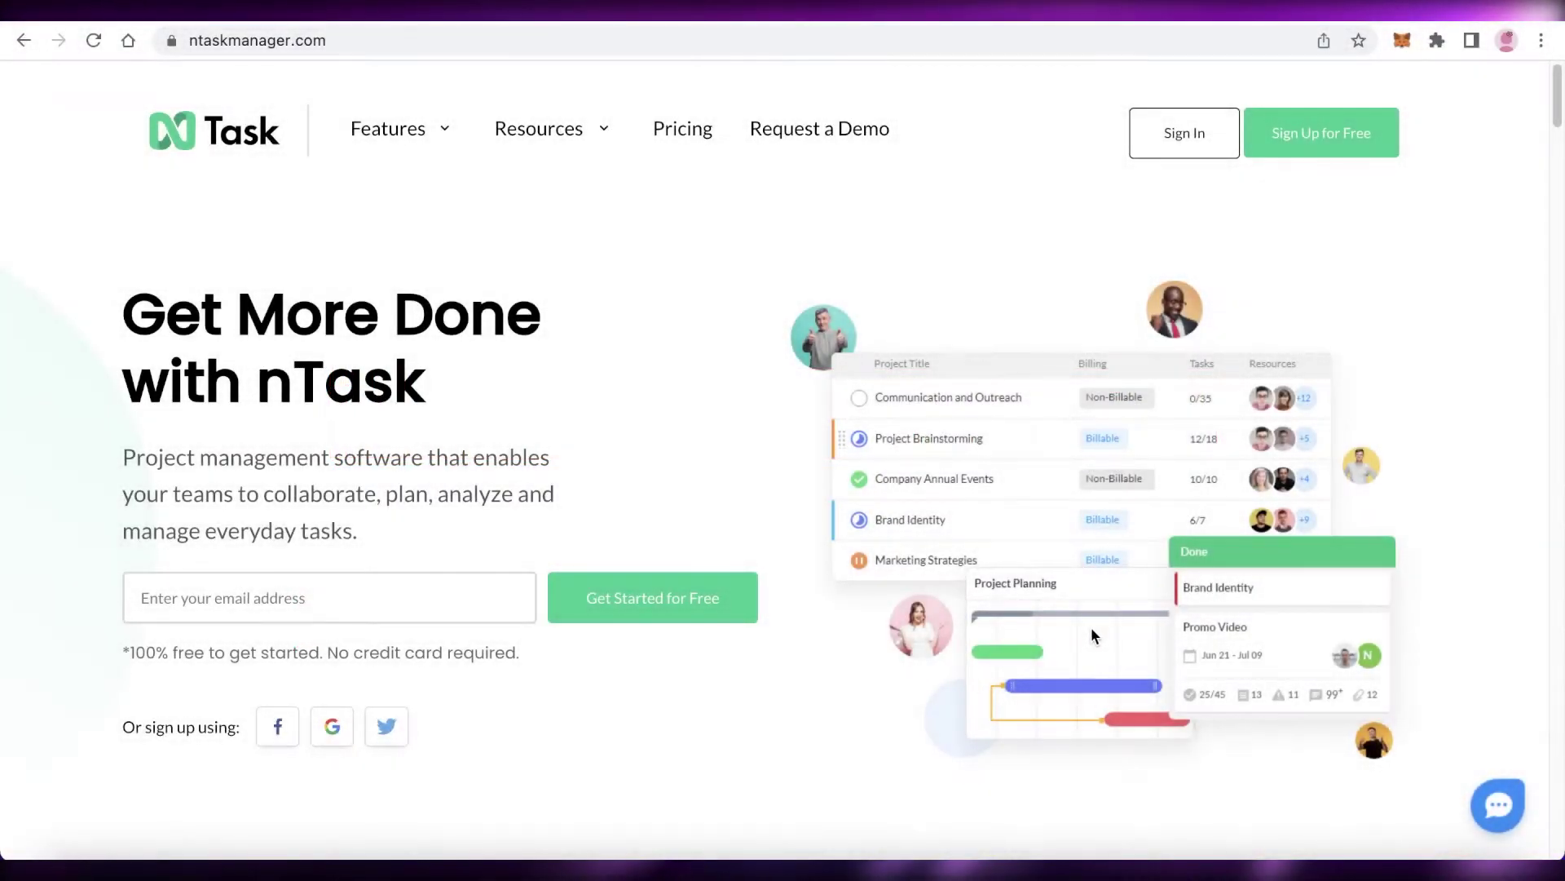
- Scroll down and back up the nTask homepage to look it over
scroll(1098, 618, "down", 2)
scroll(1099, 620, "up", 2)
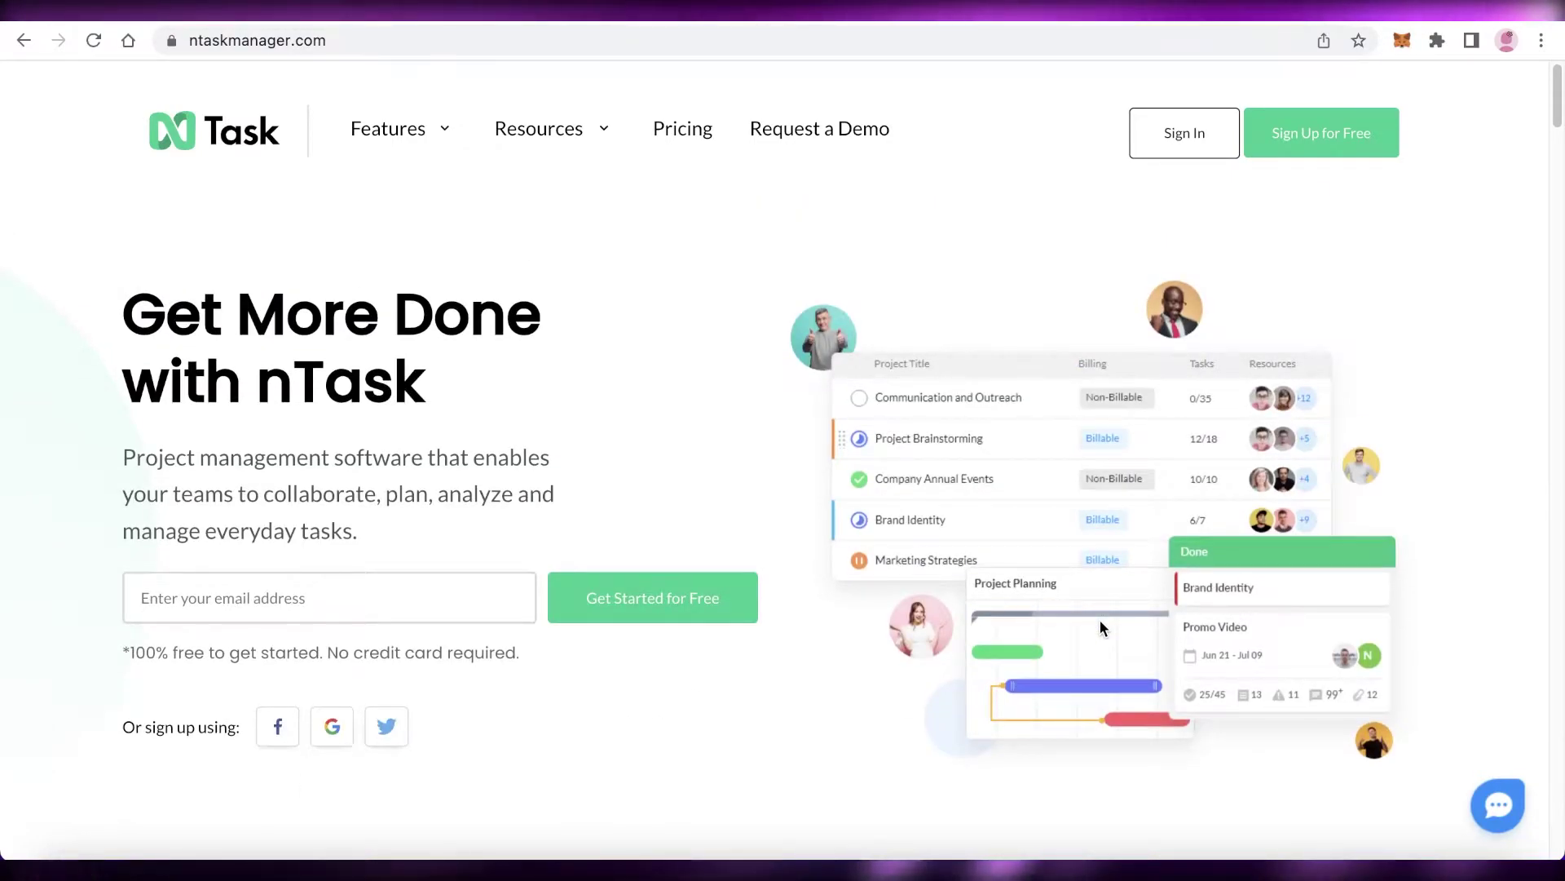
scroll(1099, 620, "down", 5)
scroll(1107, 644, "up", 5)
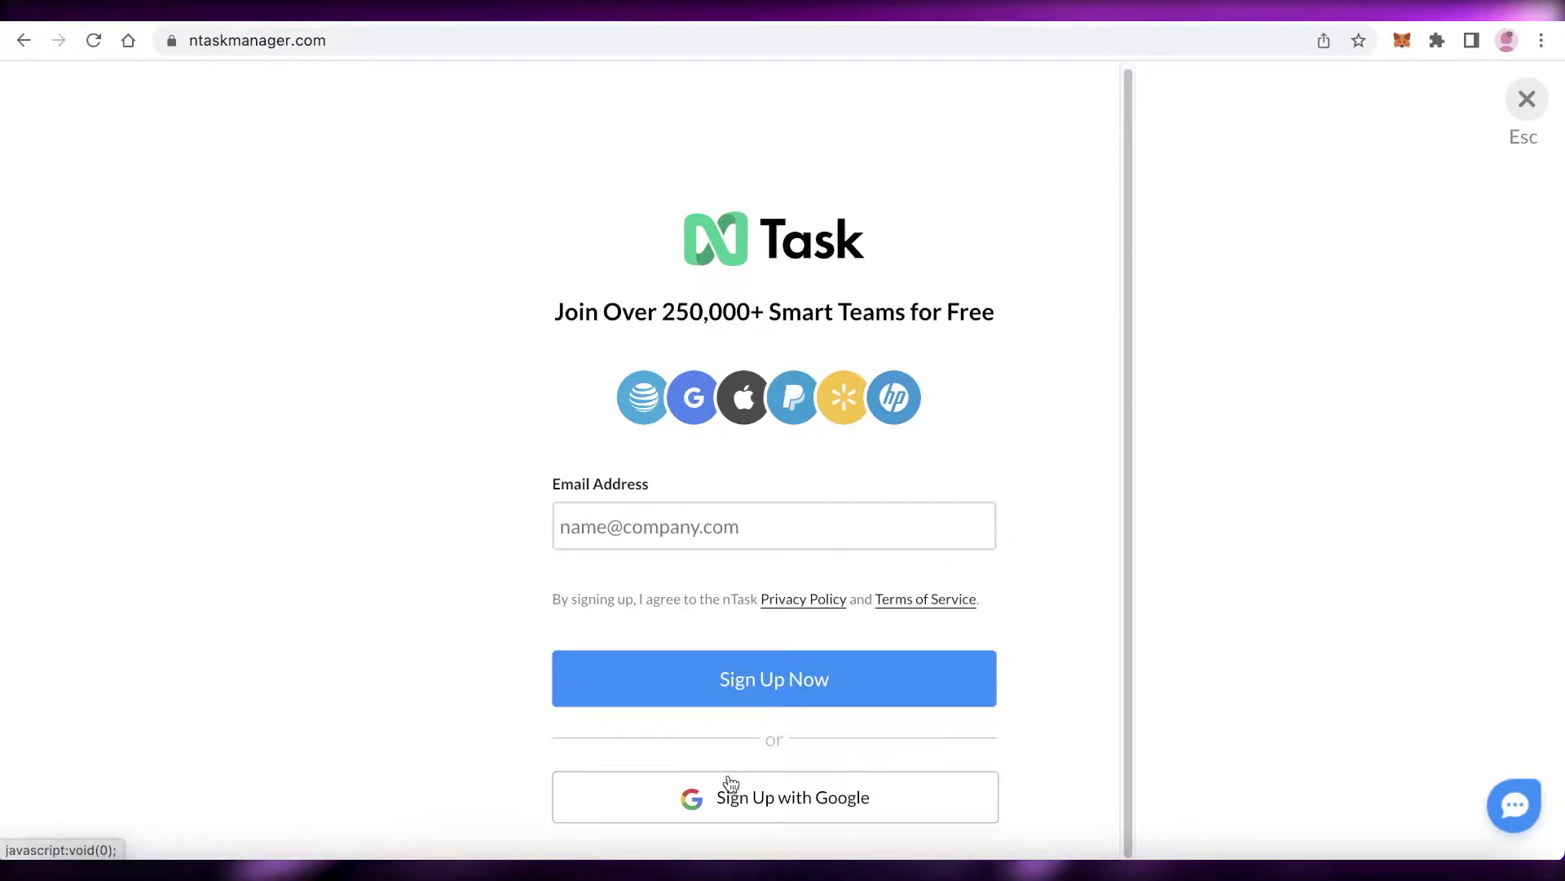
- Register with an email address in the sign-up form, then go to the Login page
left_click(1526, 100)
left_click(1321, 133)
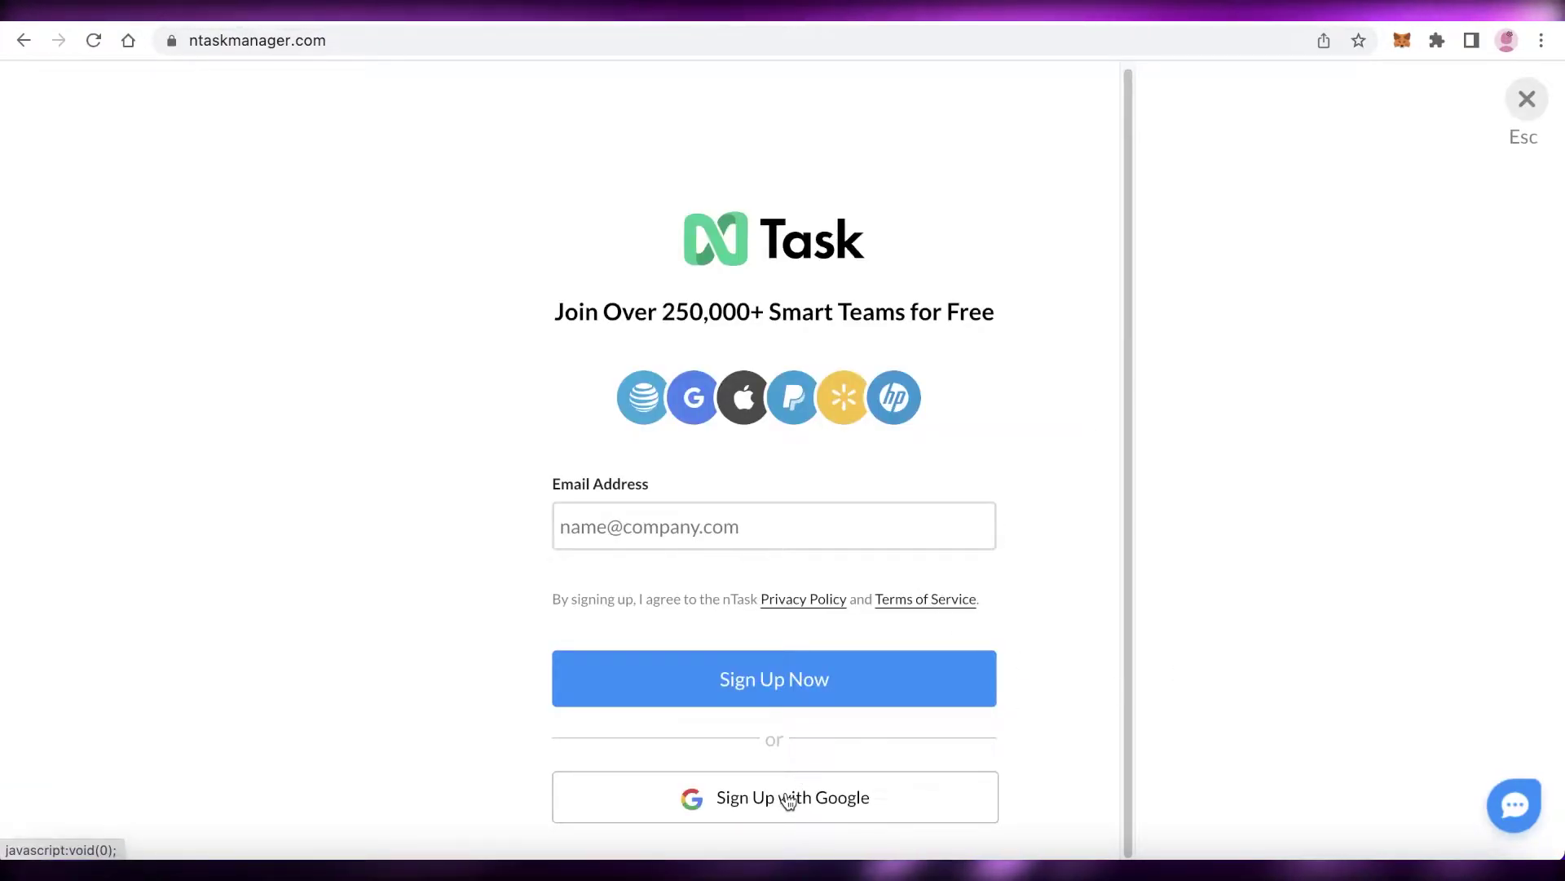
left_click(674, 521)
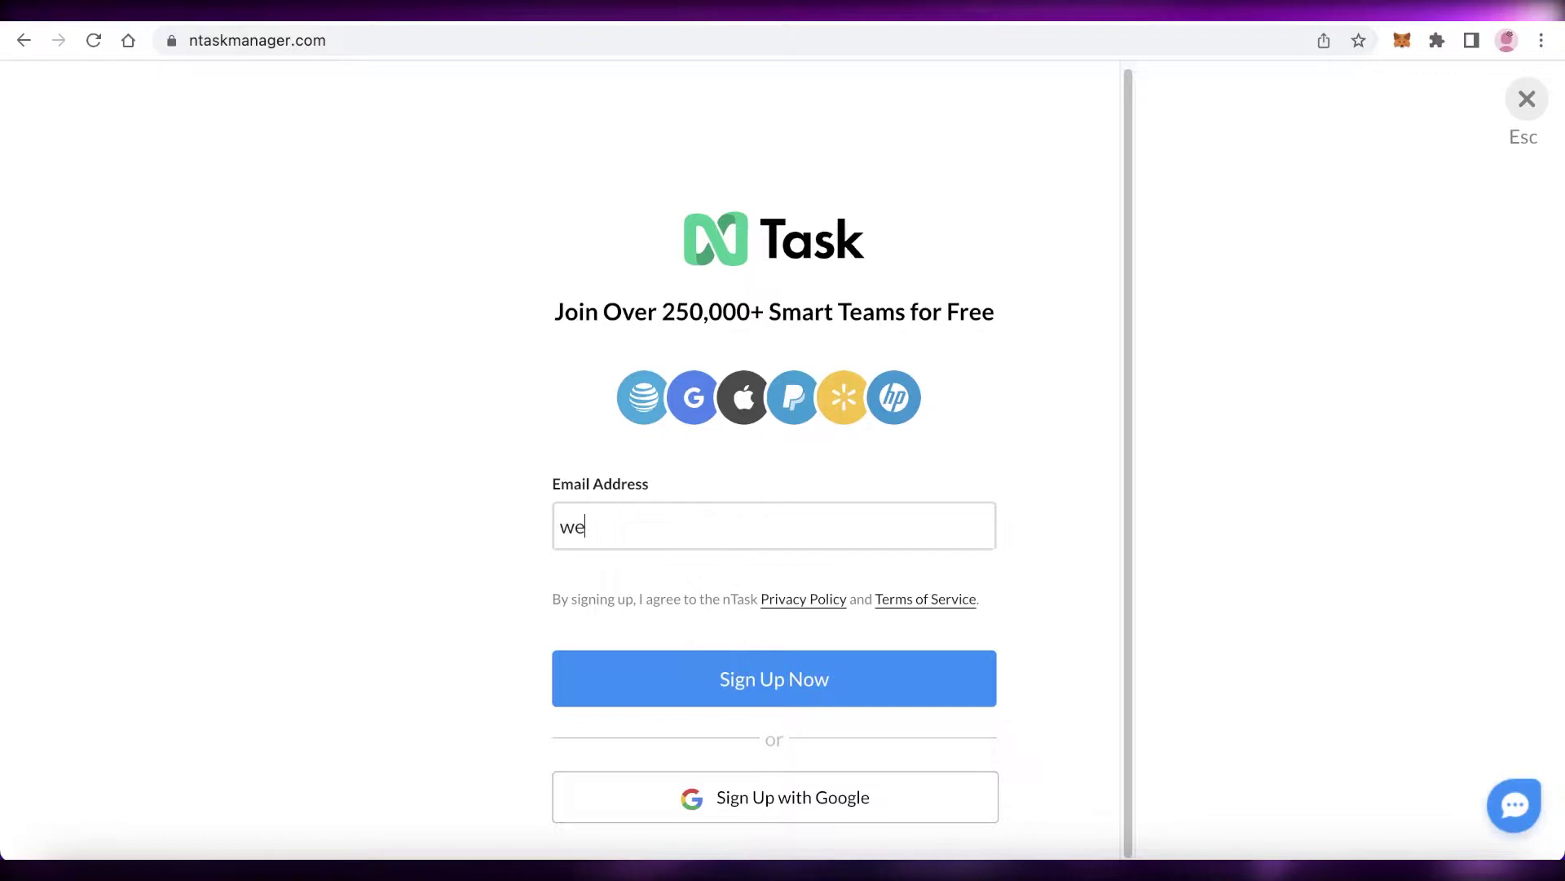
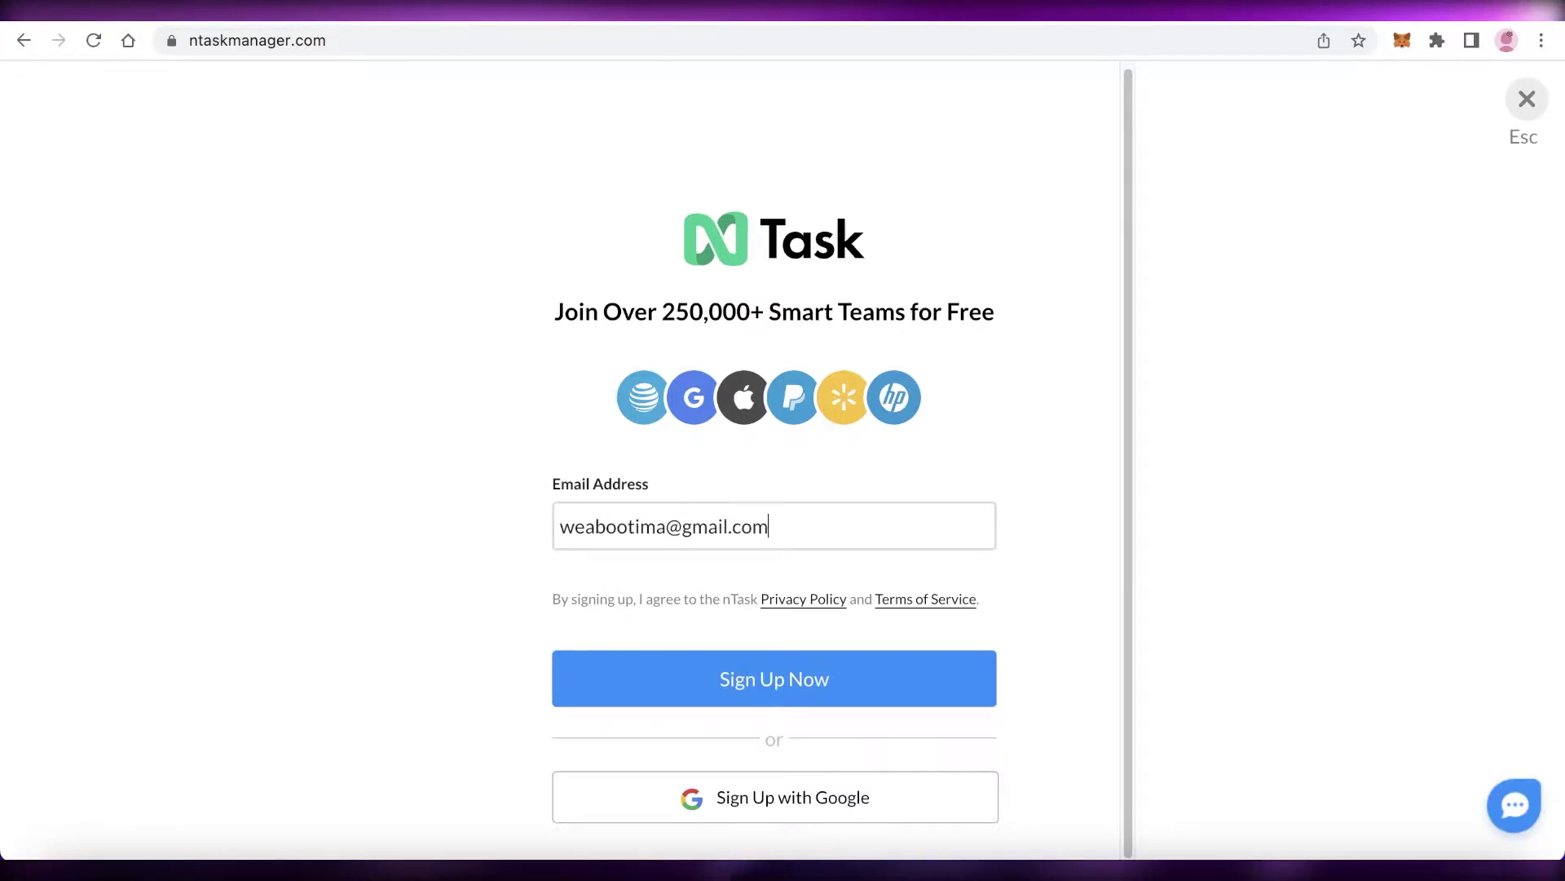
left_click(715, 699)
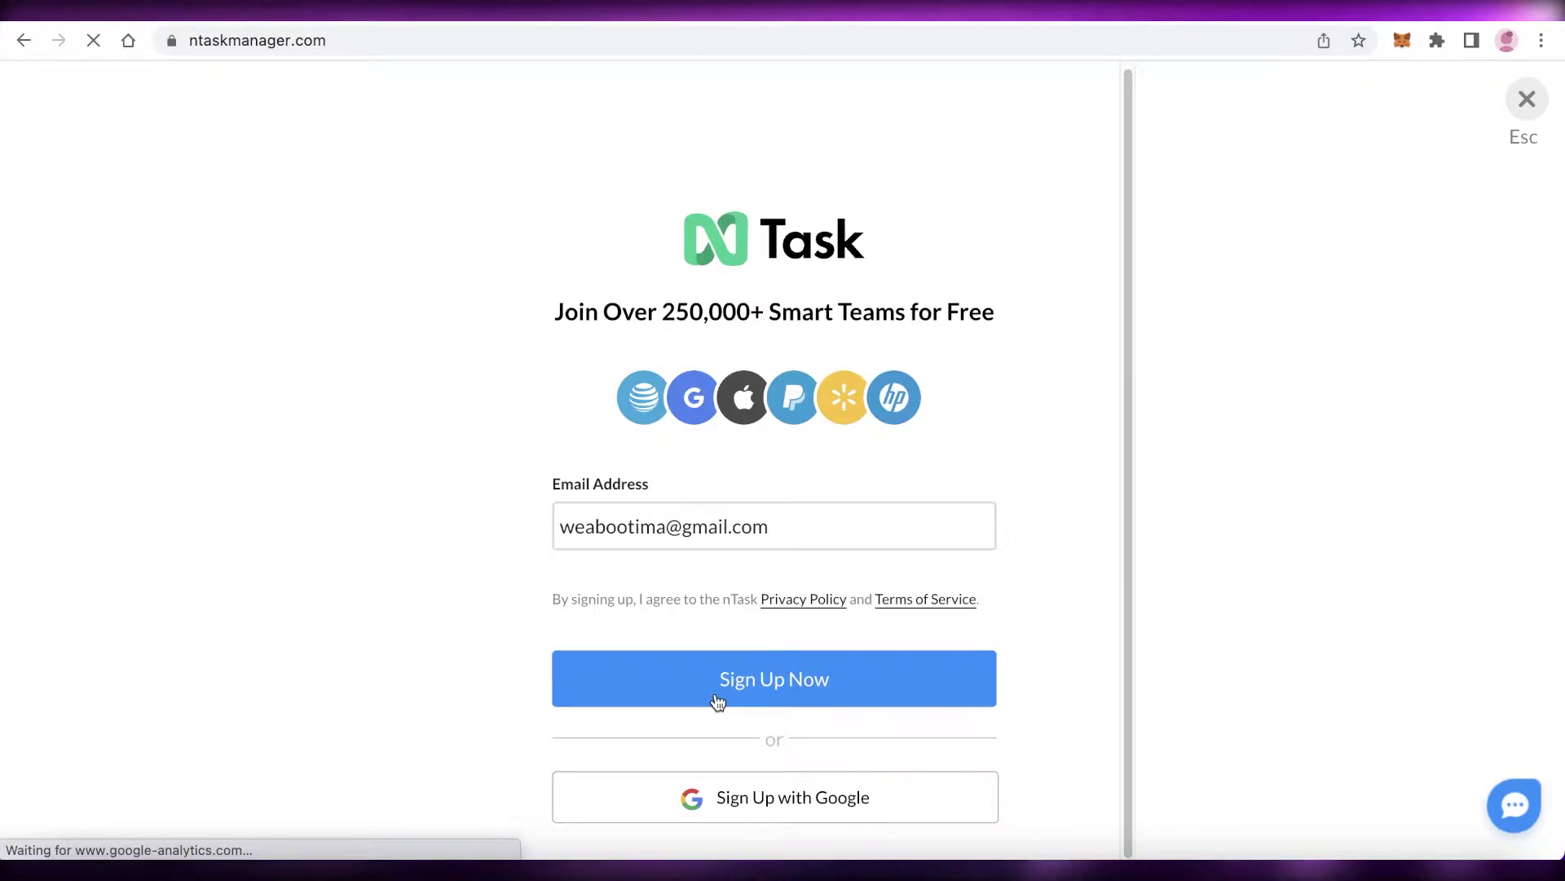
left_click(749, 715)
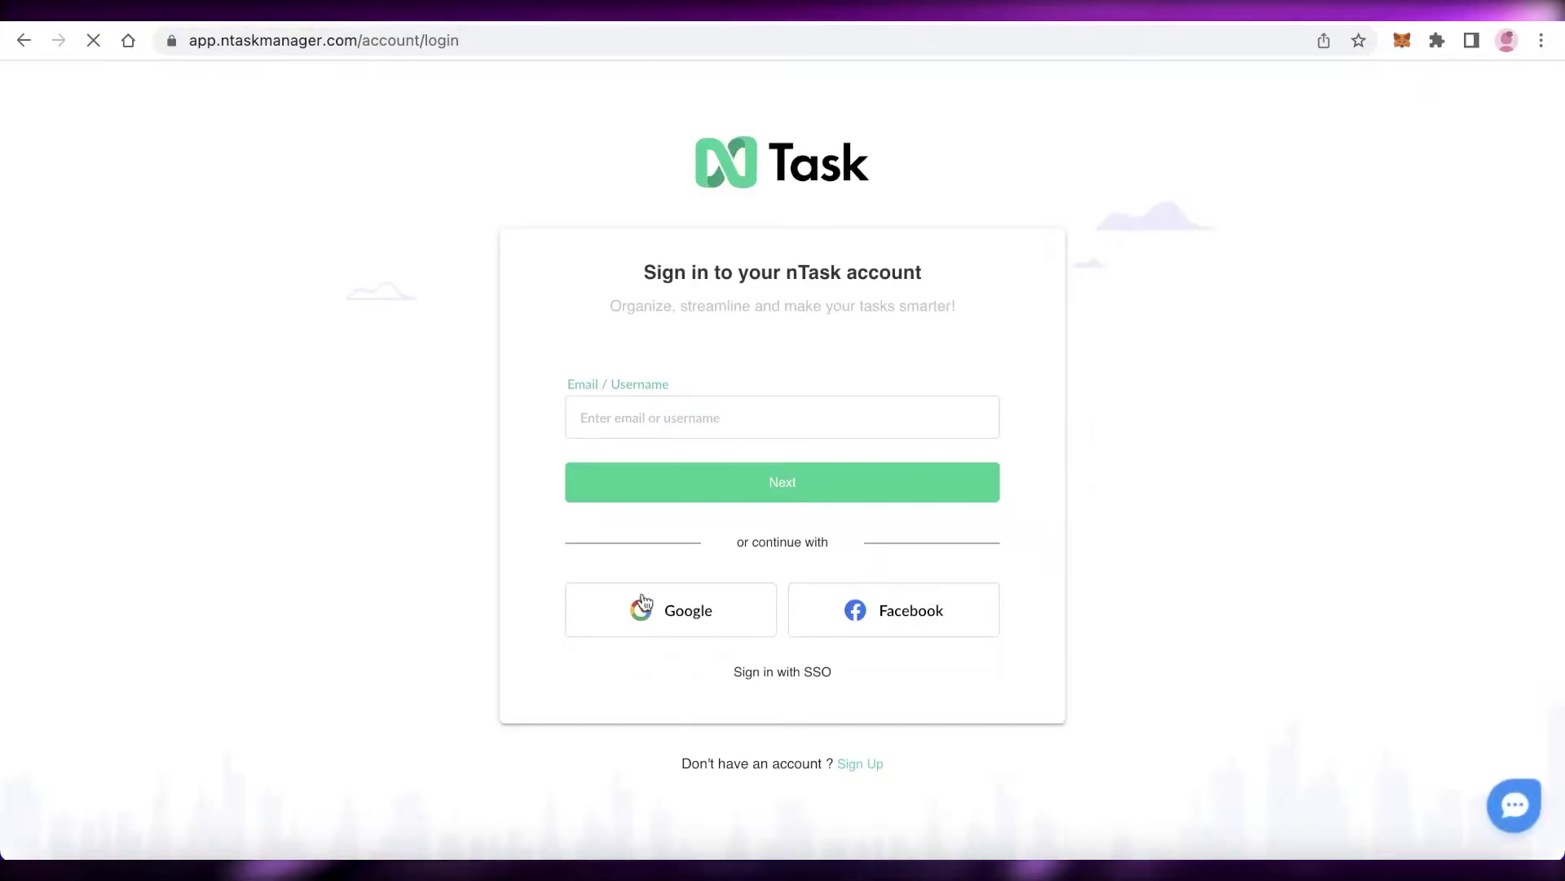
- Sign in with Google, choosing the account in the Google popup
left_click(646, 612)
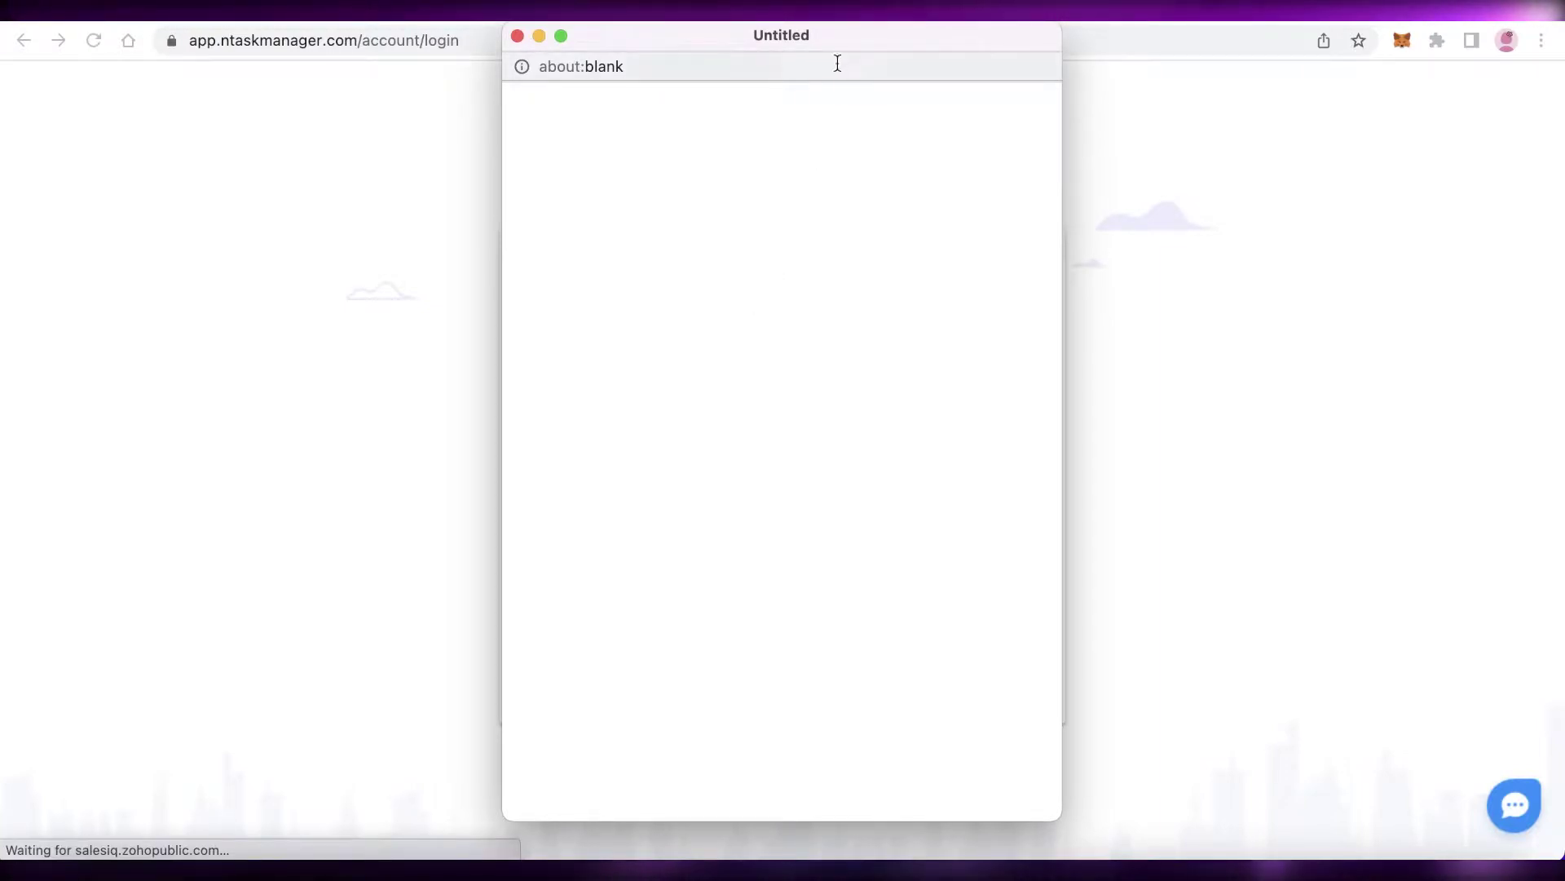
left_click_drag(818, 44, 859, 105)
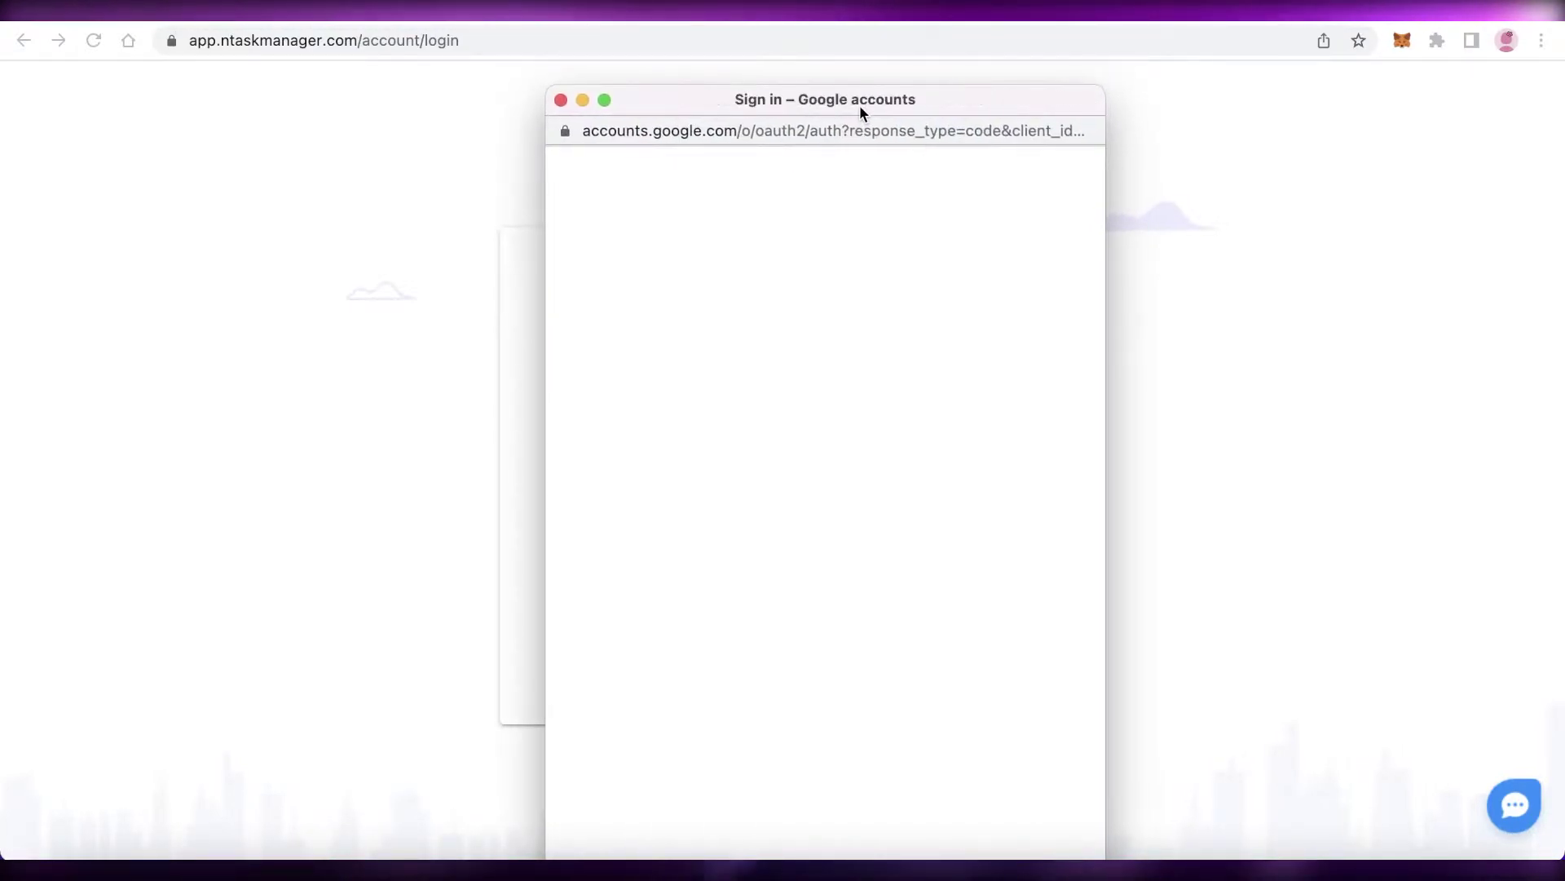
left_click(726, 413)
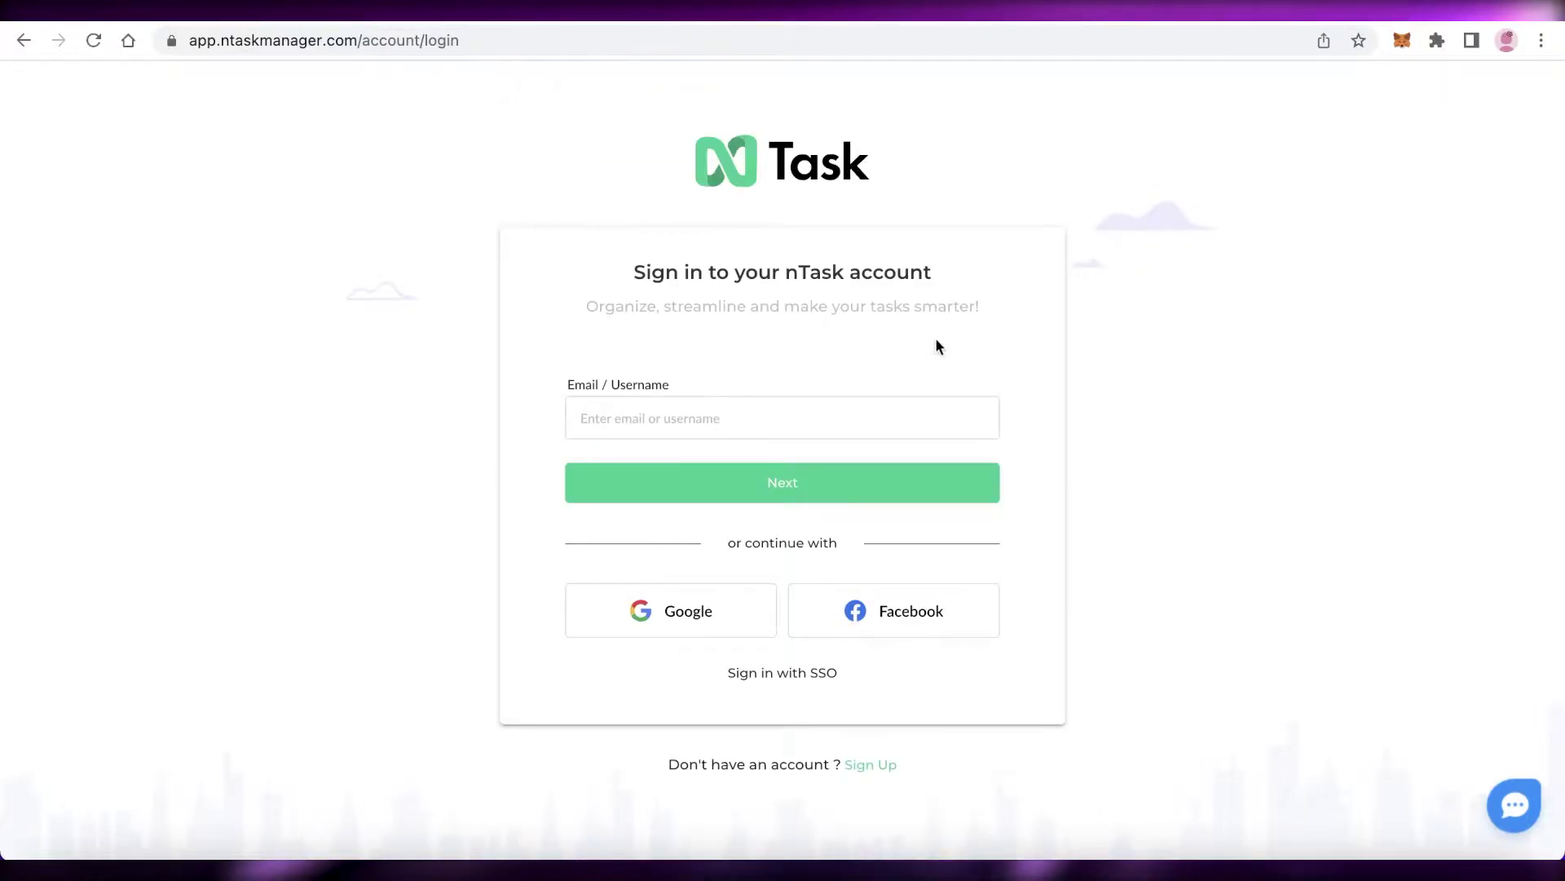
- Fill in the full name, set and confirm the password, and continue to team setup
left_click(308, 359)
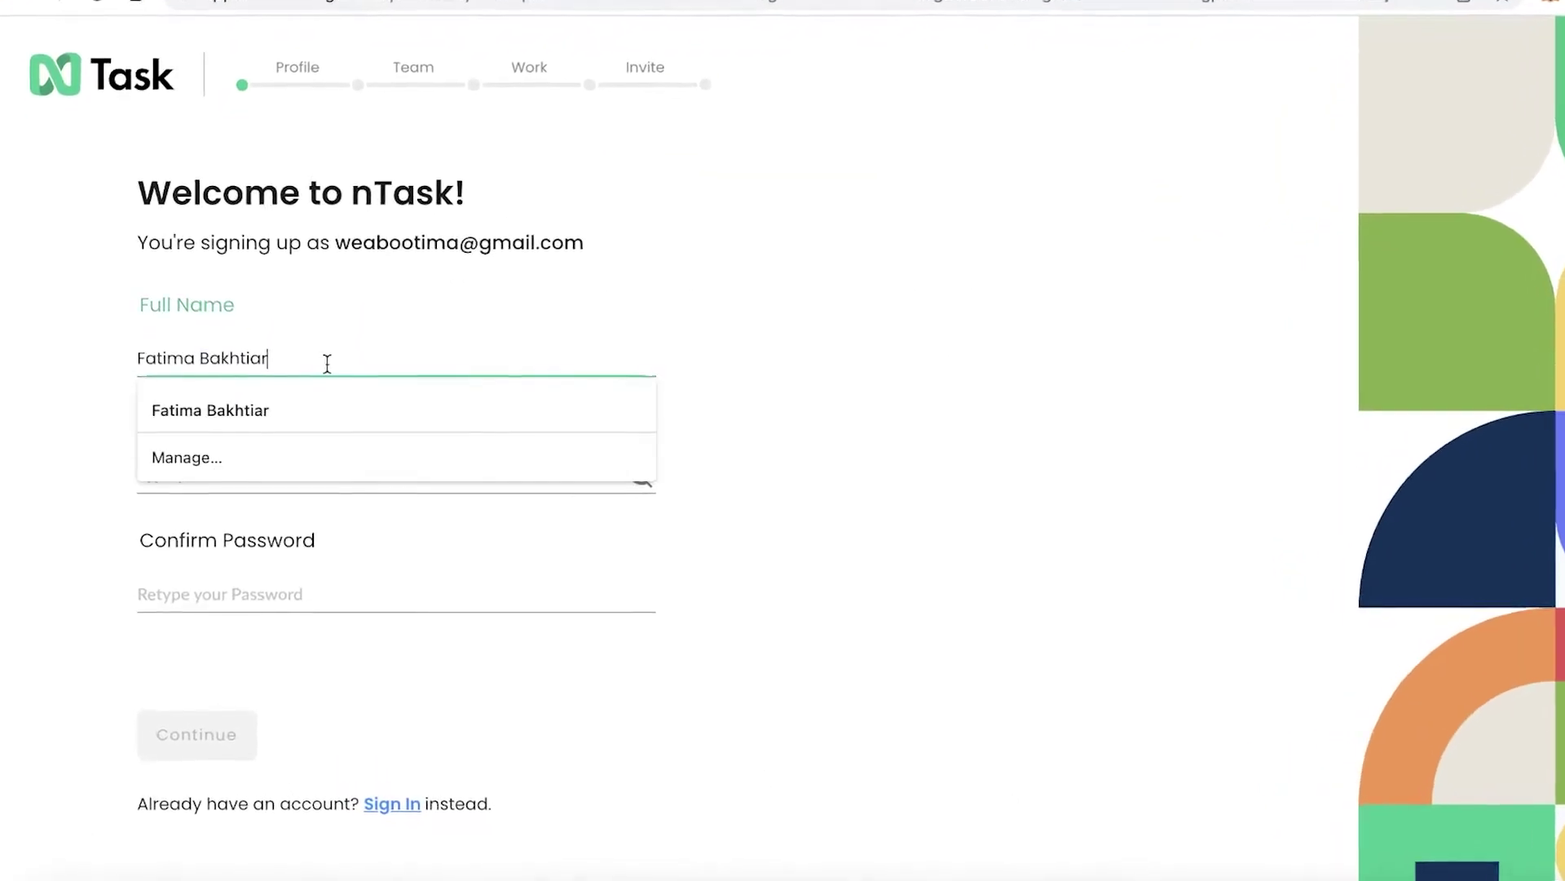
type("Jane Doe")
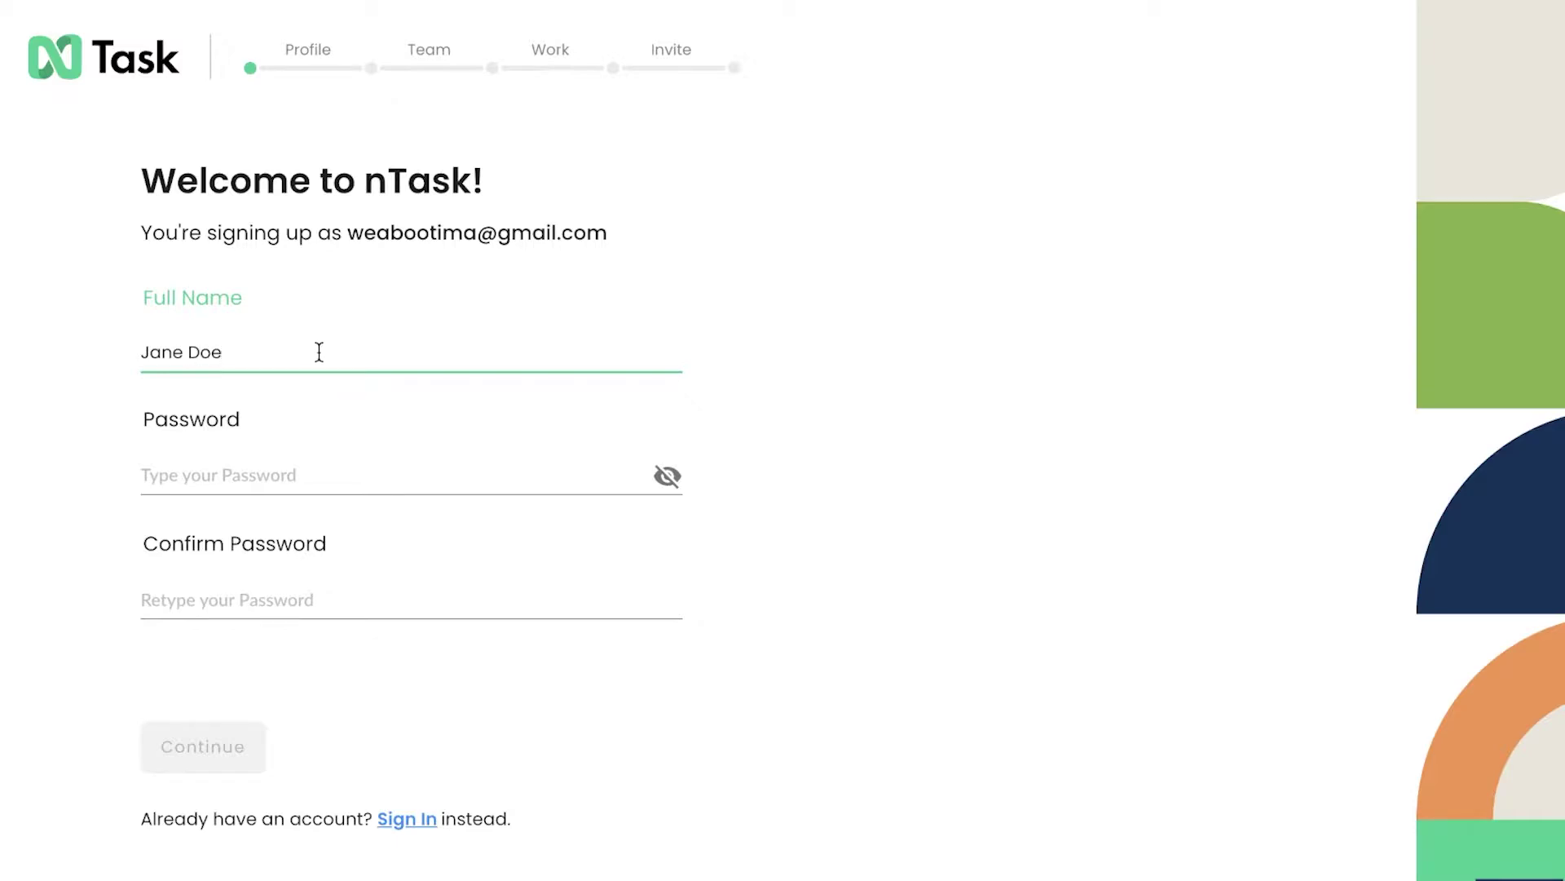
left_click(384, 480)
left_click(621, 322)
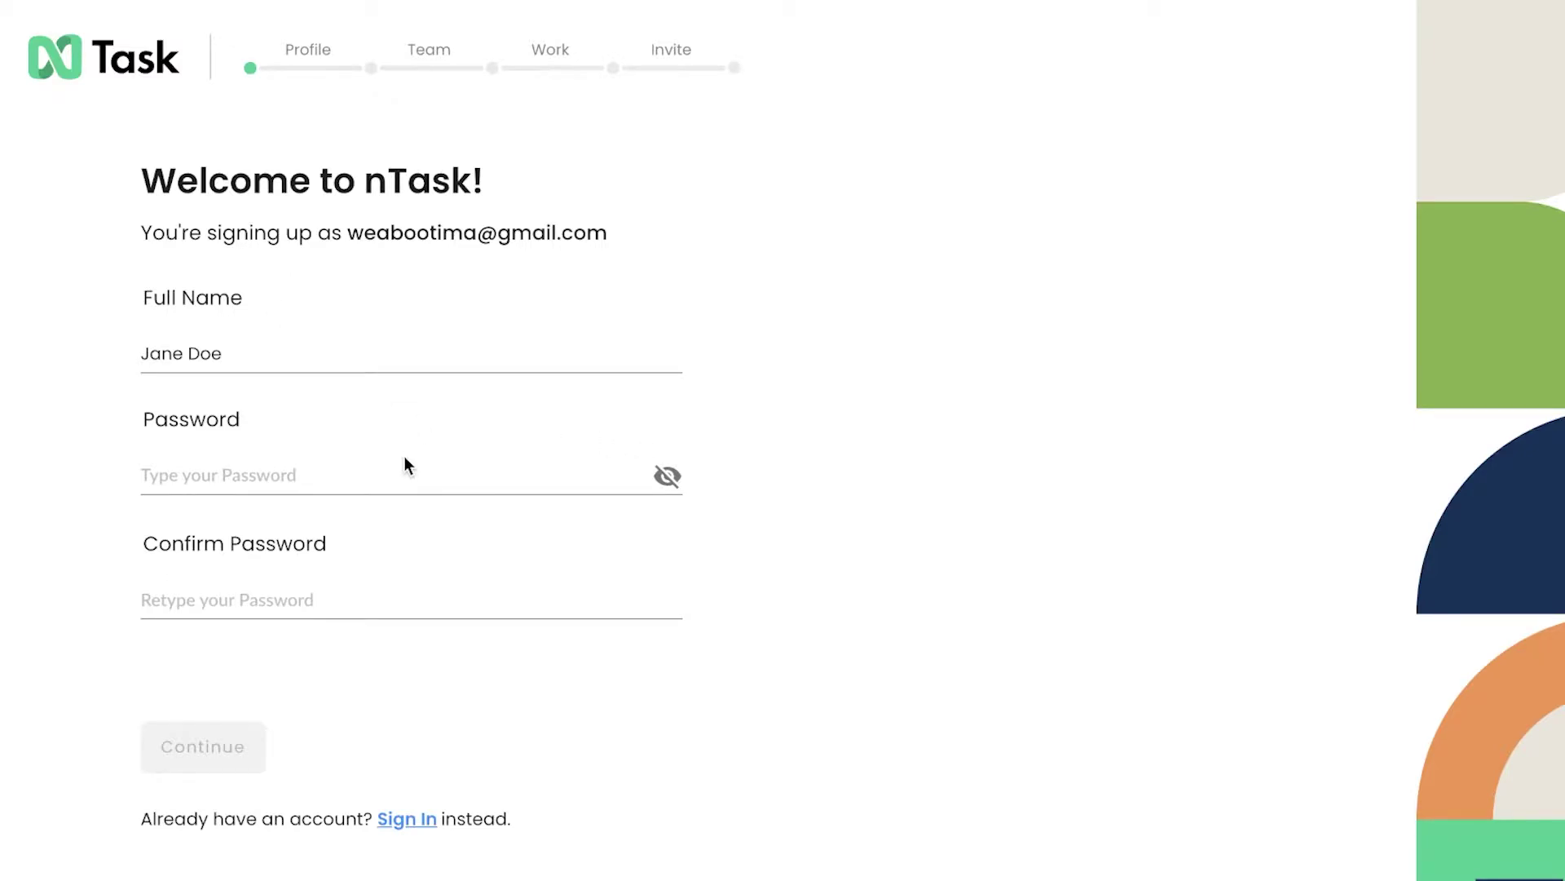
left_click(407, 481)
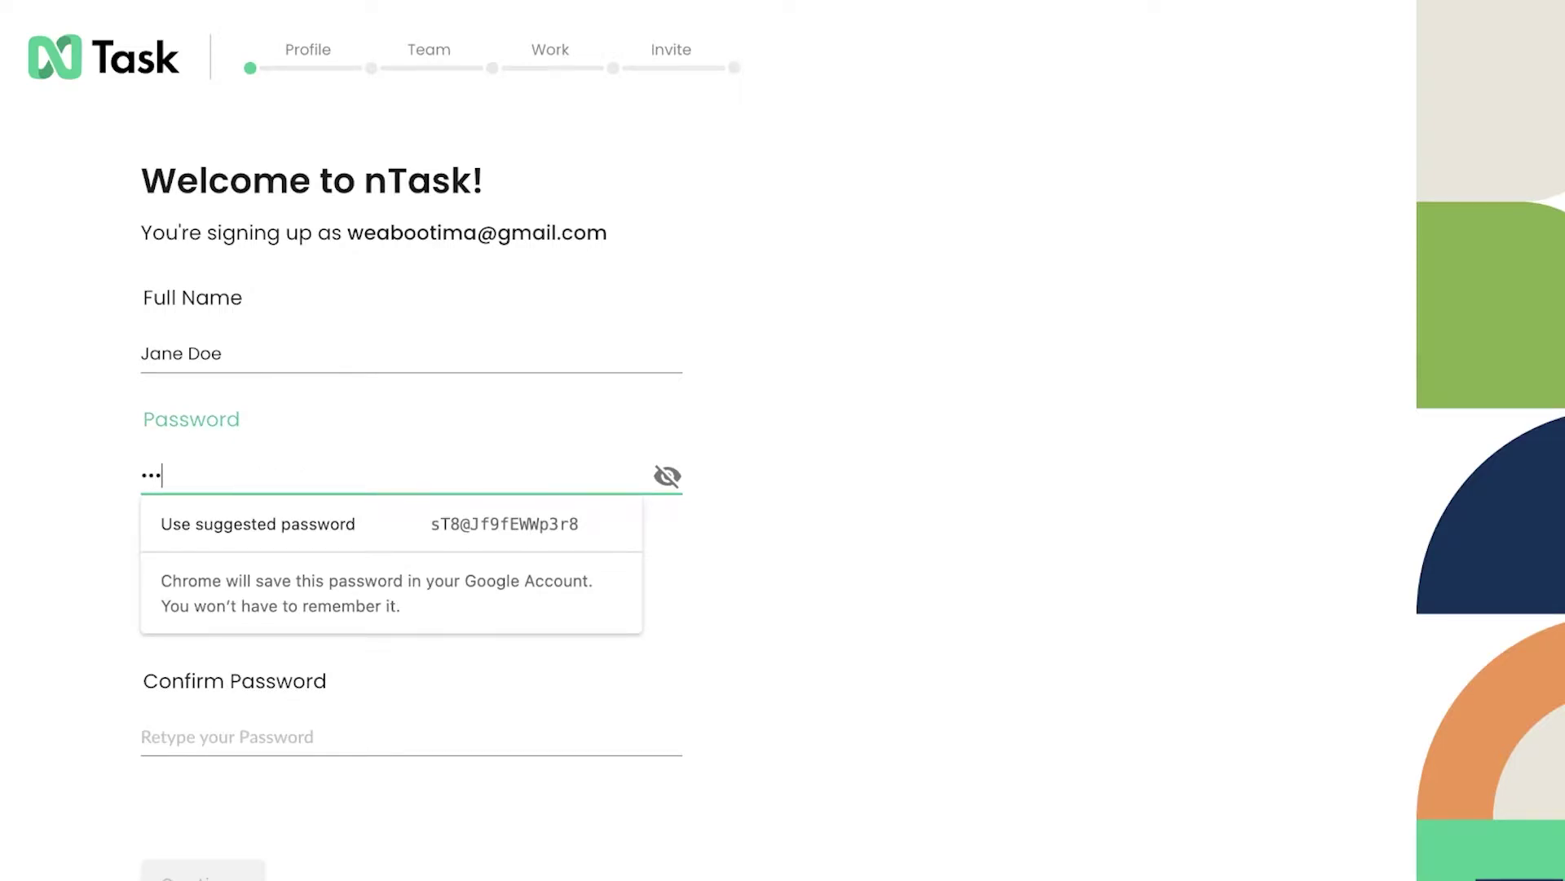
type("****")
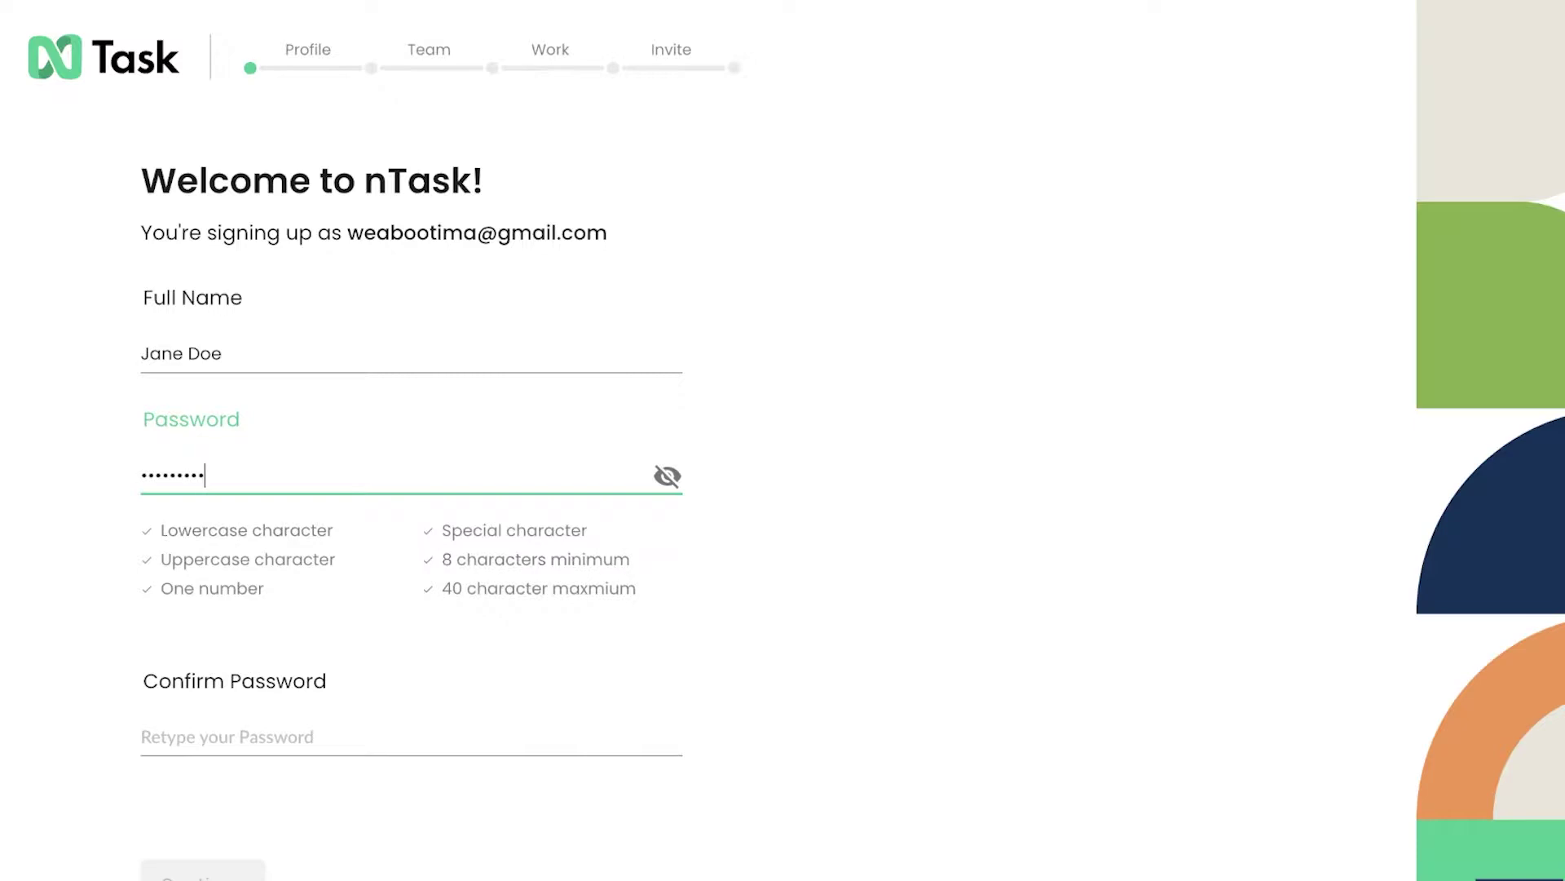
left_click(263, 744)
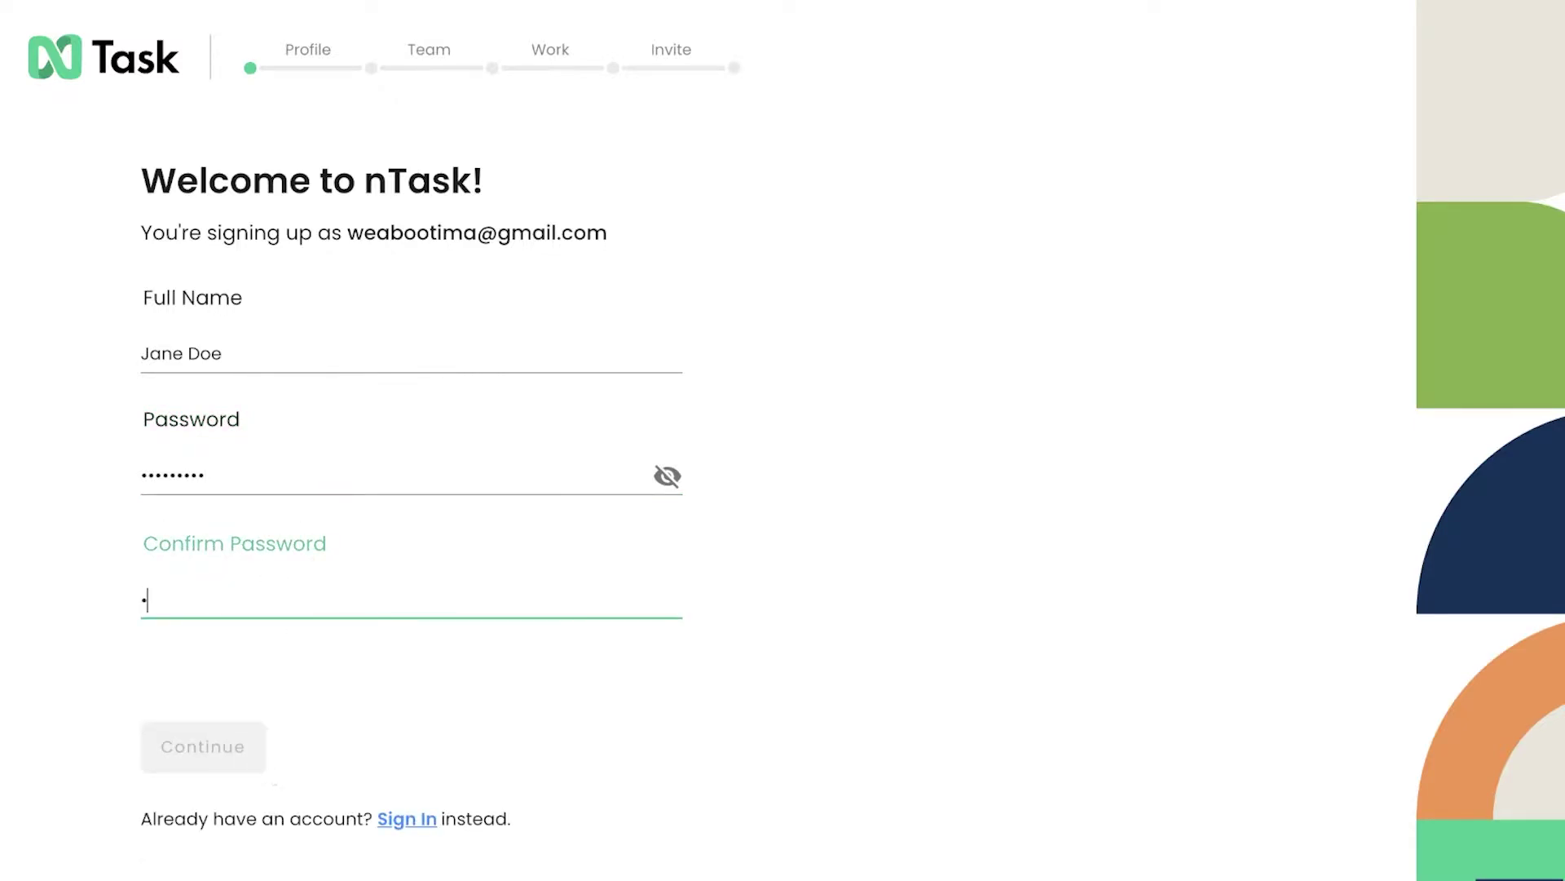
type("*********")
left_click(206, 822)
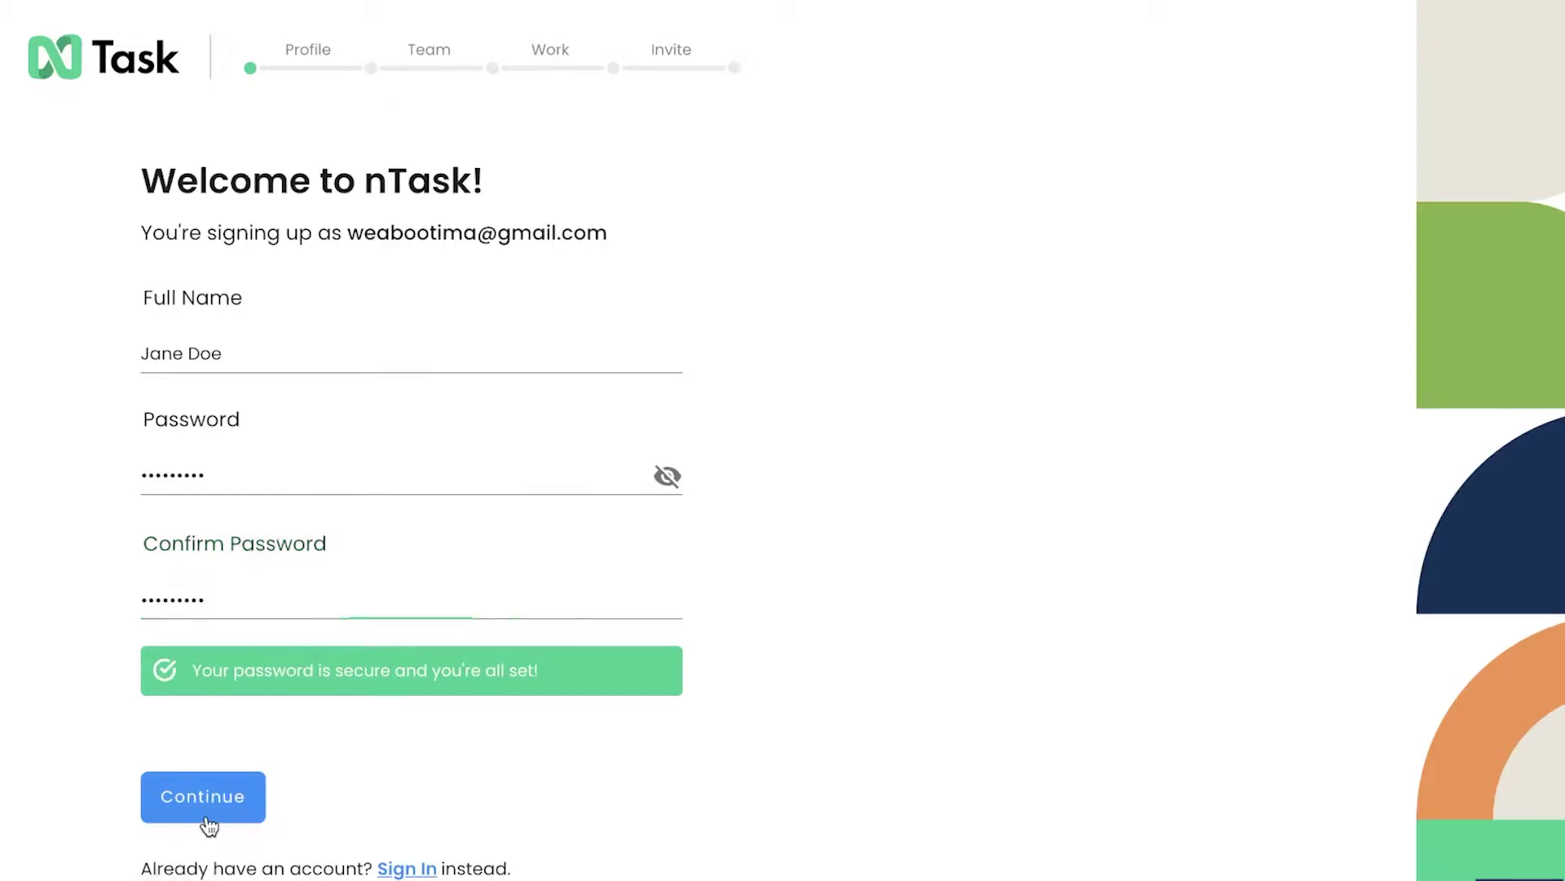
left_click(285, 431)
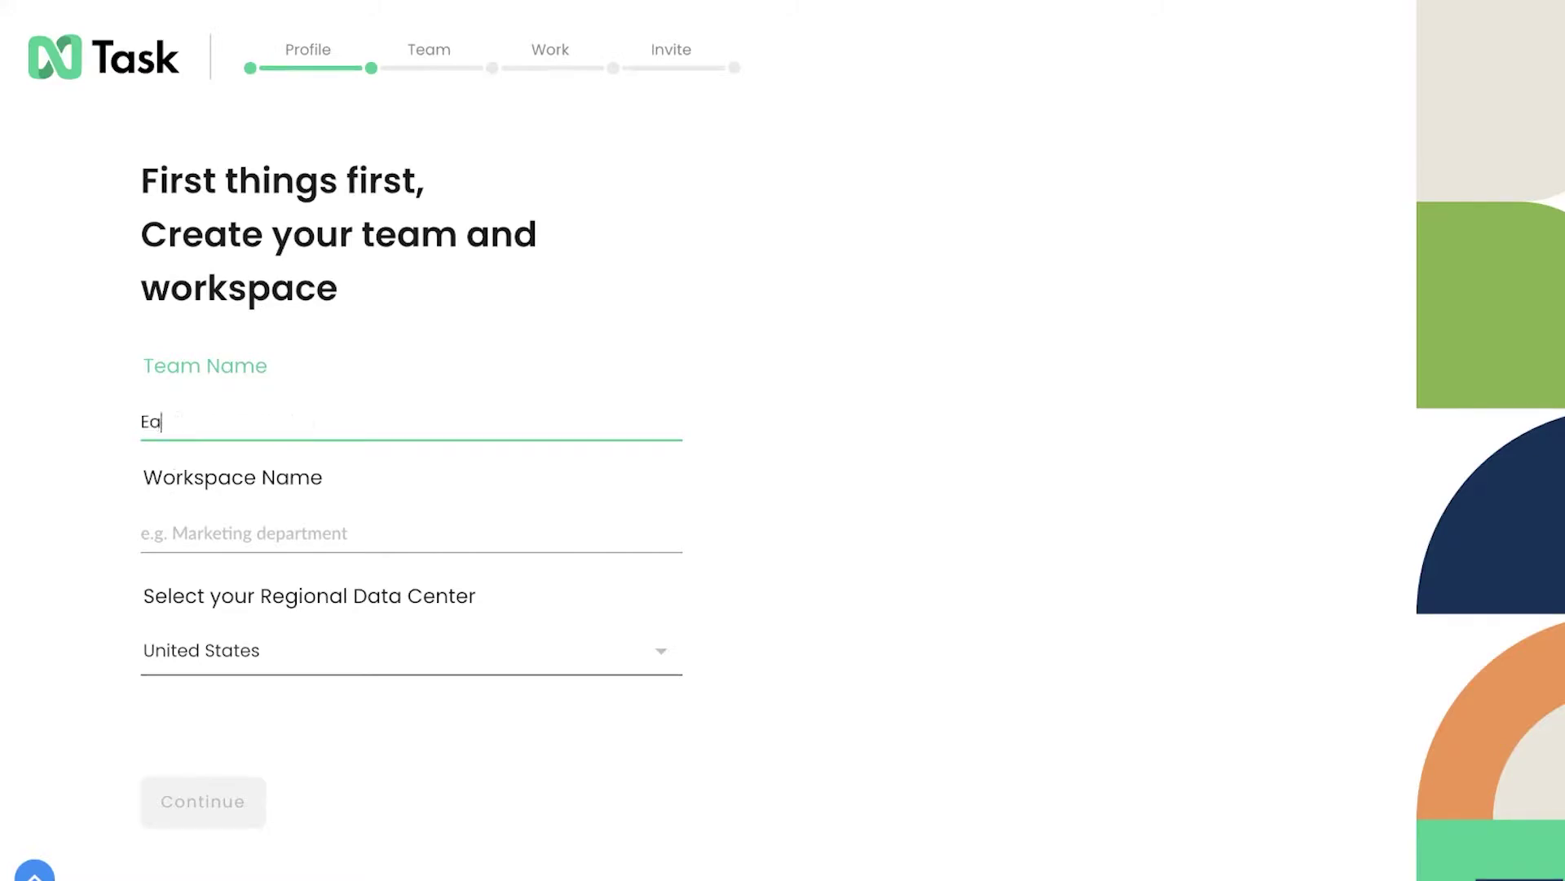
- Enter workspace name Eagles Clothing Line, keep the United States data center, and continue
left_click(388, 532)
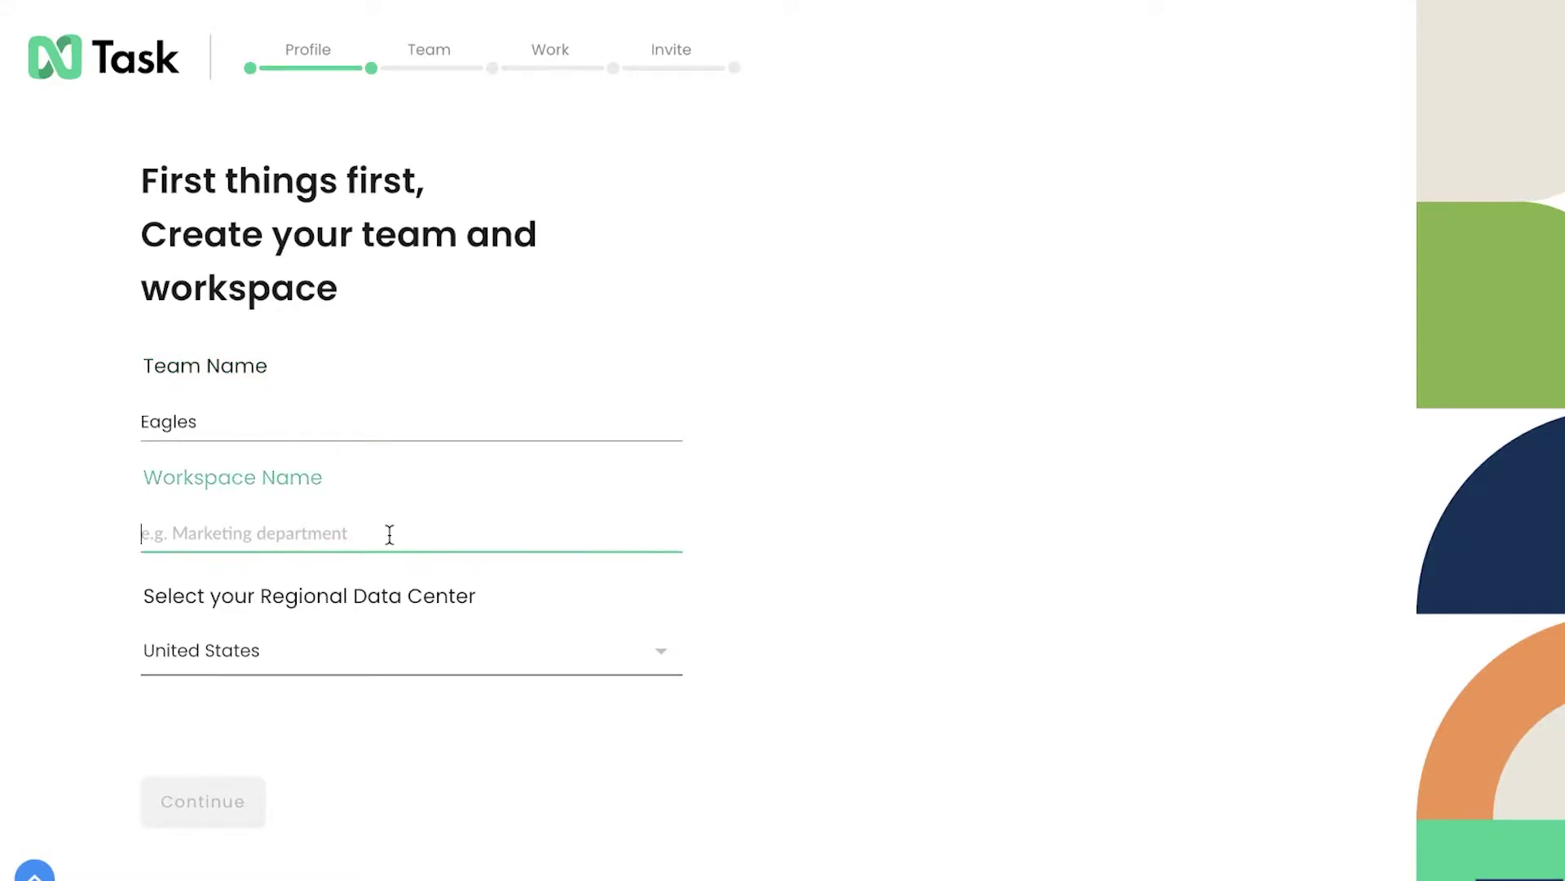
type("E")
key("BackSpace")
type("Eagles Clothing Line")
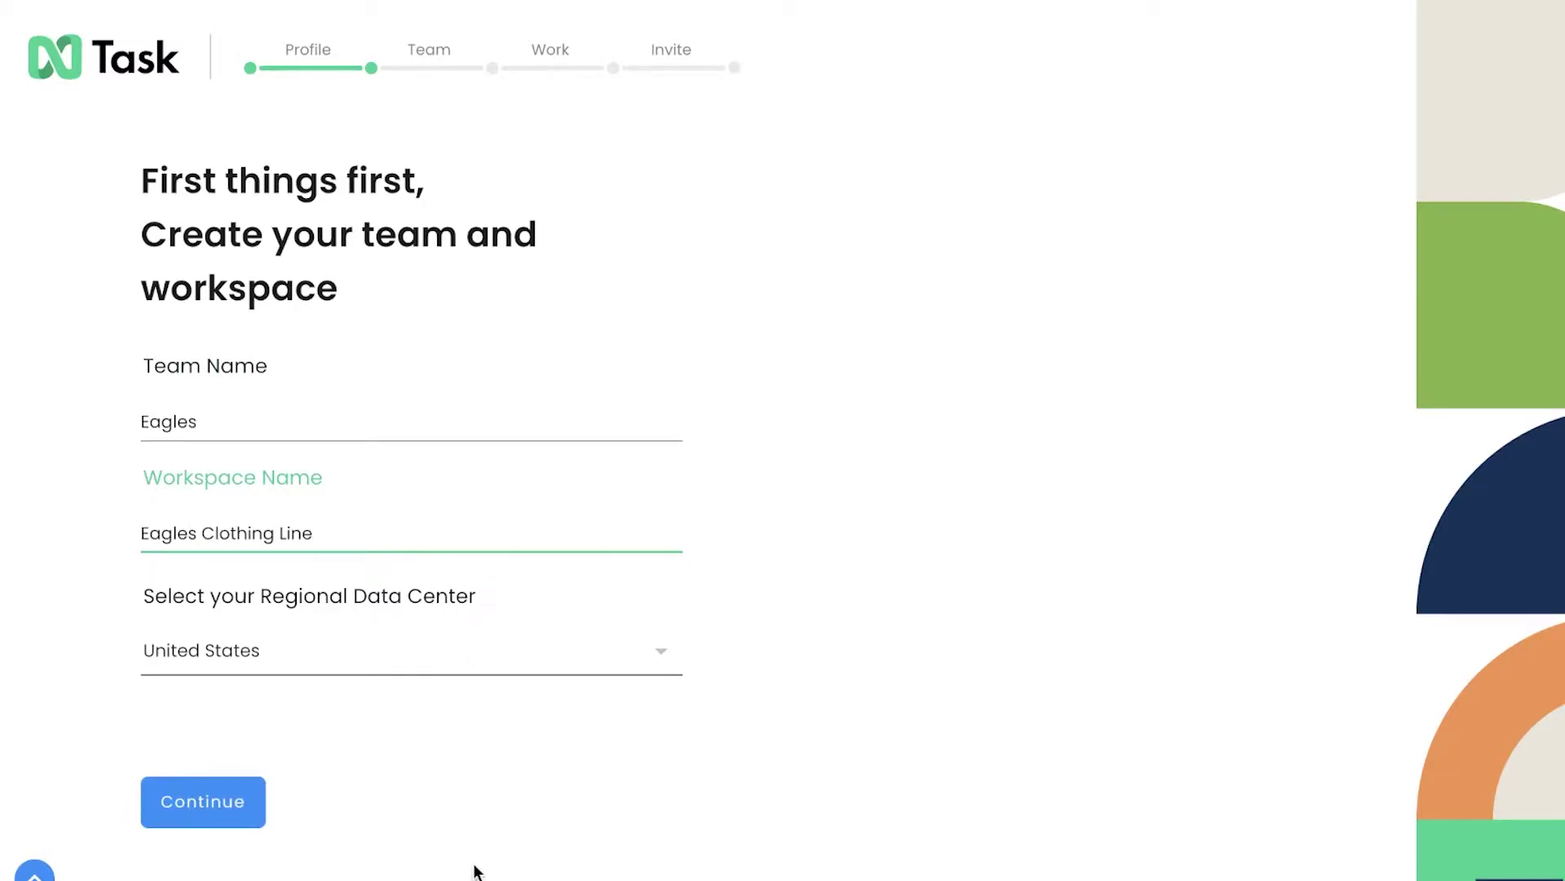
left_click(306, 655)
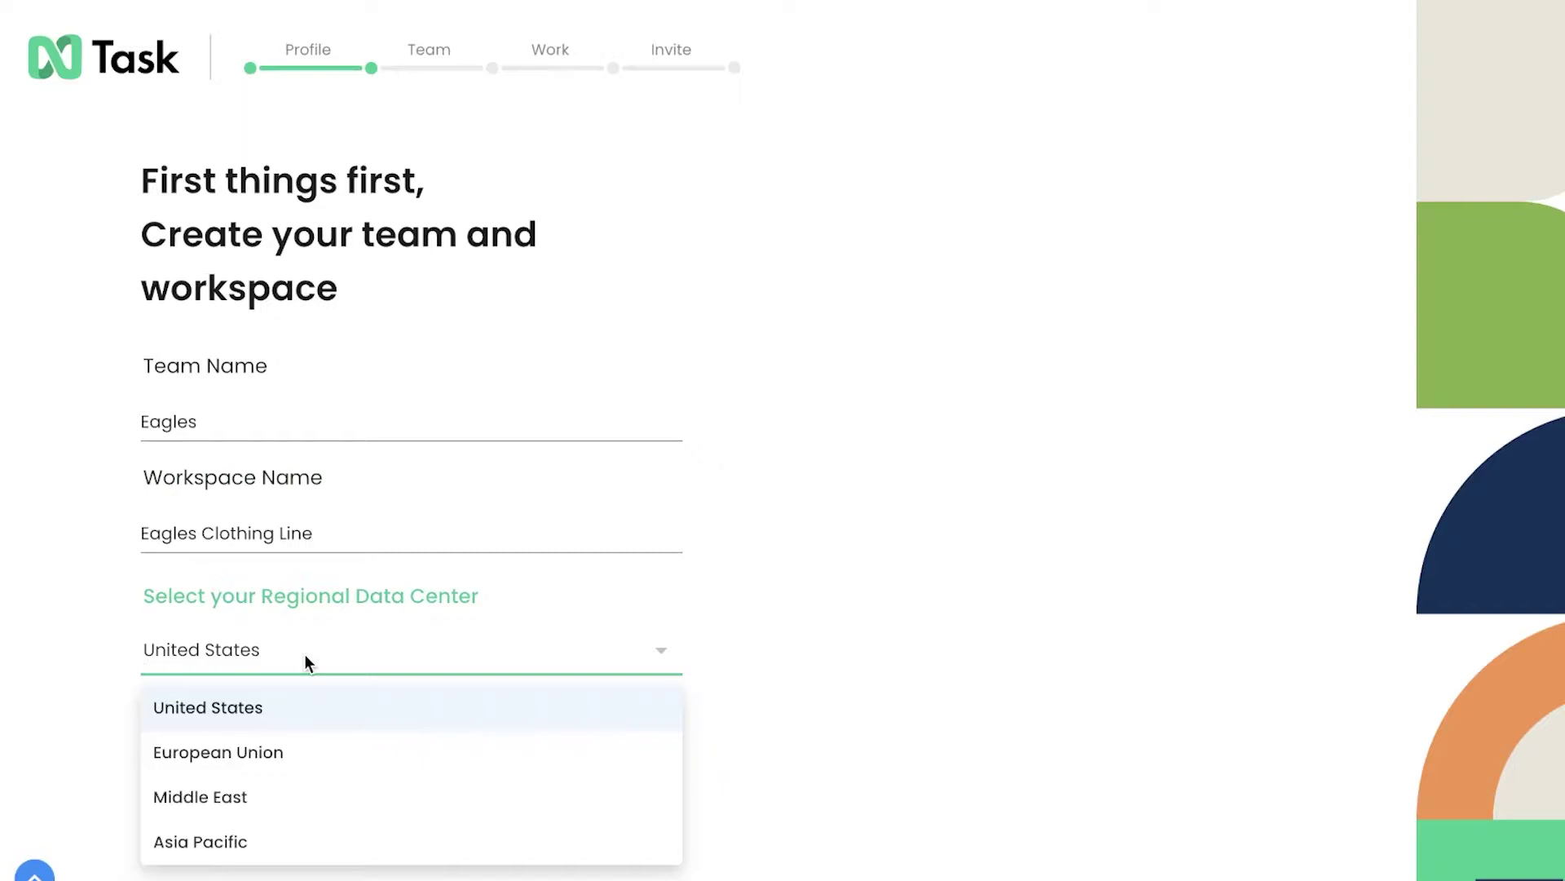
left_click(276, 692)
left_click(178, 802)
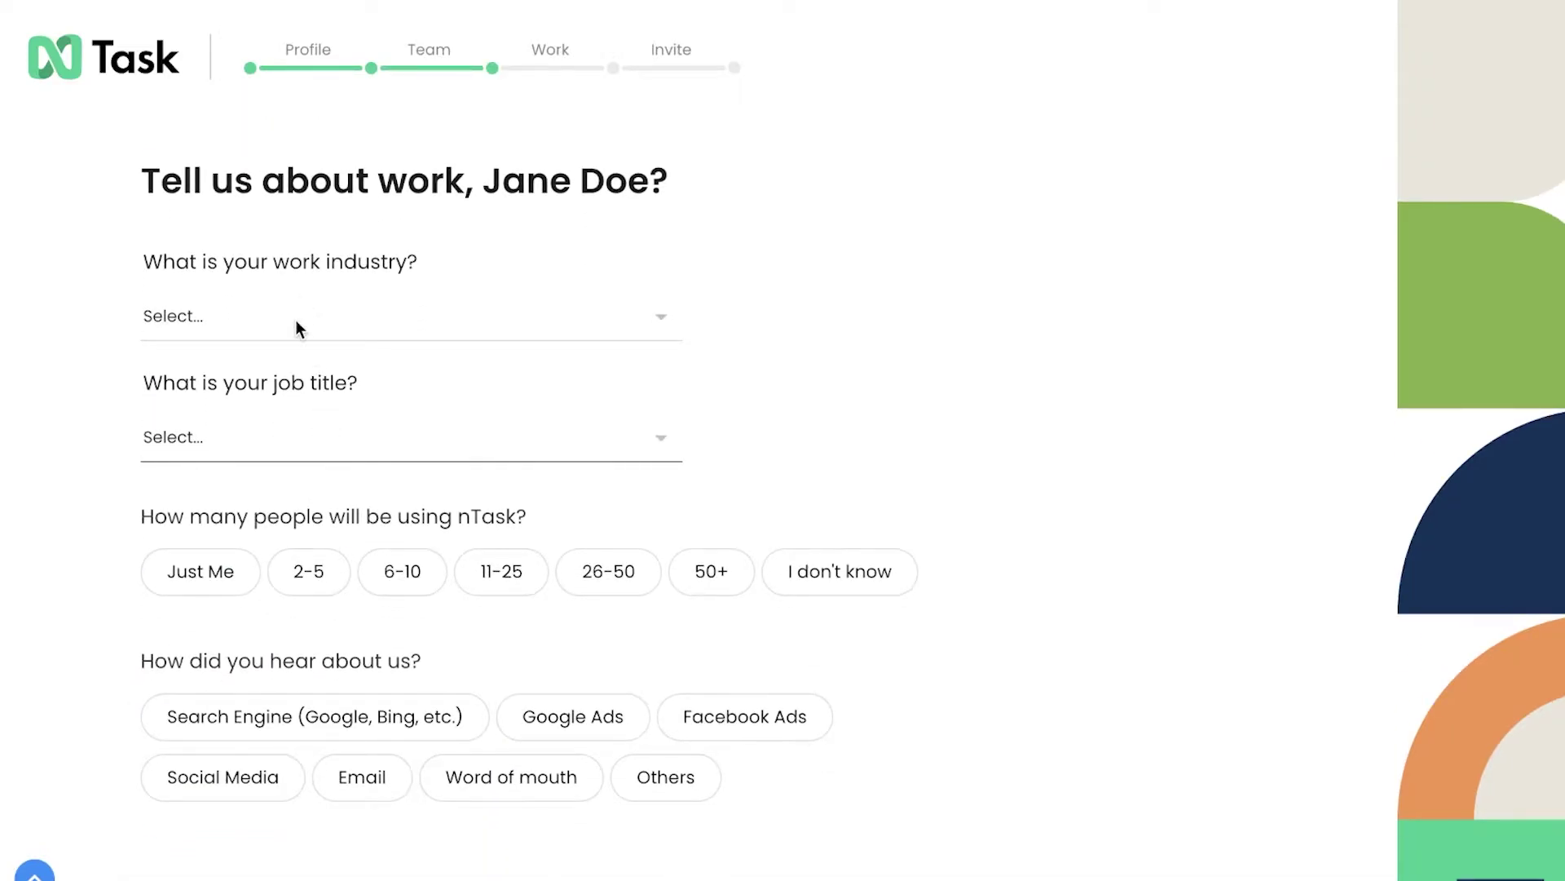
- Choose Fashion as the work industry
left_click(300, 330)
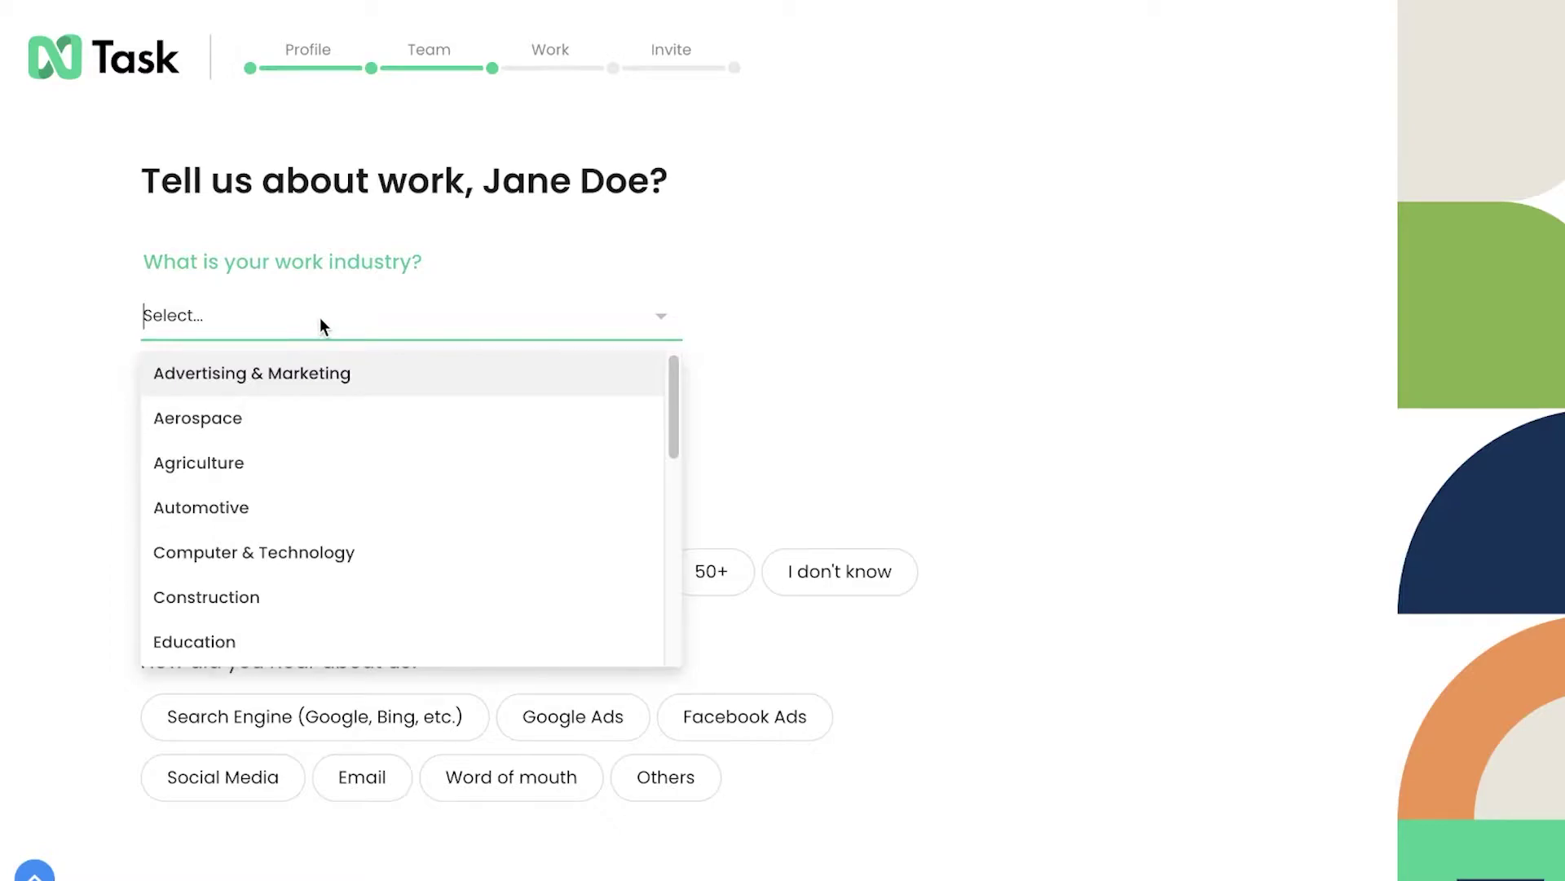
type("fa")
left_click(295, 371)
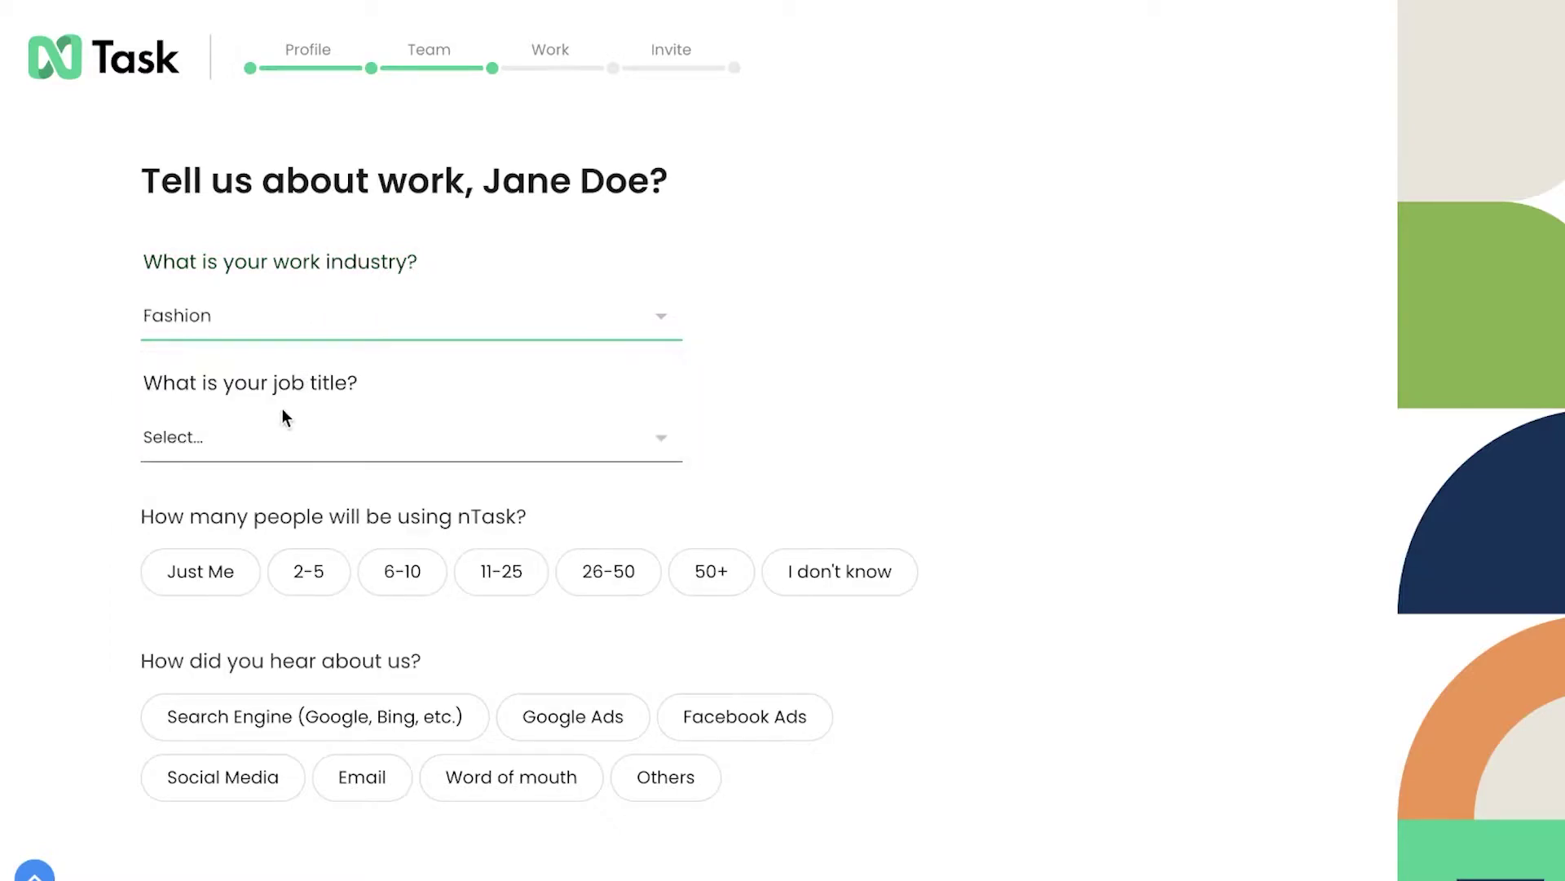
- Pick Creative director as the job title and set the team size to 2-5
left_click(290, 450)
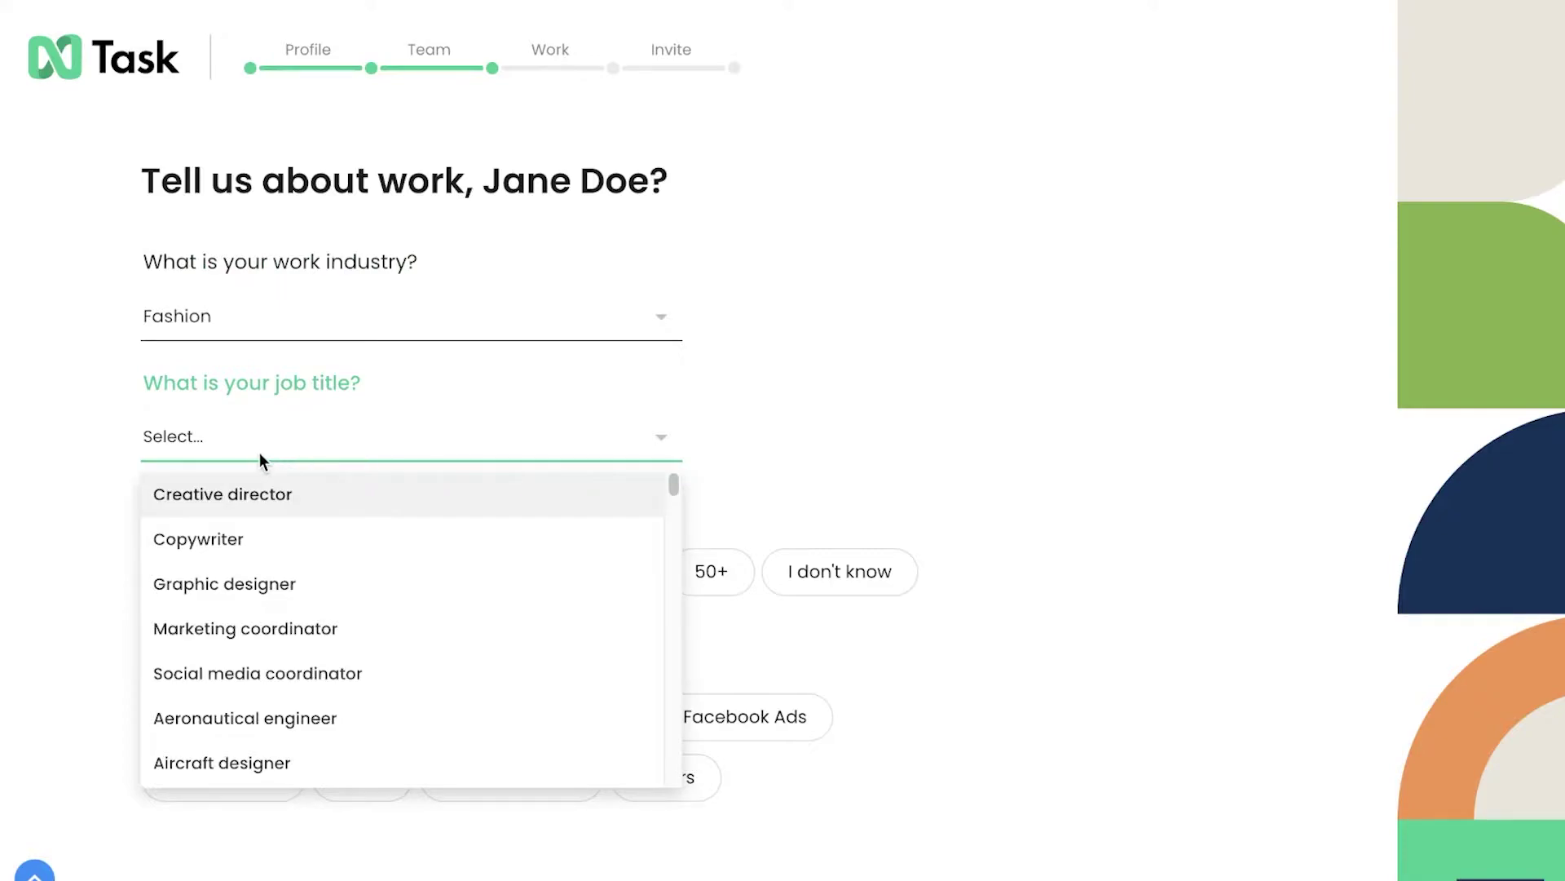
type("cea")
key("BackSpace")
key("BackSpace")
key("BackSpace")
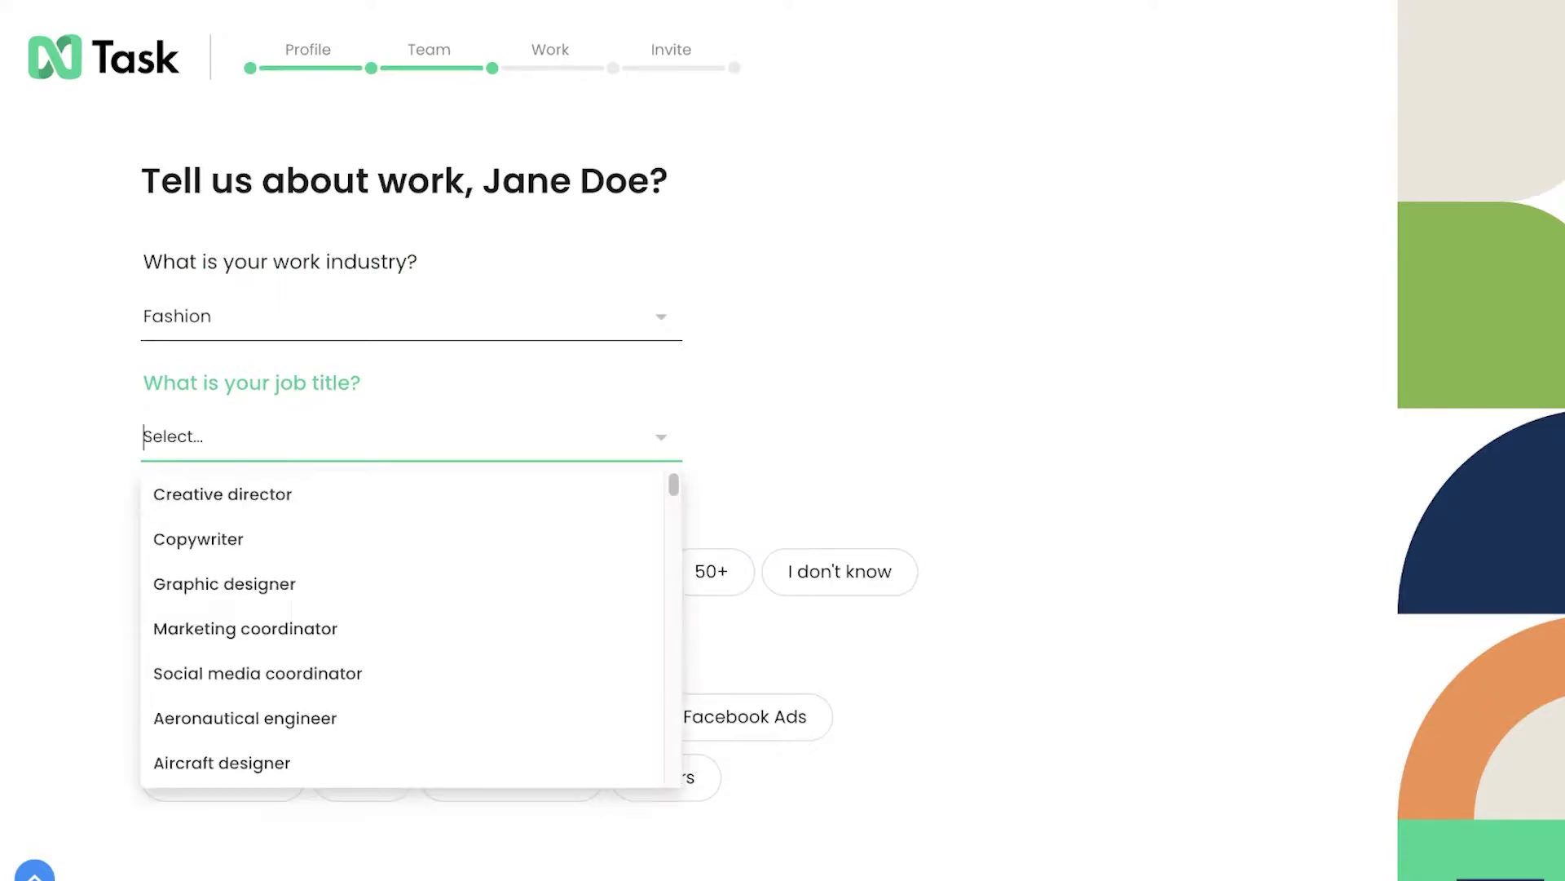
type("ow")
key("BackSpace")
key("BackSpace")
key("BackSpace")
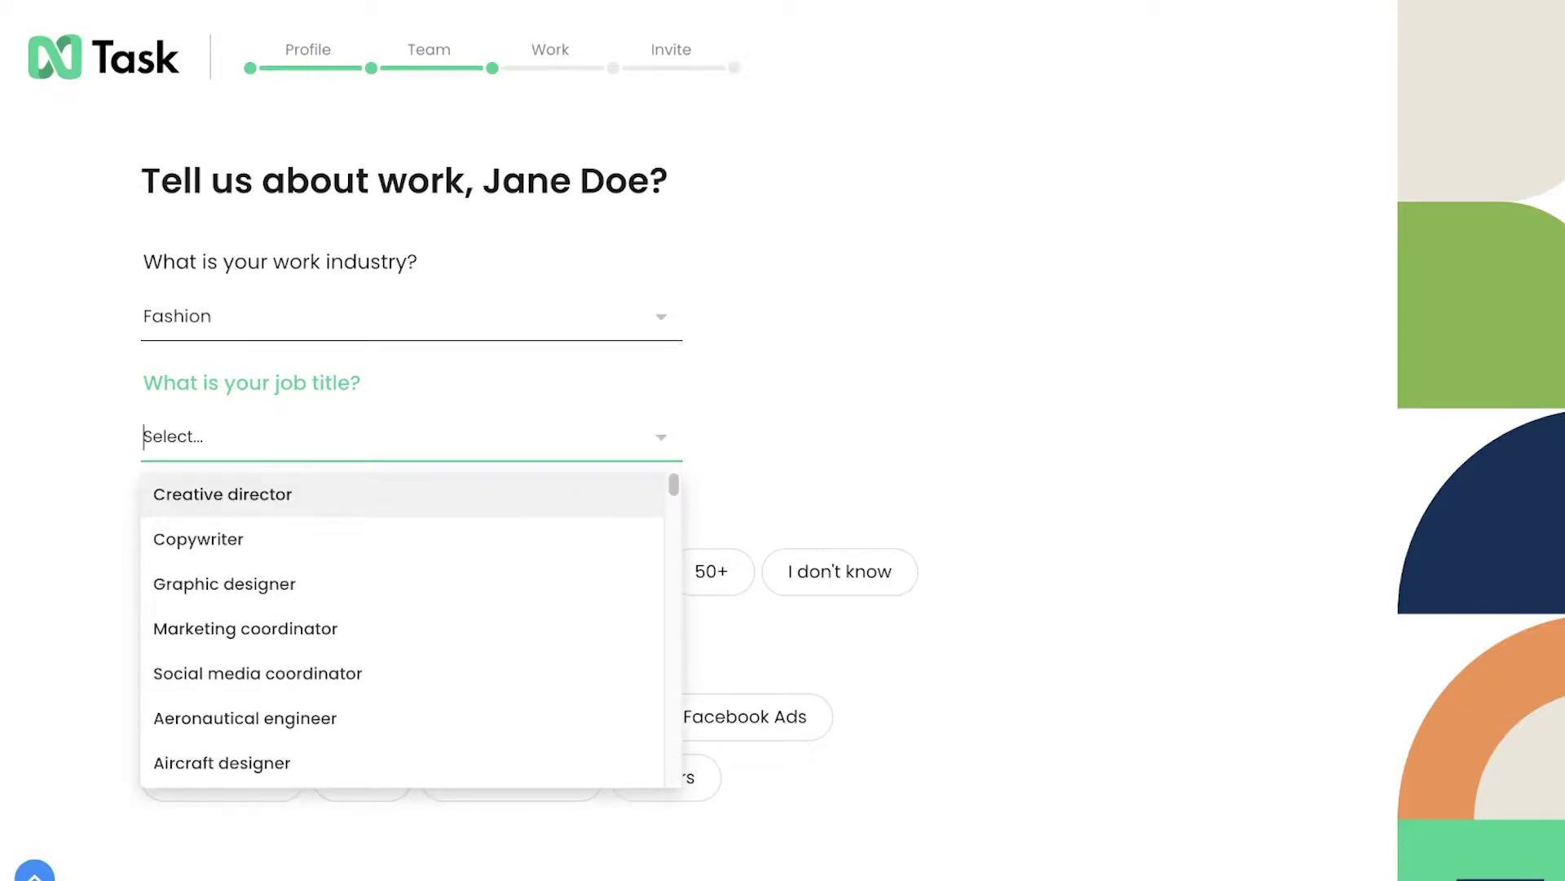
scroll(410, 526, "down", 7)
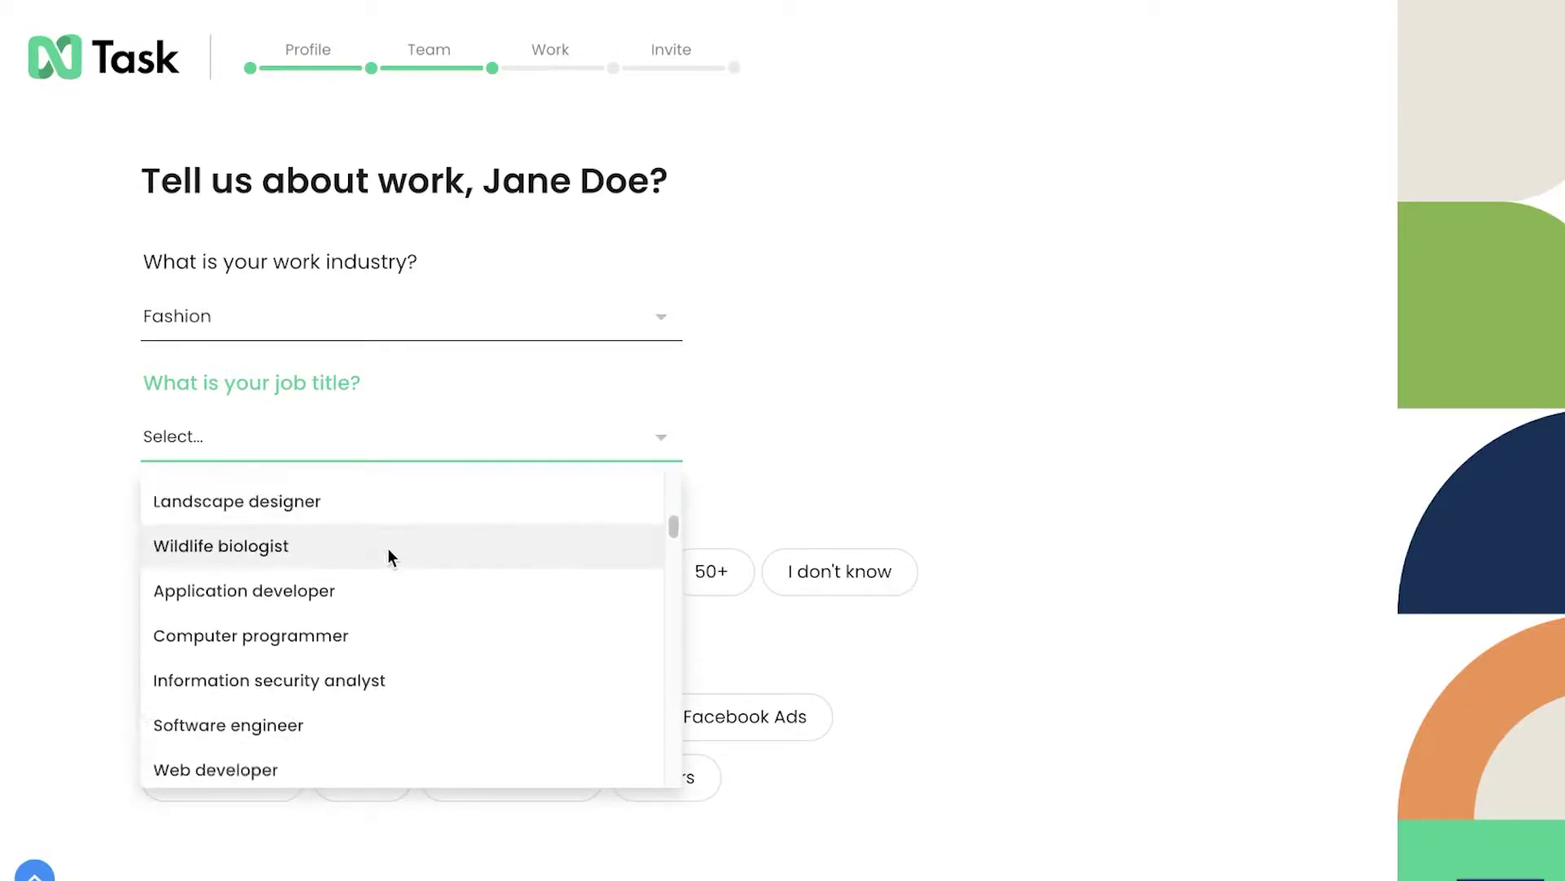
scroll(388, 548, "down", 6)
scroll(240, 681, "down", 3)
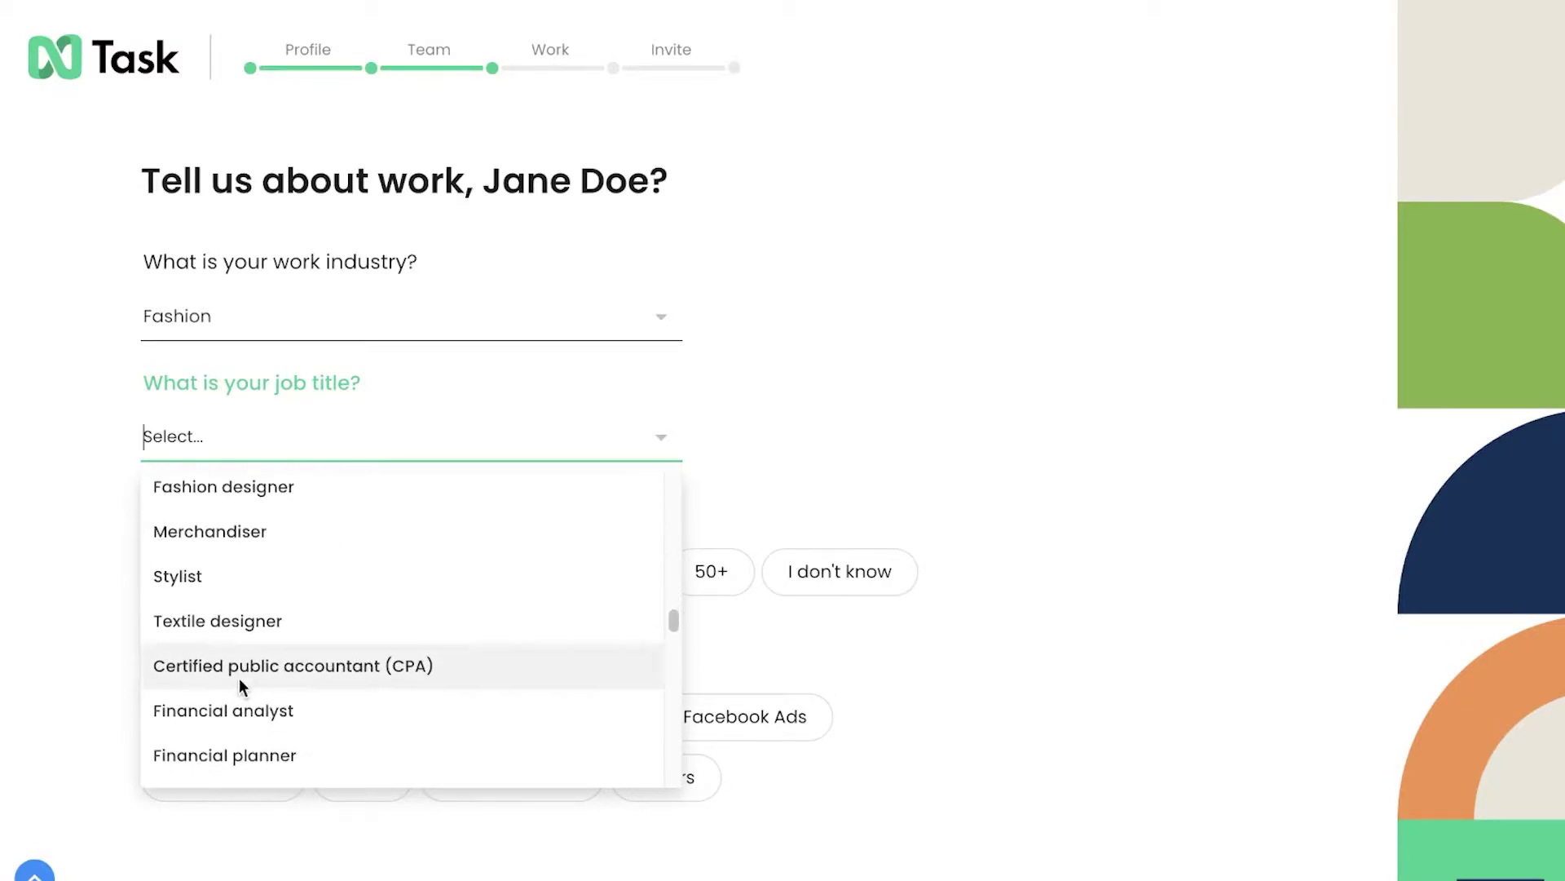
scroll(311, 609, "down", 5)
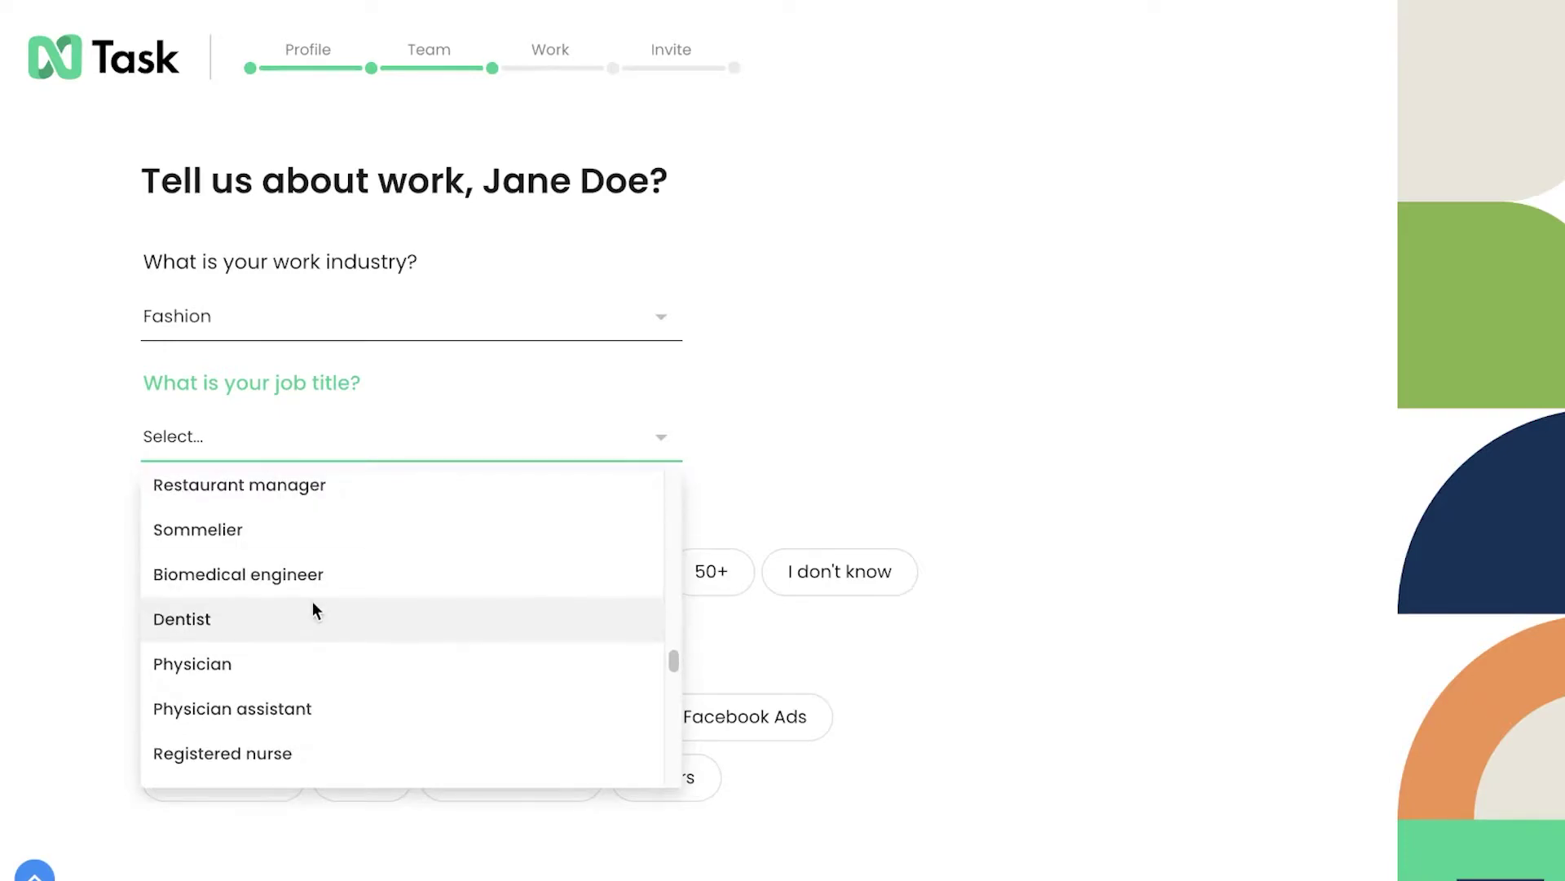
scroll(308, 627, "down", 10)
left_click(303, 639)
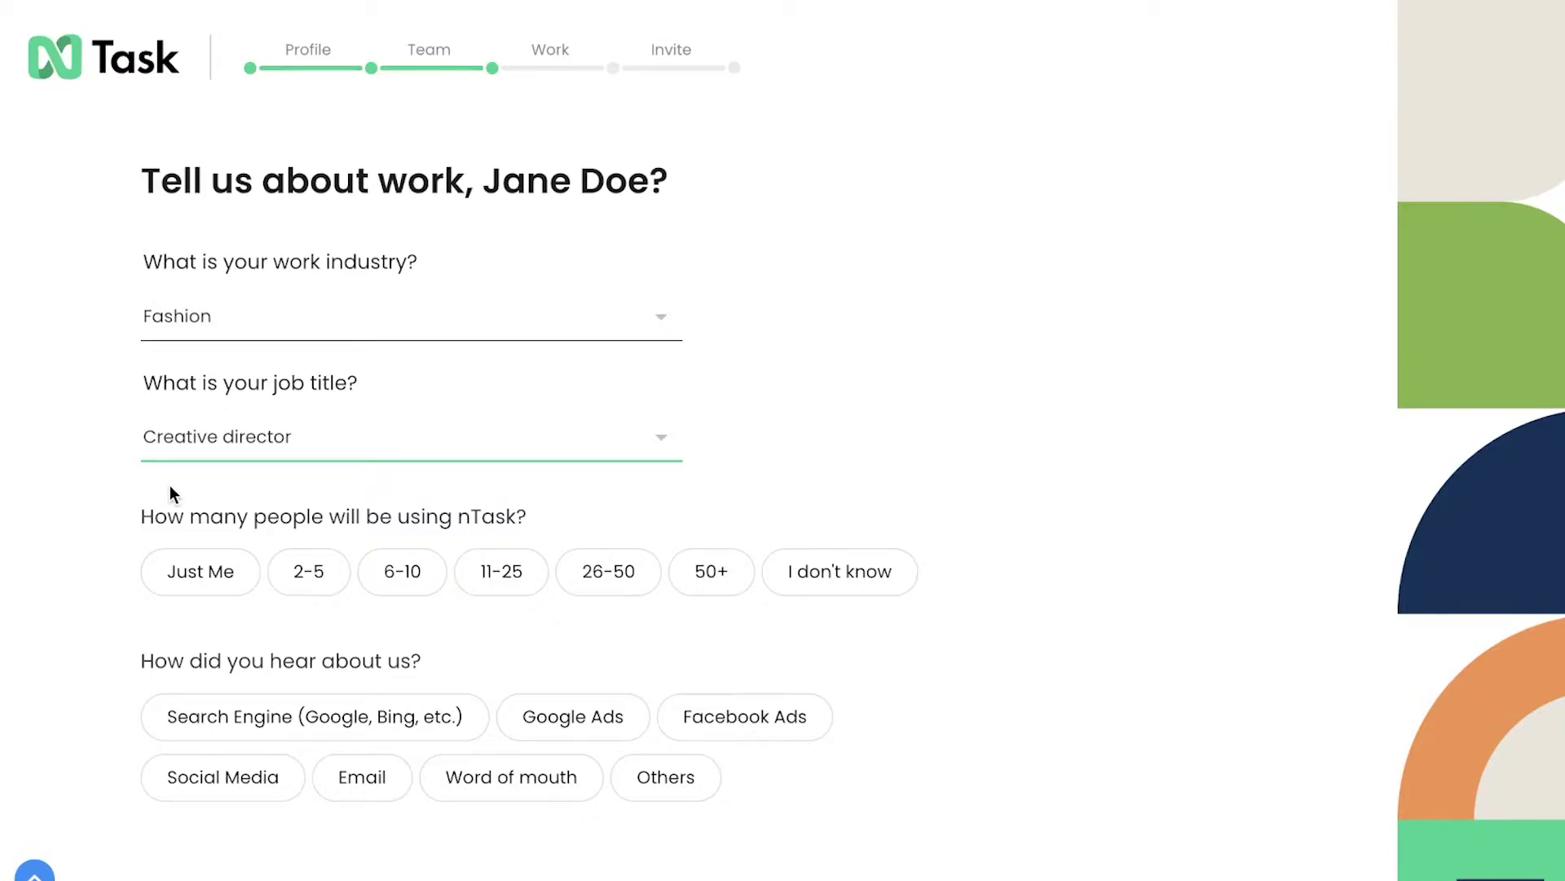
scroll(169, 489, "down", 1)
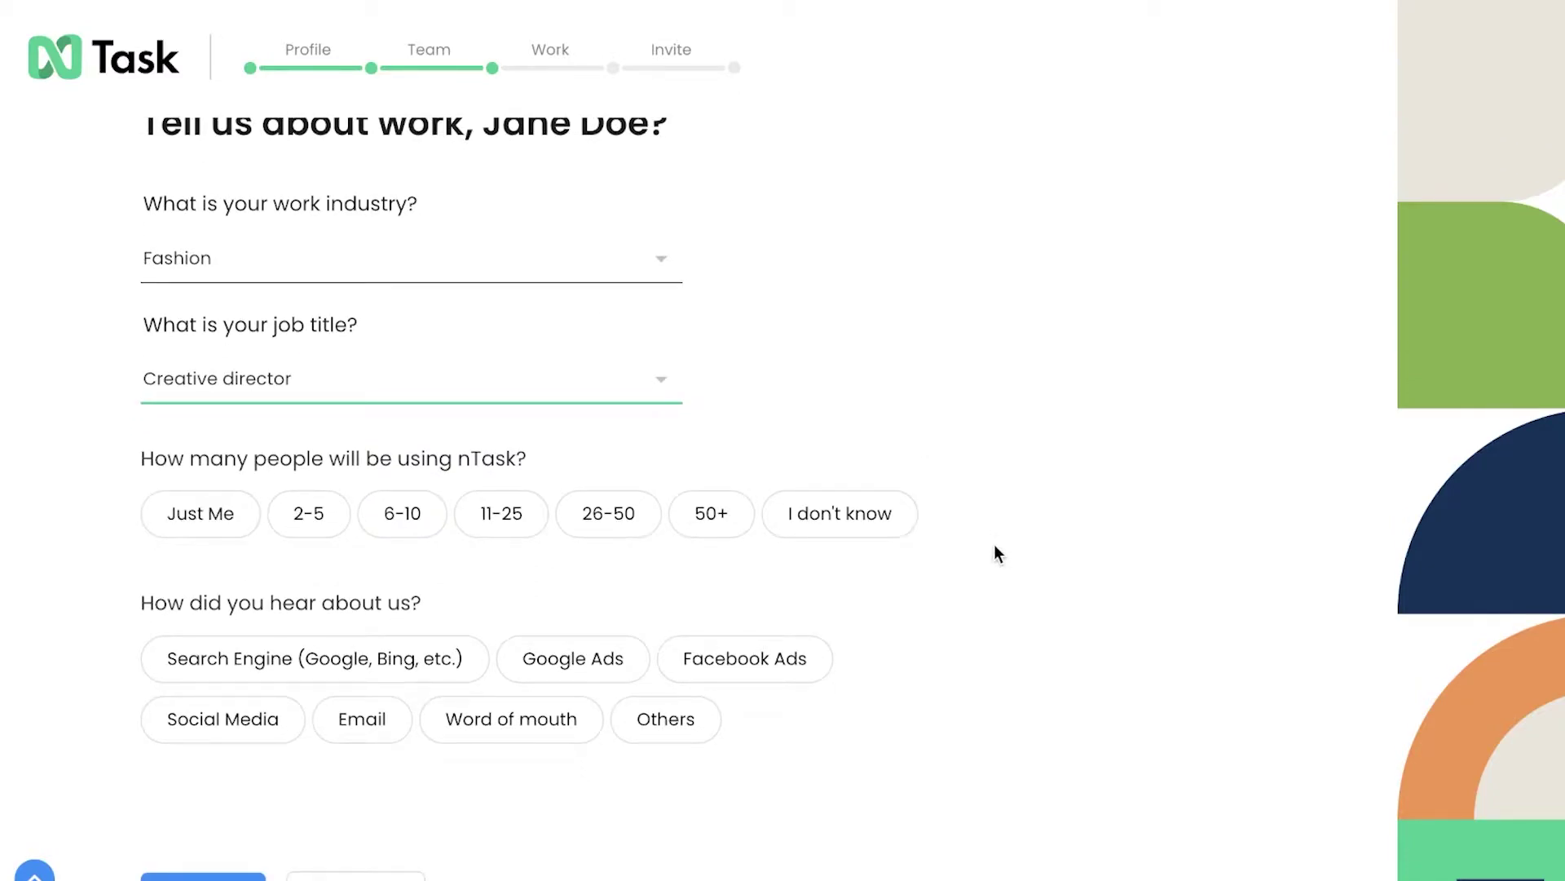
left_click(330, 511)
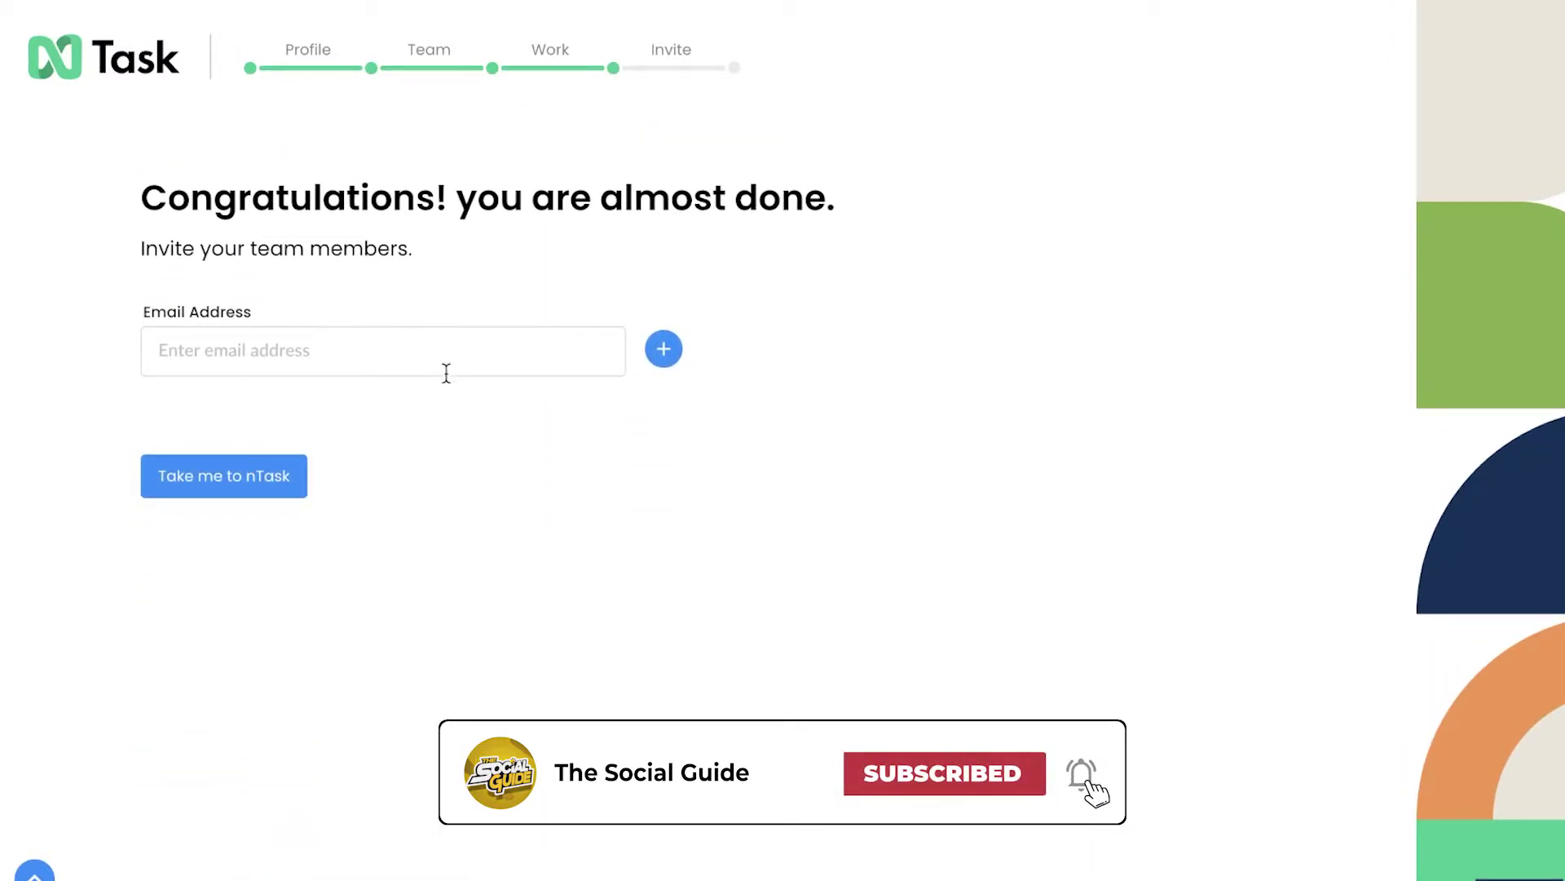
- Skip inviting teammates, decline Chrome's password save, and dismiss the daylight-saving notice
left_click(271, 485)
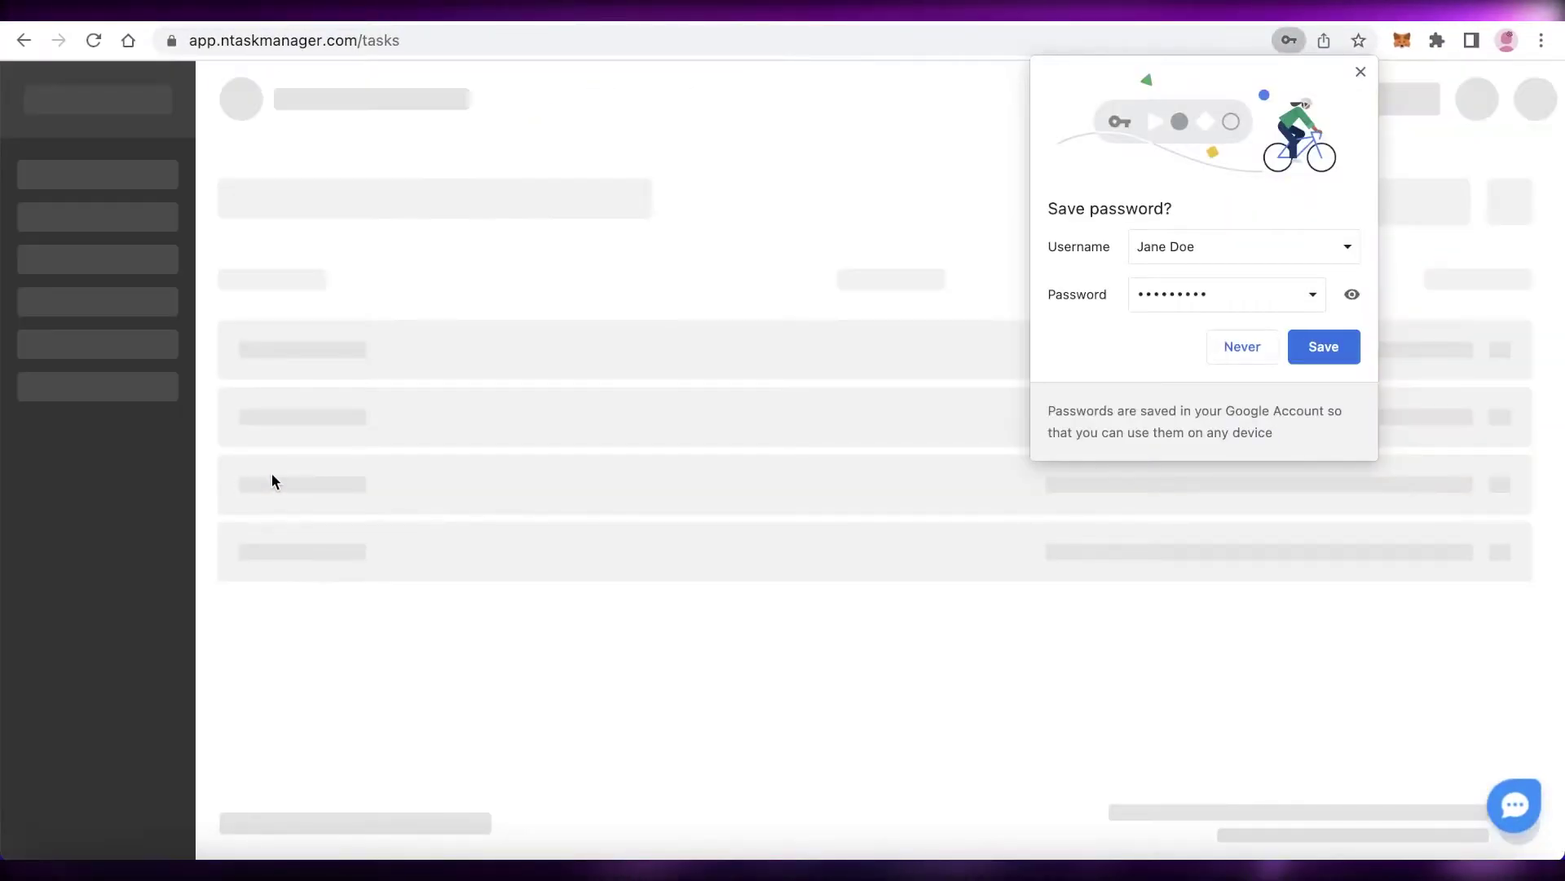
left_click(1252, 357)
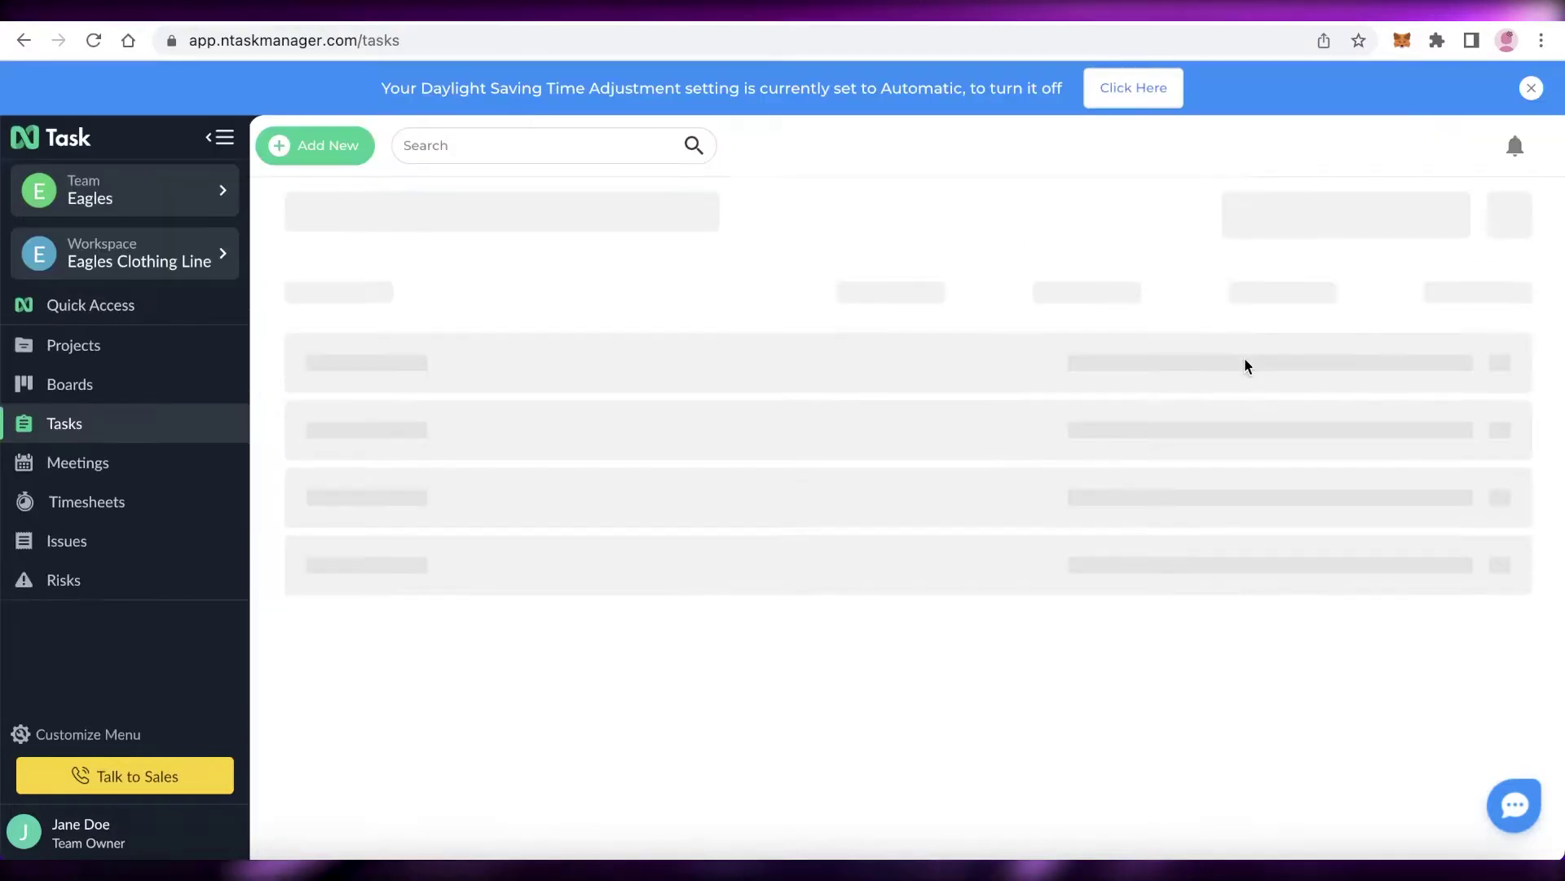
left_click(1531, 88)
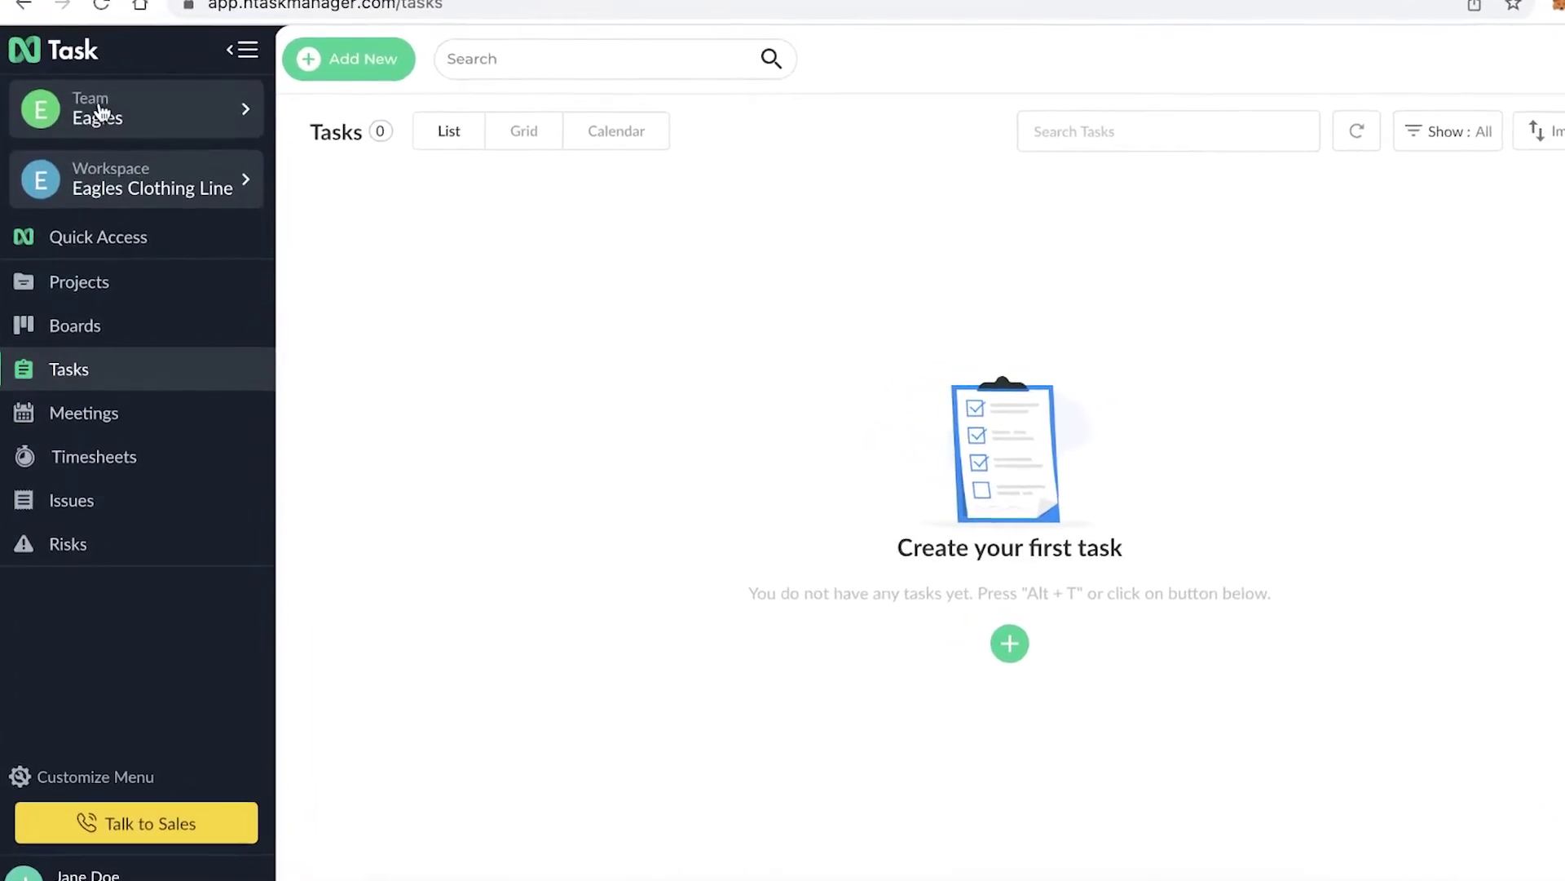
- Go from the Eagles team's workspace dashboard to the Eagles Clothing Line Workspace Settings
left_click(169, 84)
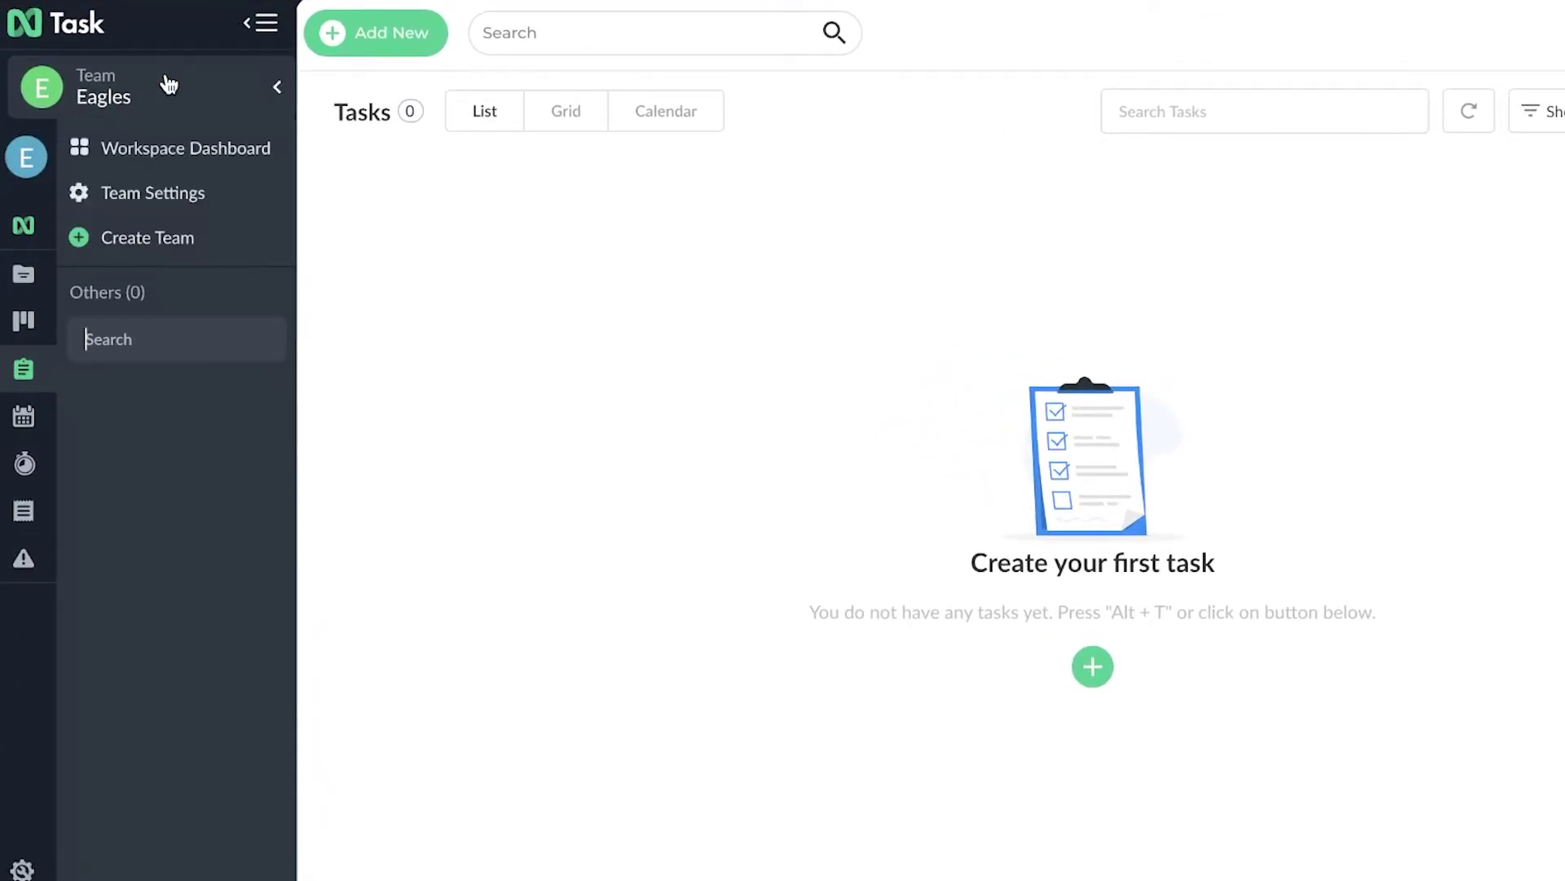
left_click(159, 155)
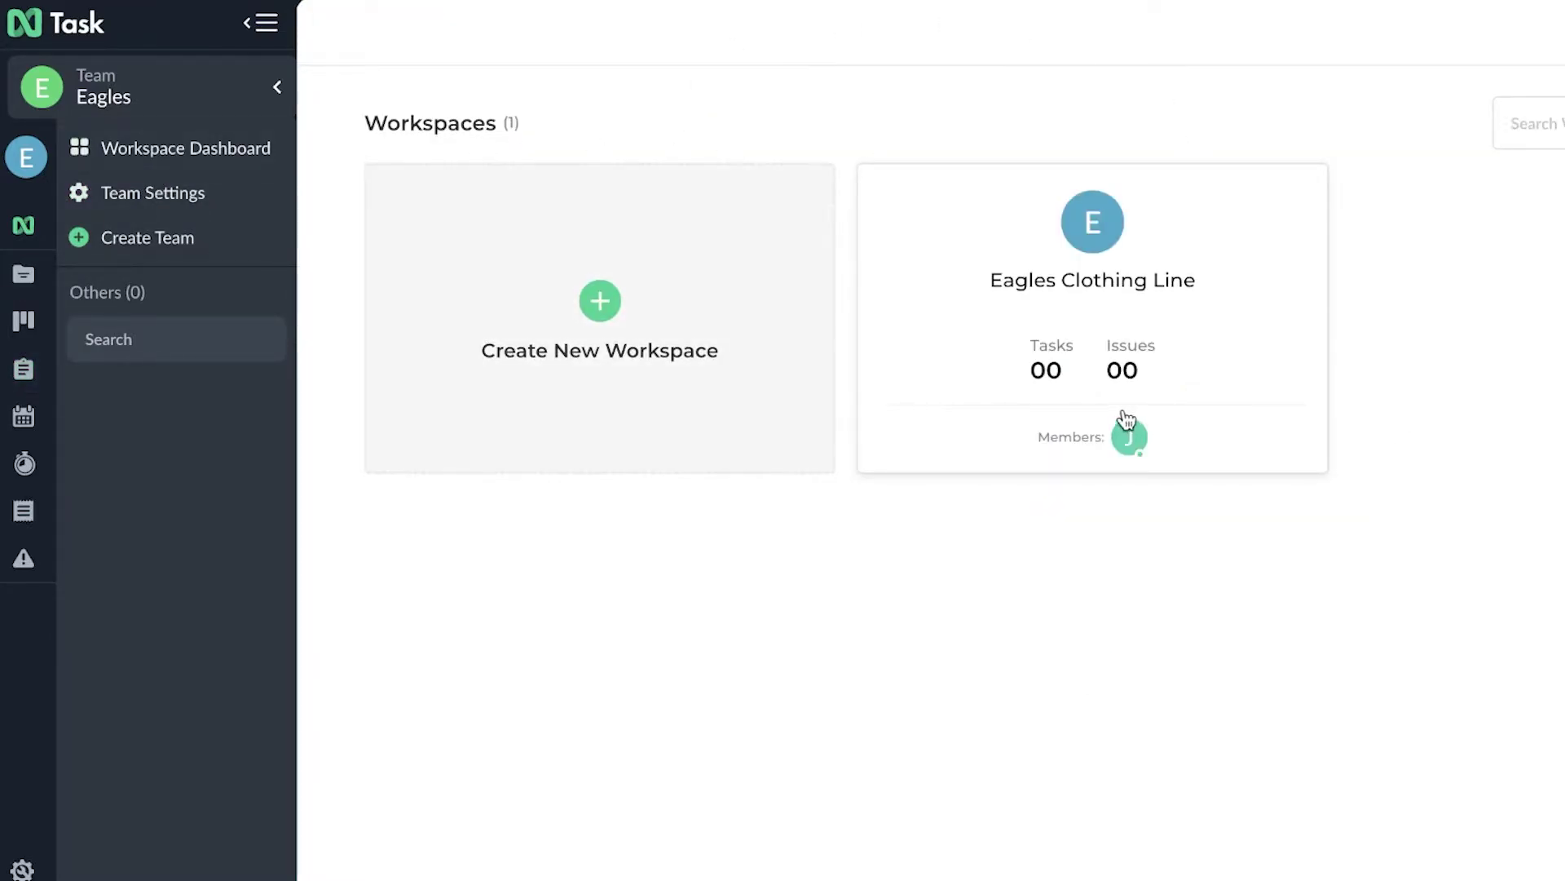
left_click(47, 155)
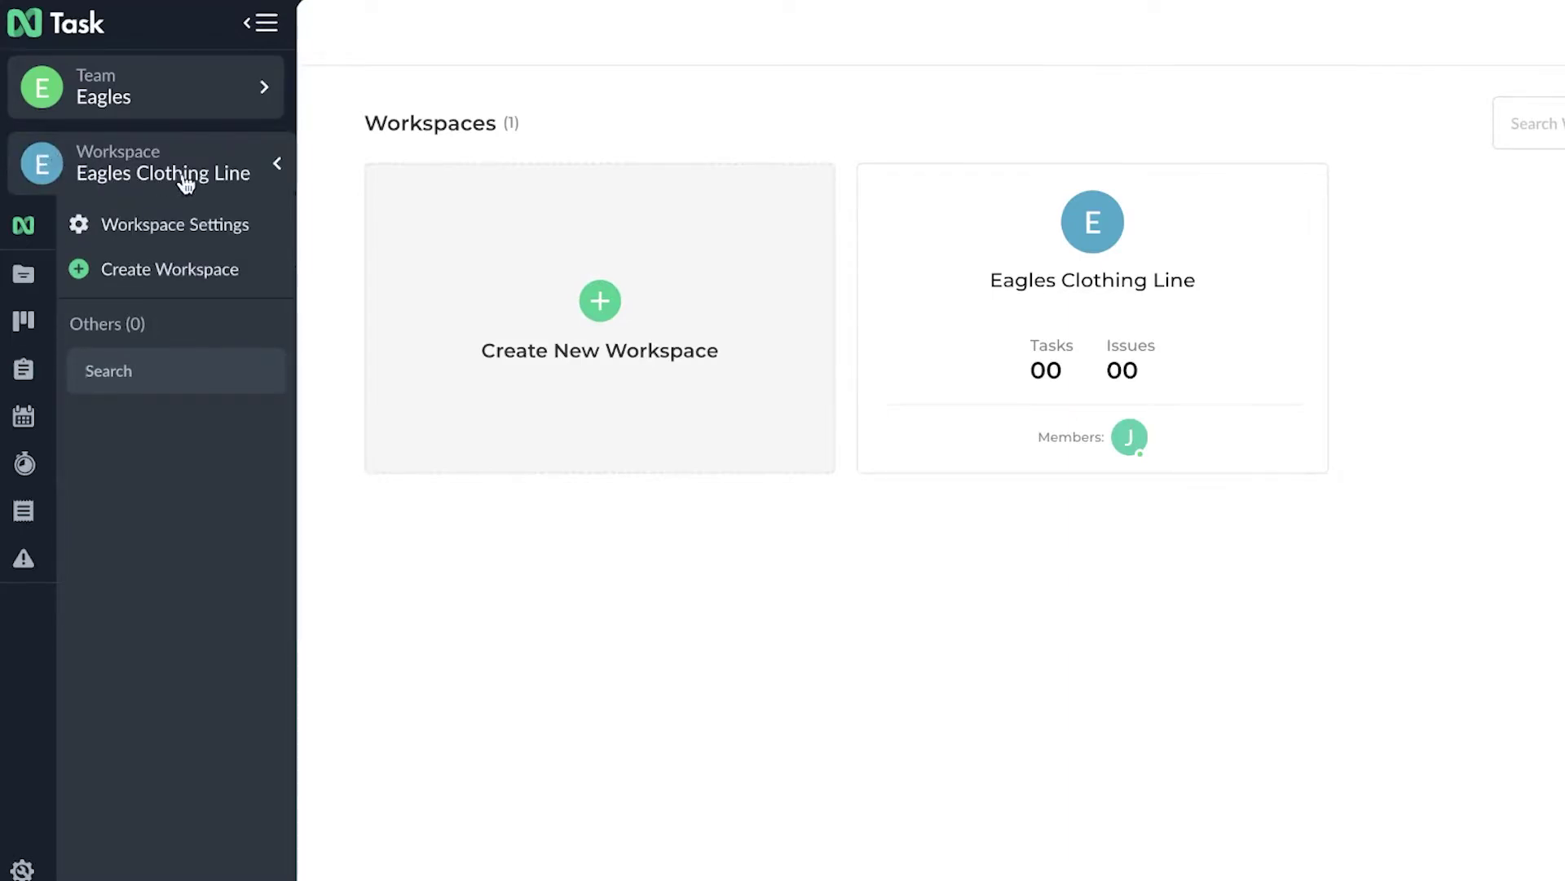
left_click(174, 98)
left_click(27, 159)
left_click(136, 104)
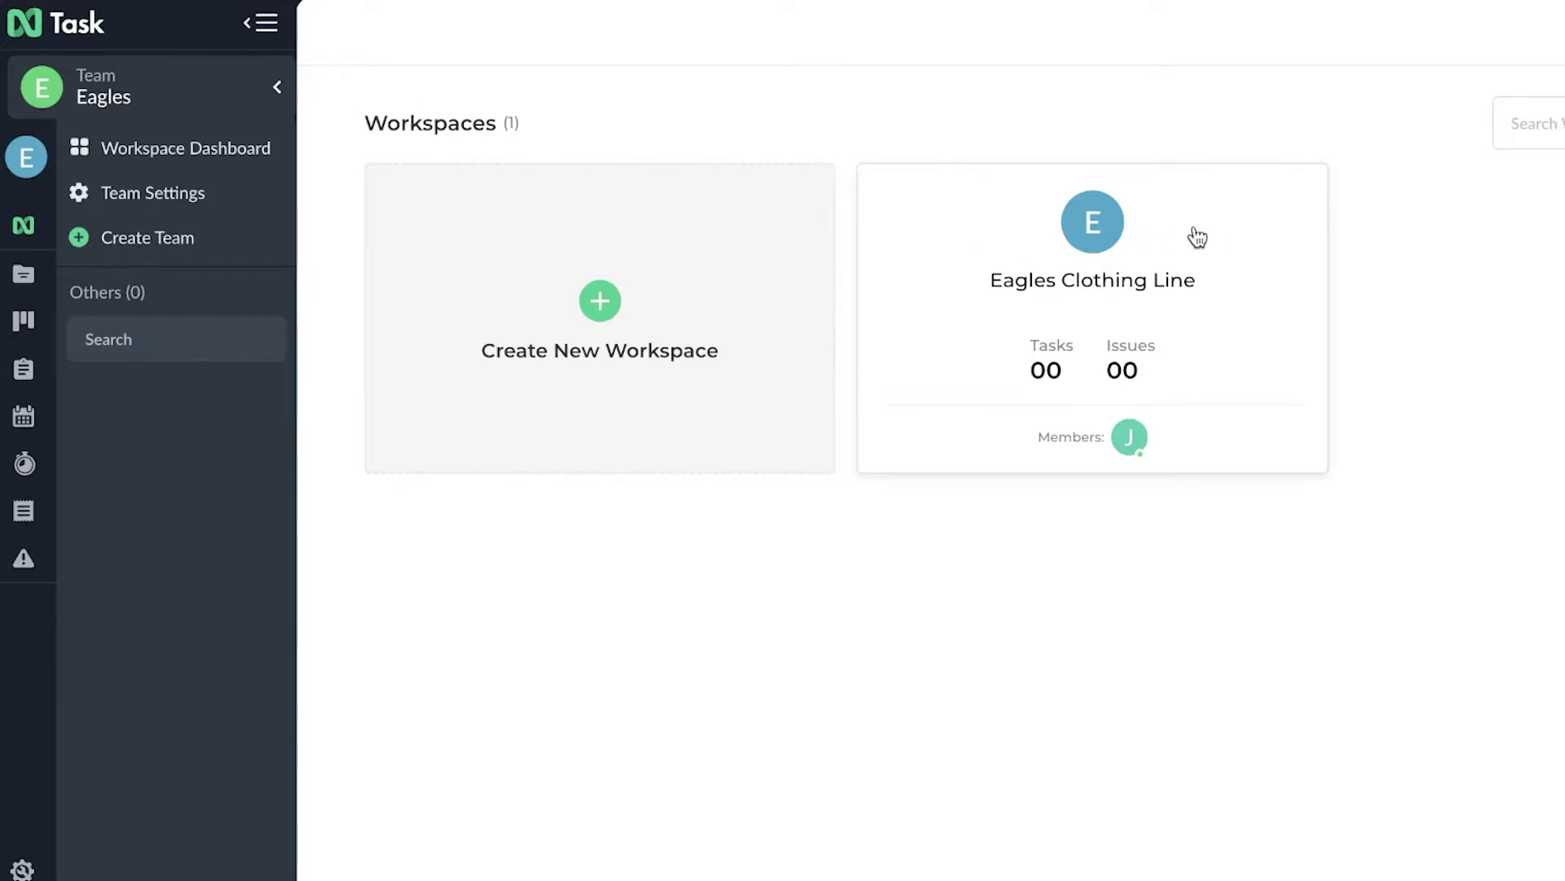
left_click(104, 155)
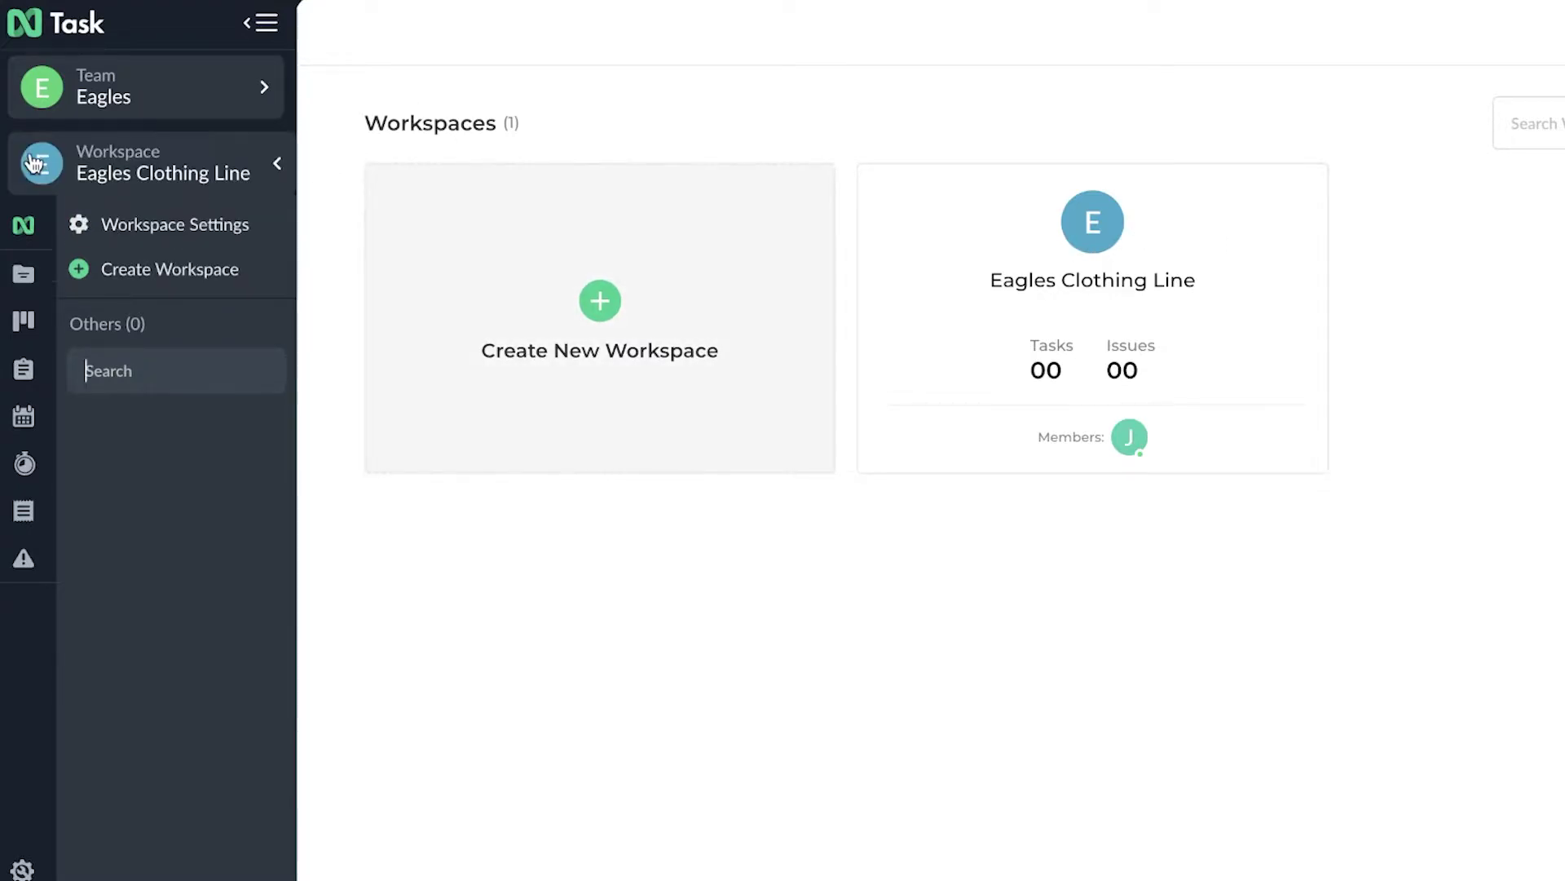
left_click(141, 222)
- Delete the Eagles Clothing Line workspace, confirming past both deletion warnings
left_click(982, 254)
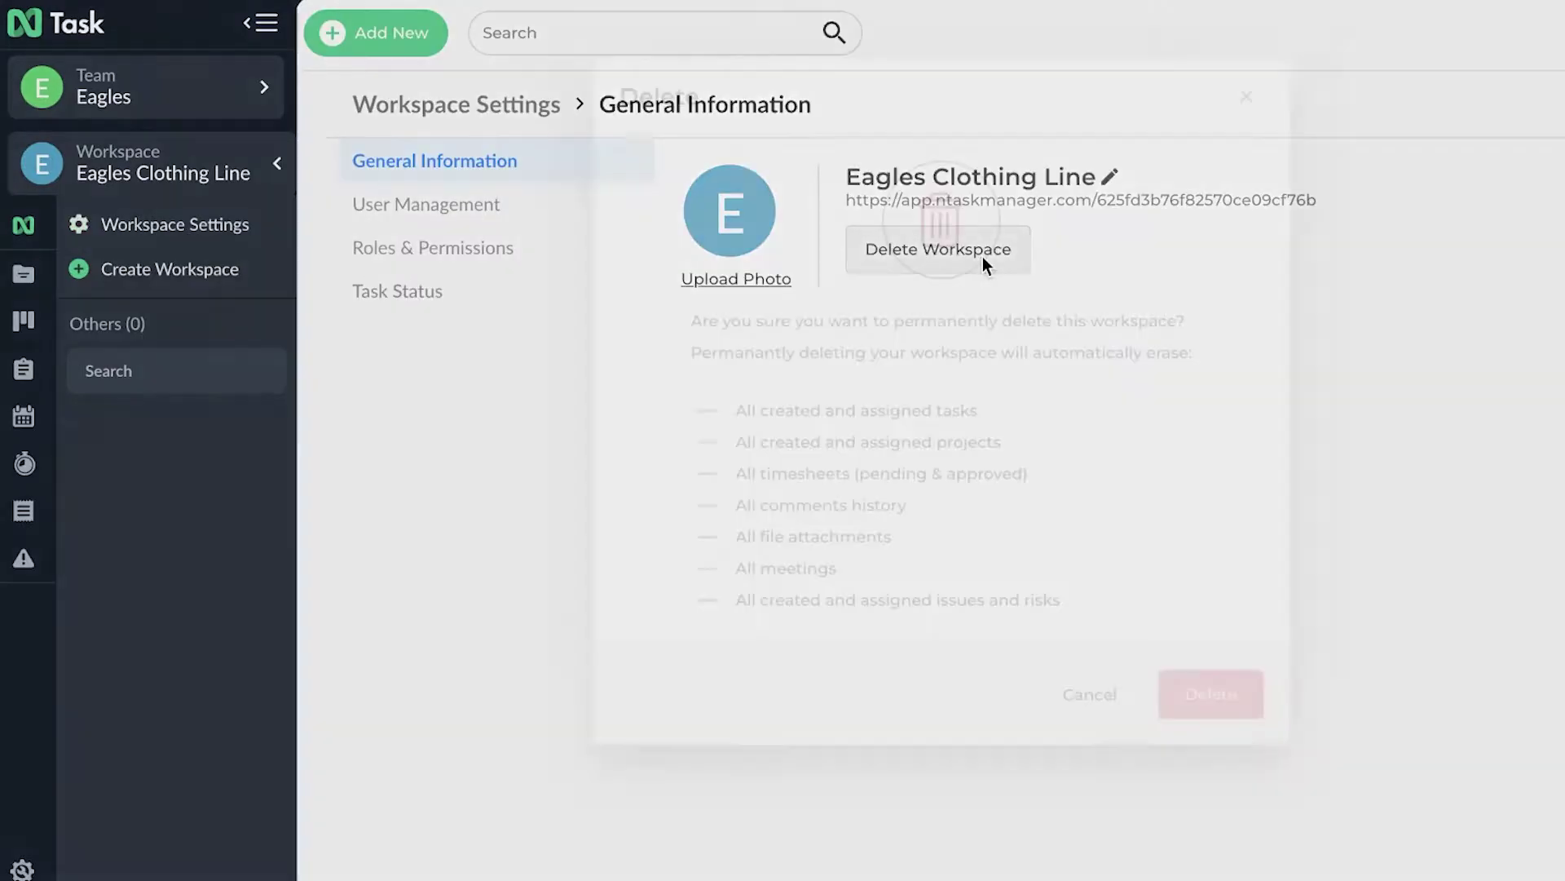
left_click(1250, 697)
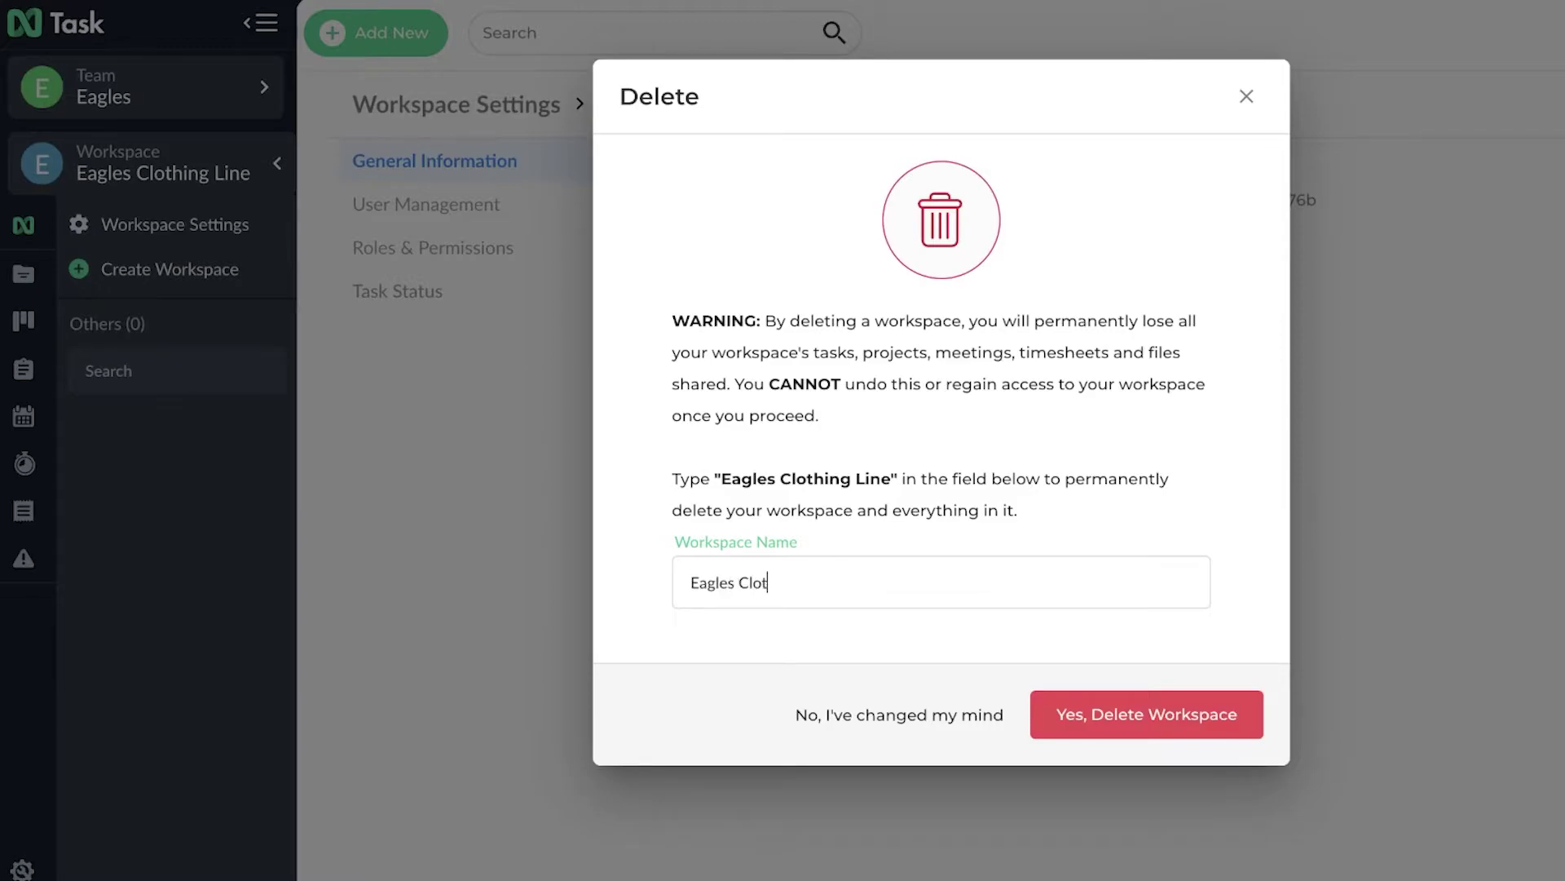
left_click(1103, 717)
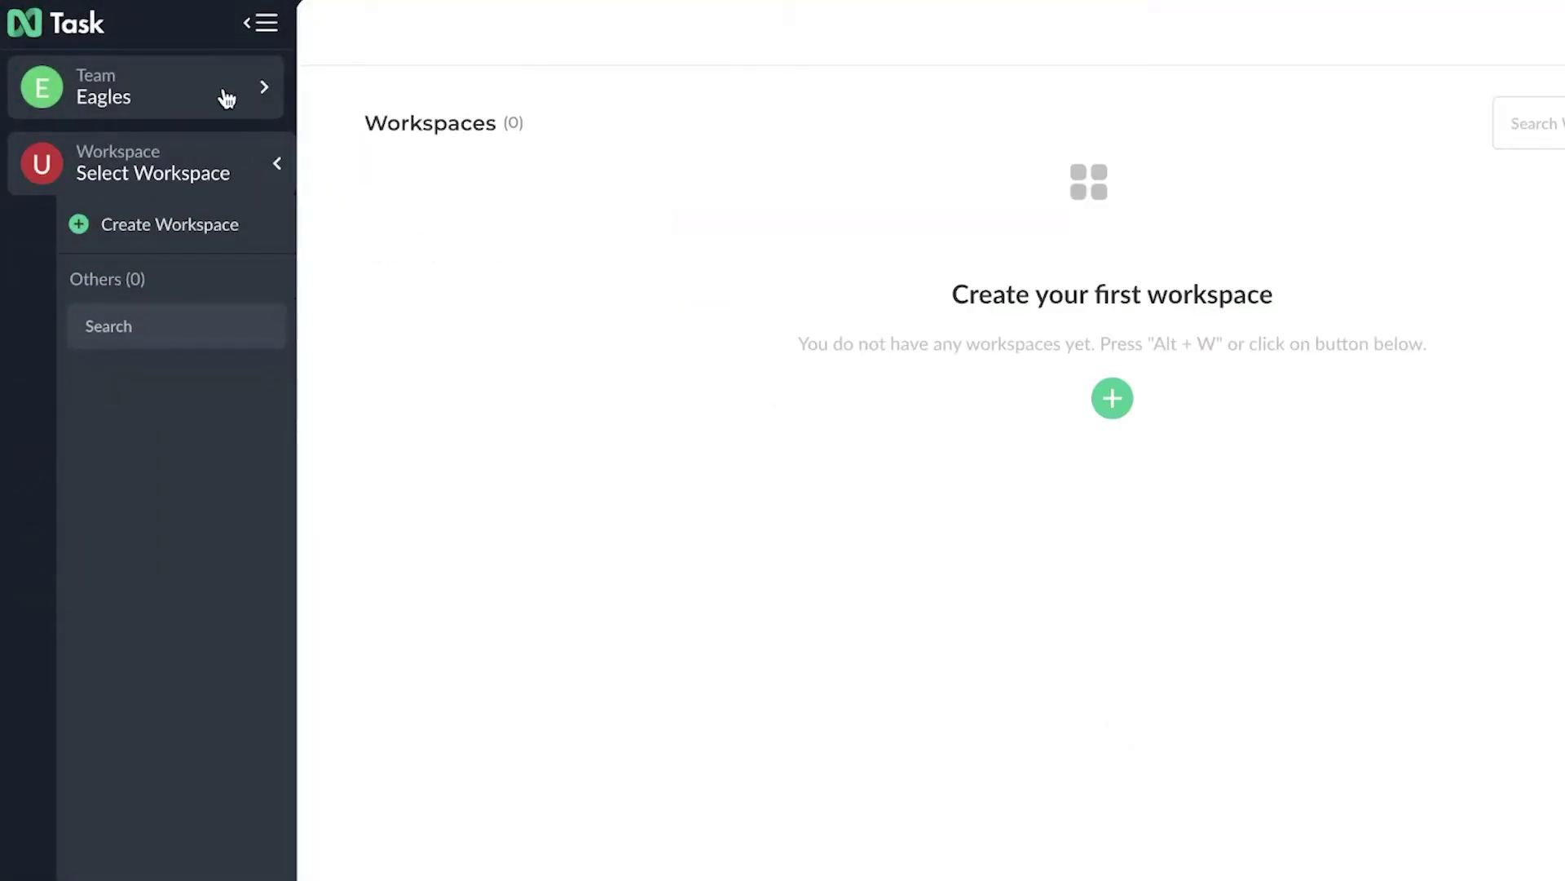
left_click(226, 99)
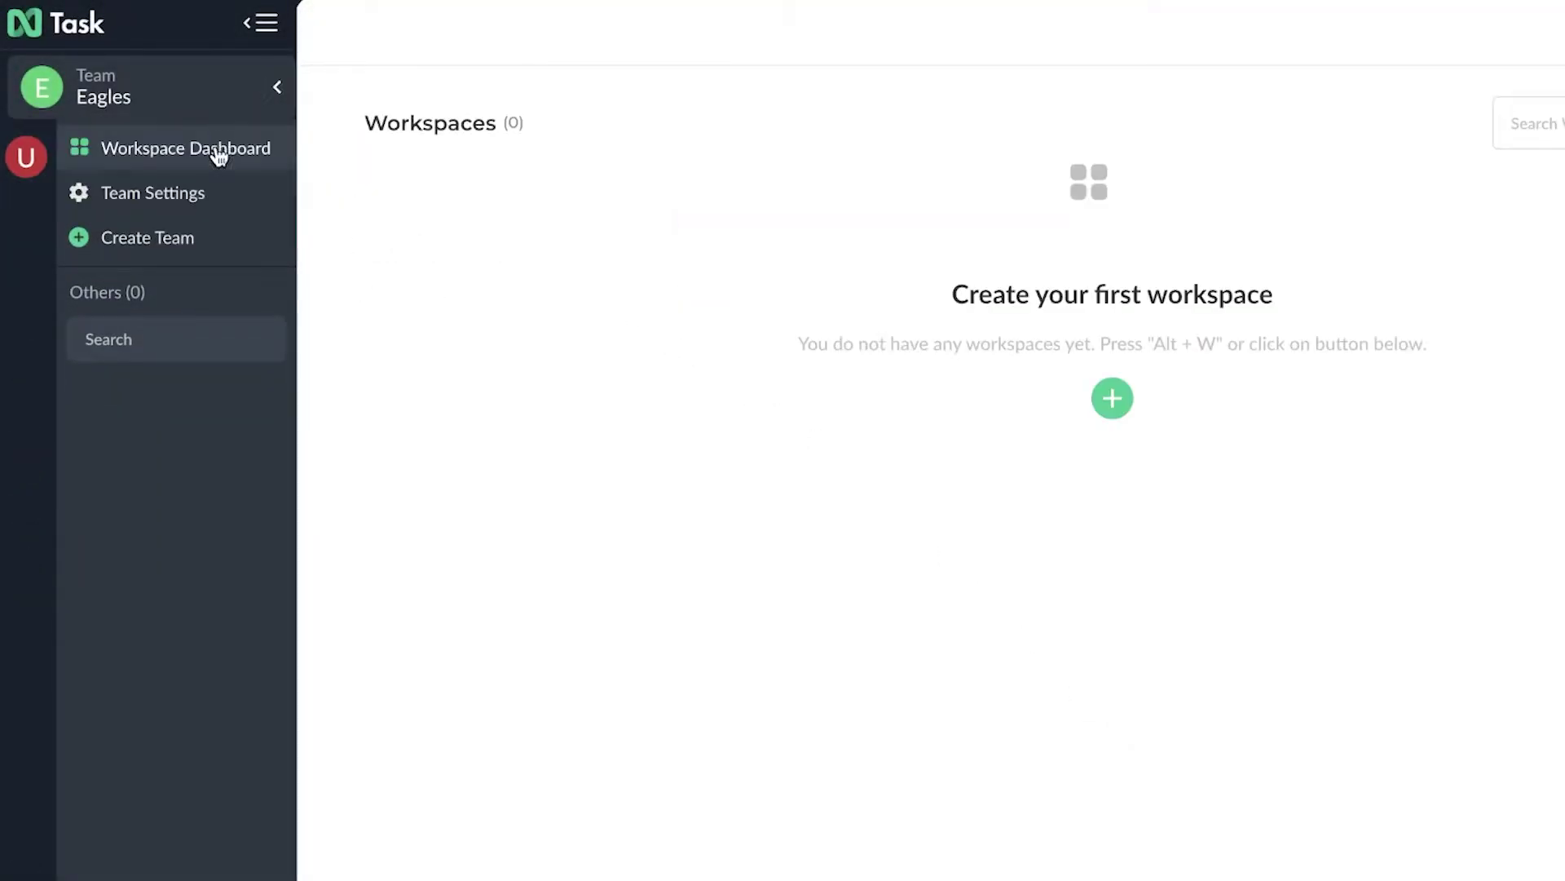
- Create a workspace named Marketing for the Eagles team
left_click(1113, 398)
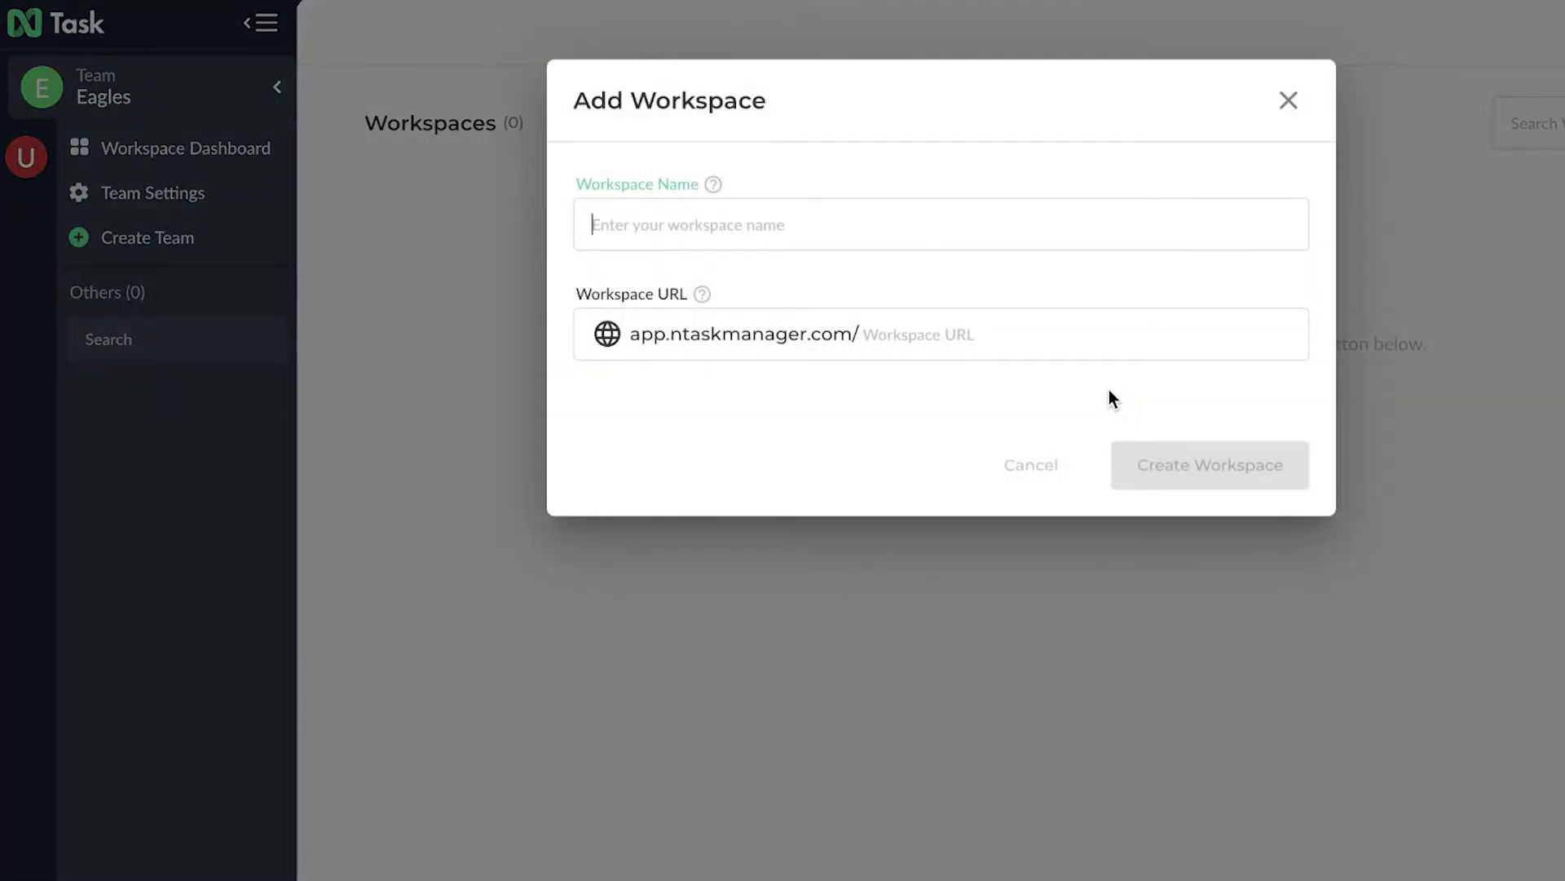
type("Marke")
type("ting")
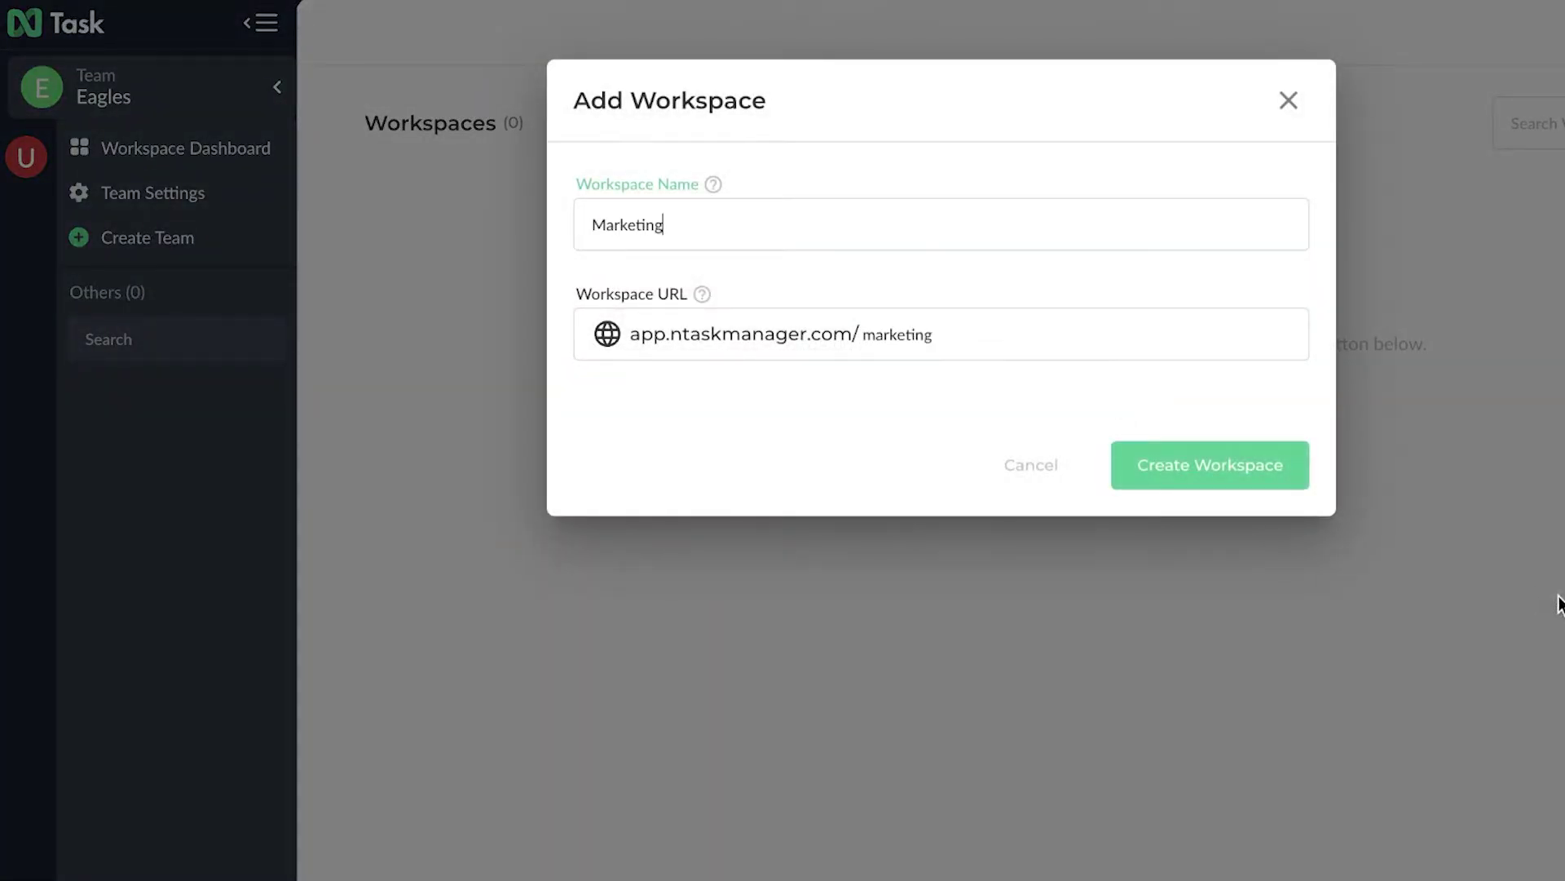
left_click(1307, 483)
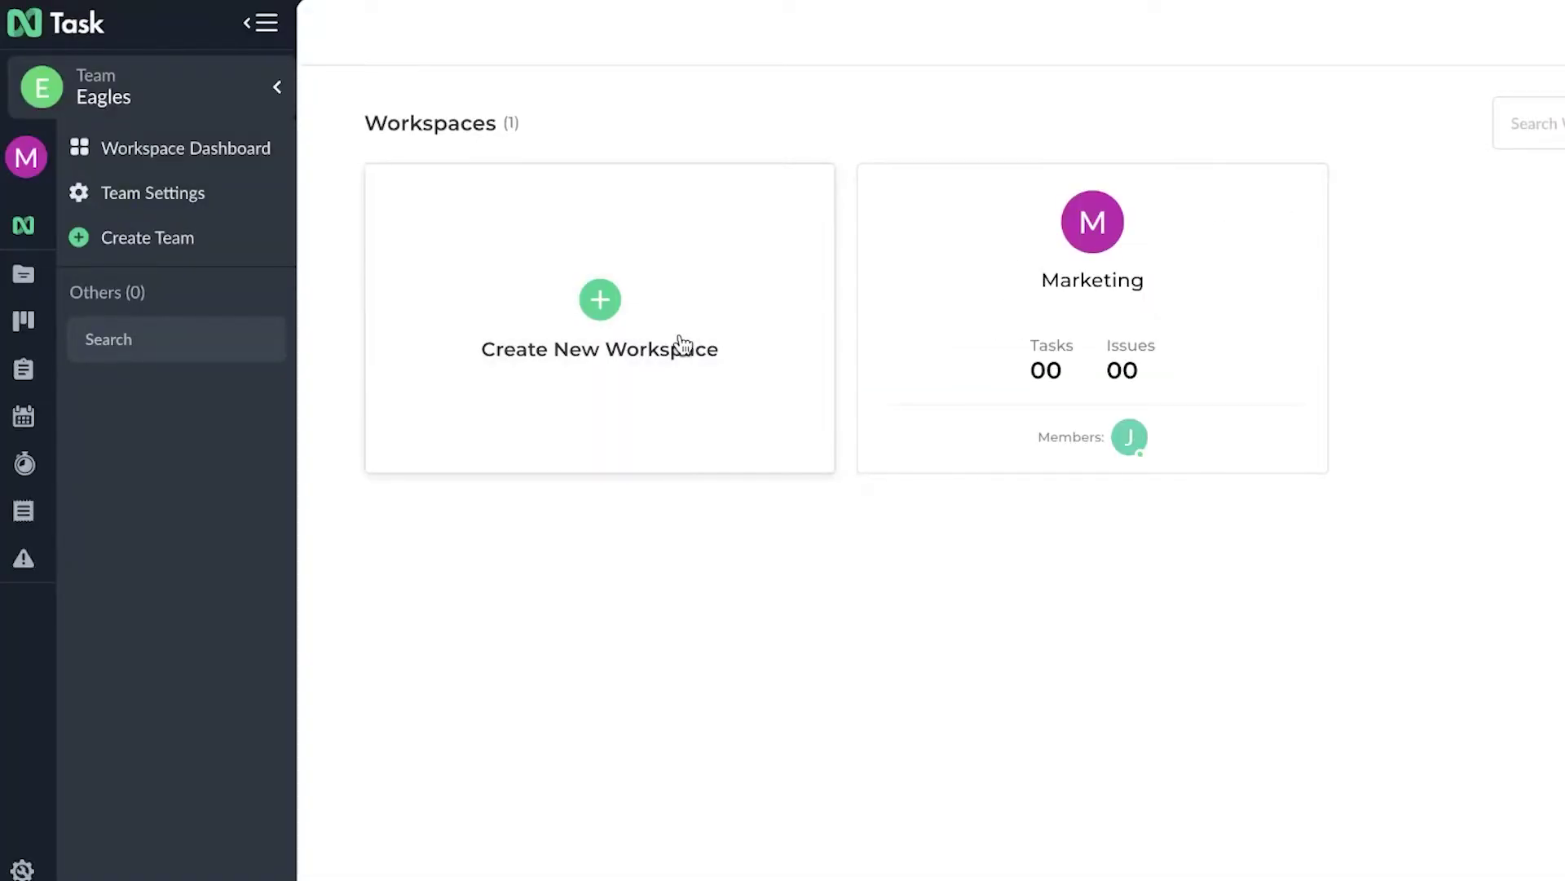
- Create a second workspace named Sales
left_click(682, 349)
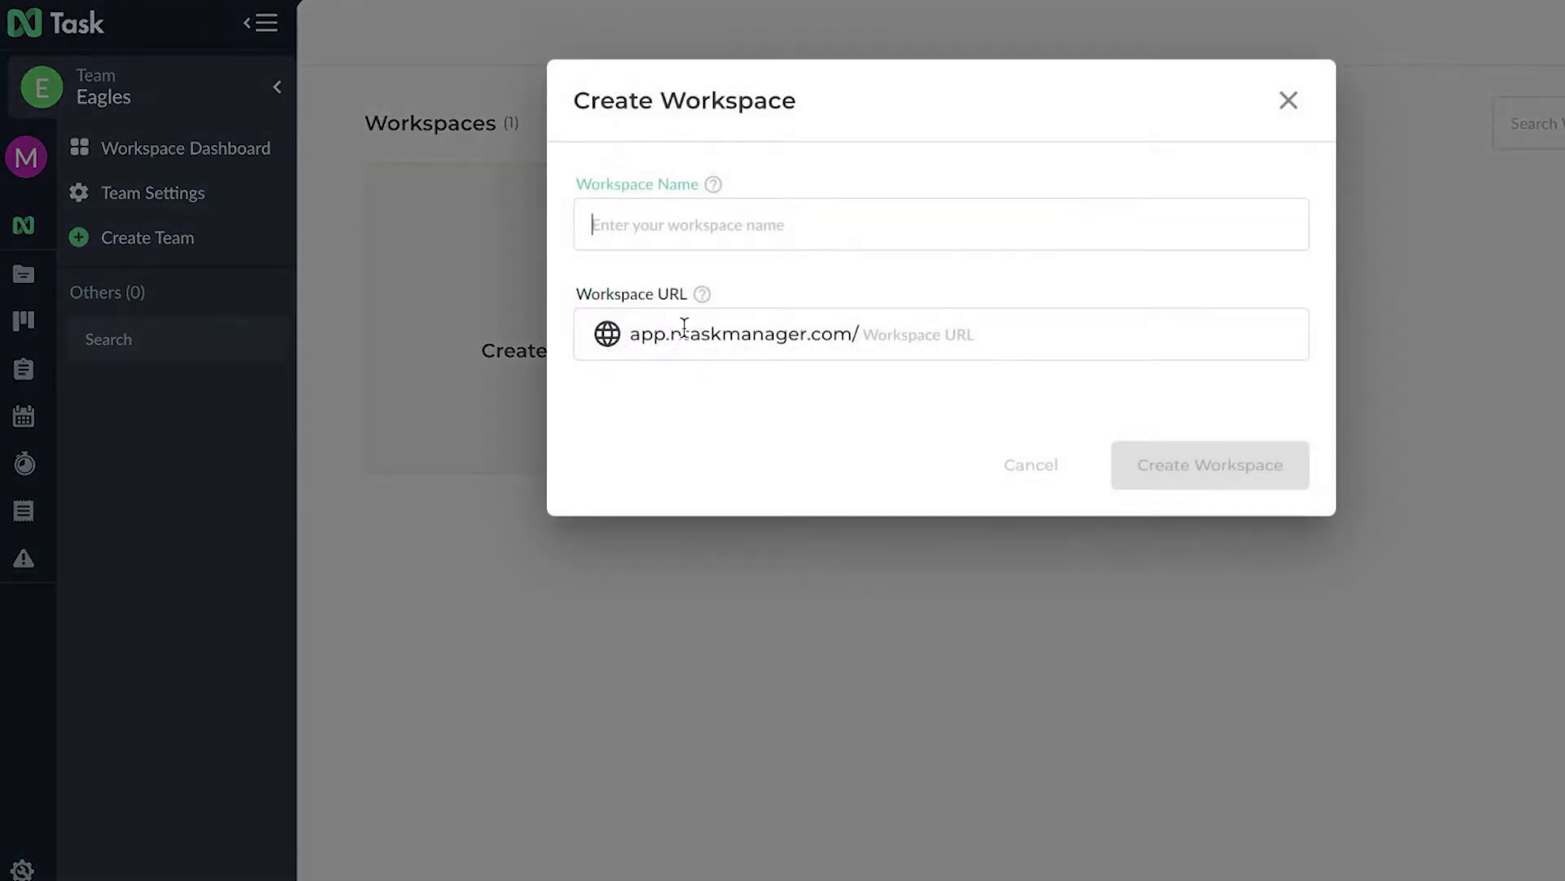
type("Sales")
left_click(1153, 463)
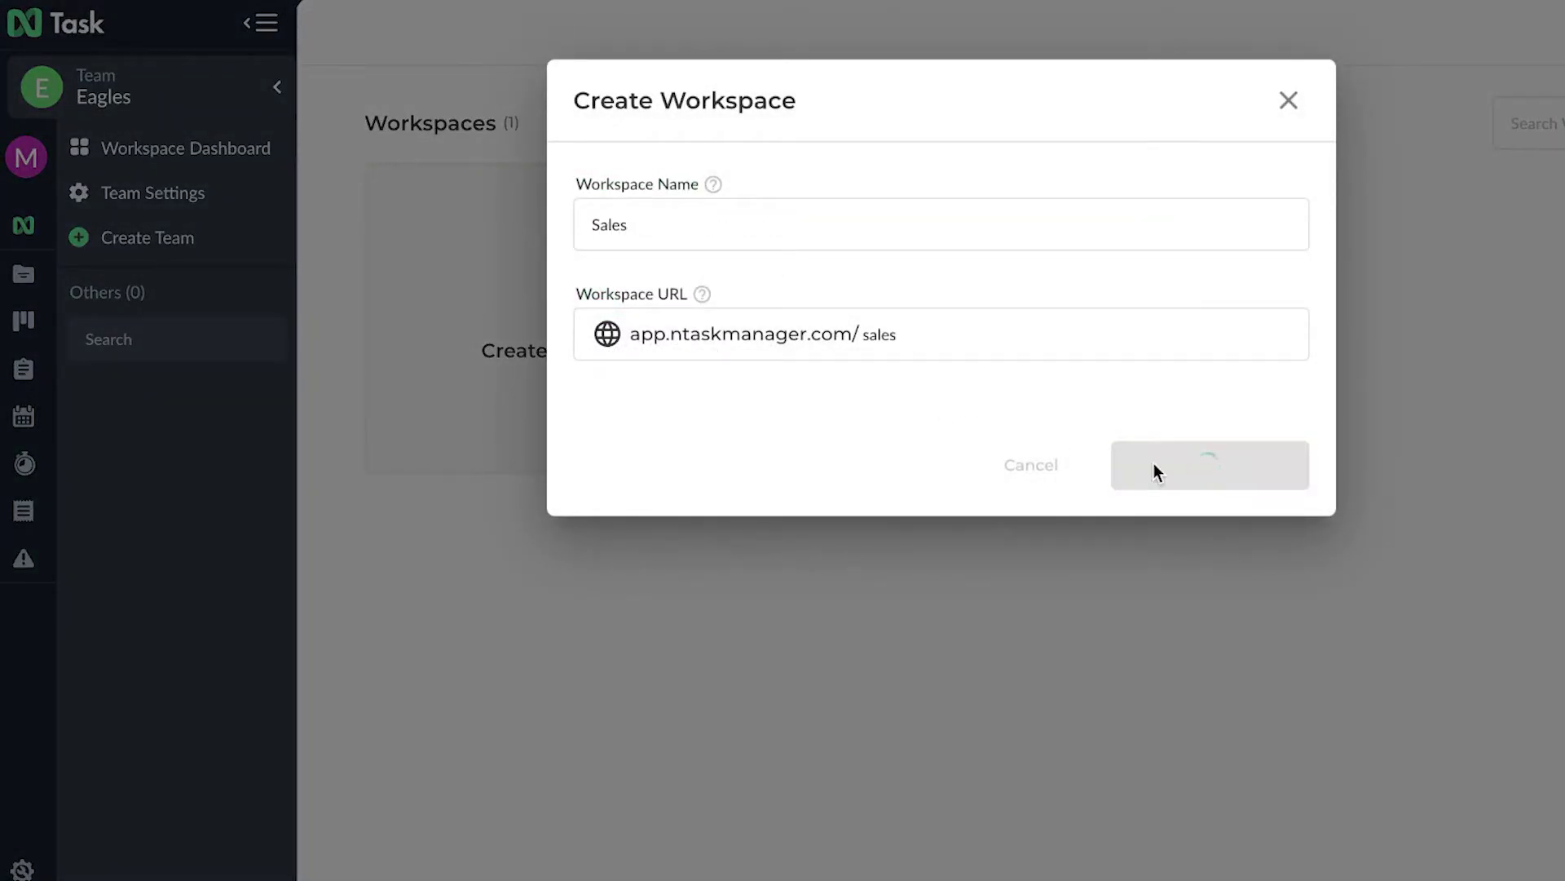
left_click(31, 158)
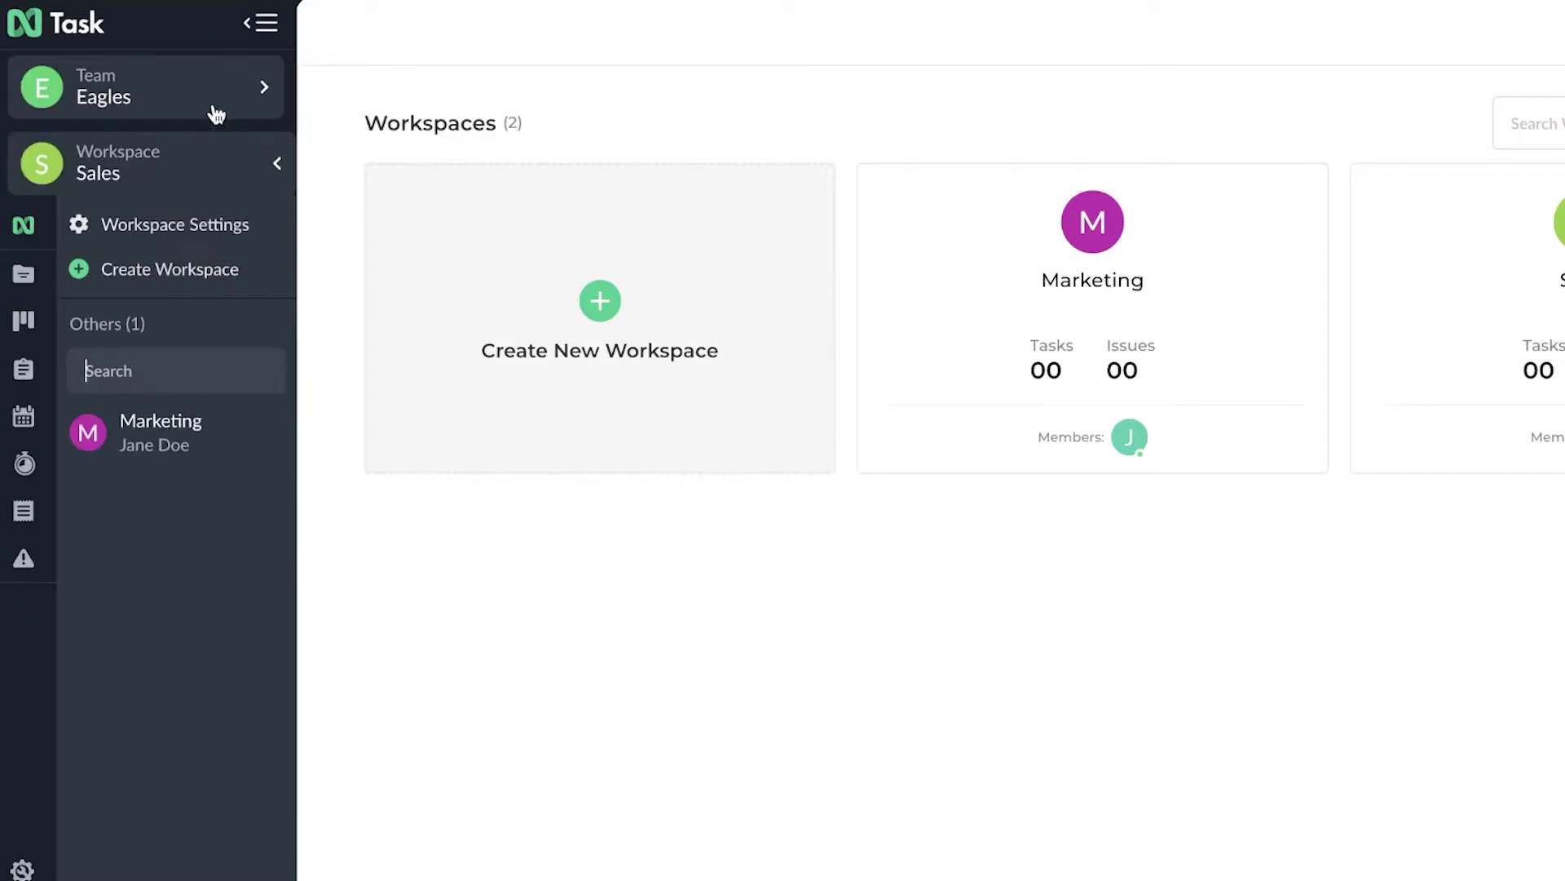
left_click(210, 100)
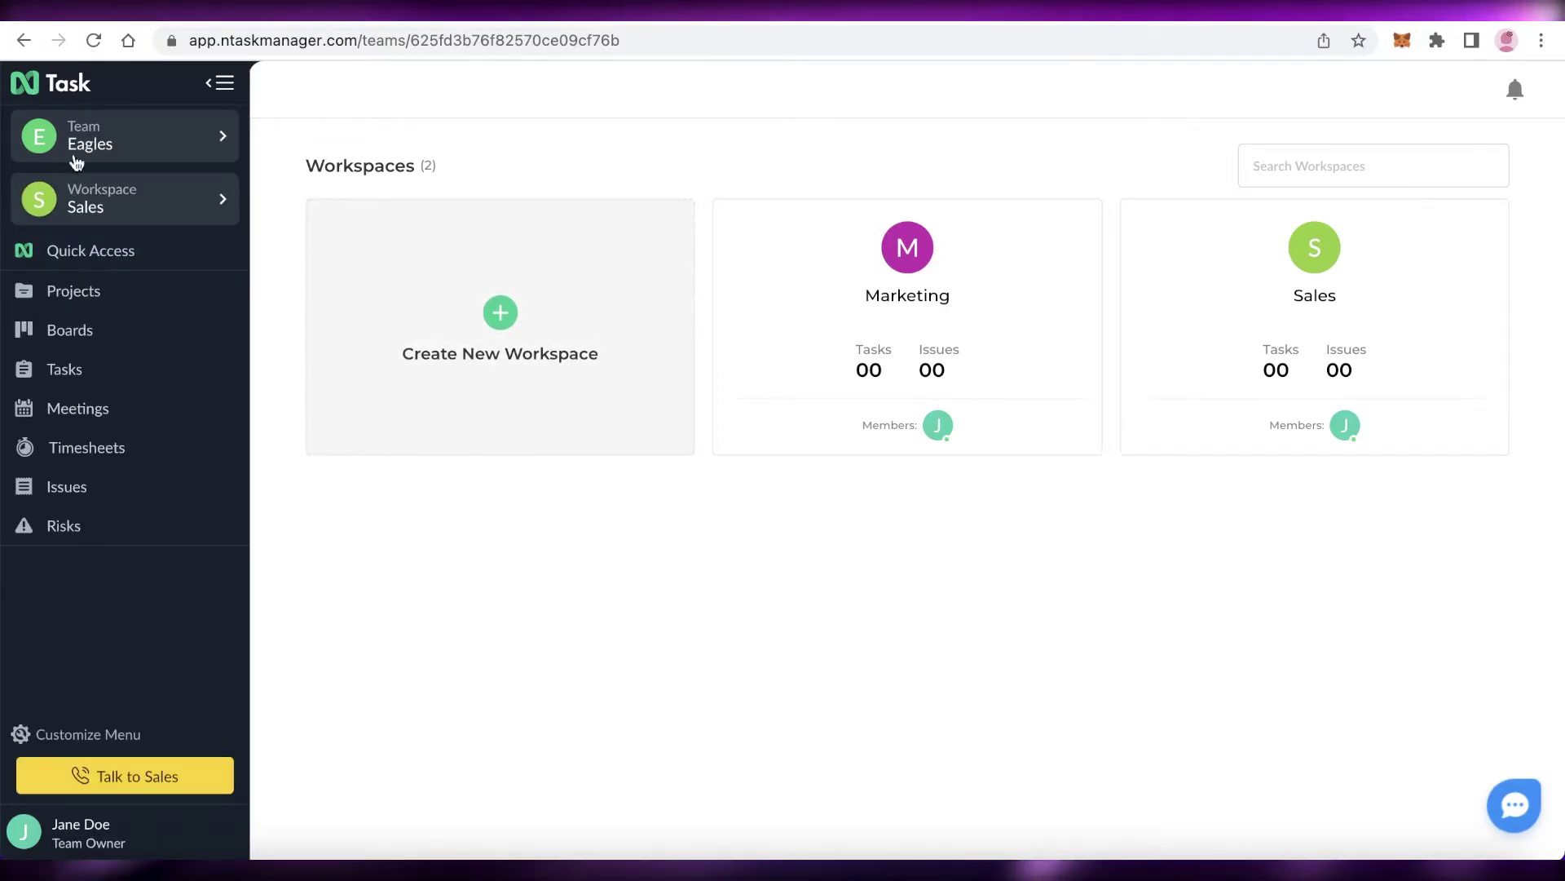
- Switch to the Marketing workspace, preview the premium Projects and Boards pages, then return to Tasks
left_click(78, 196)
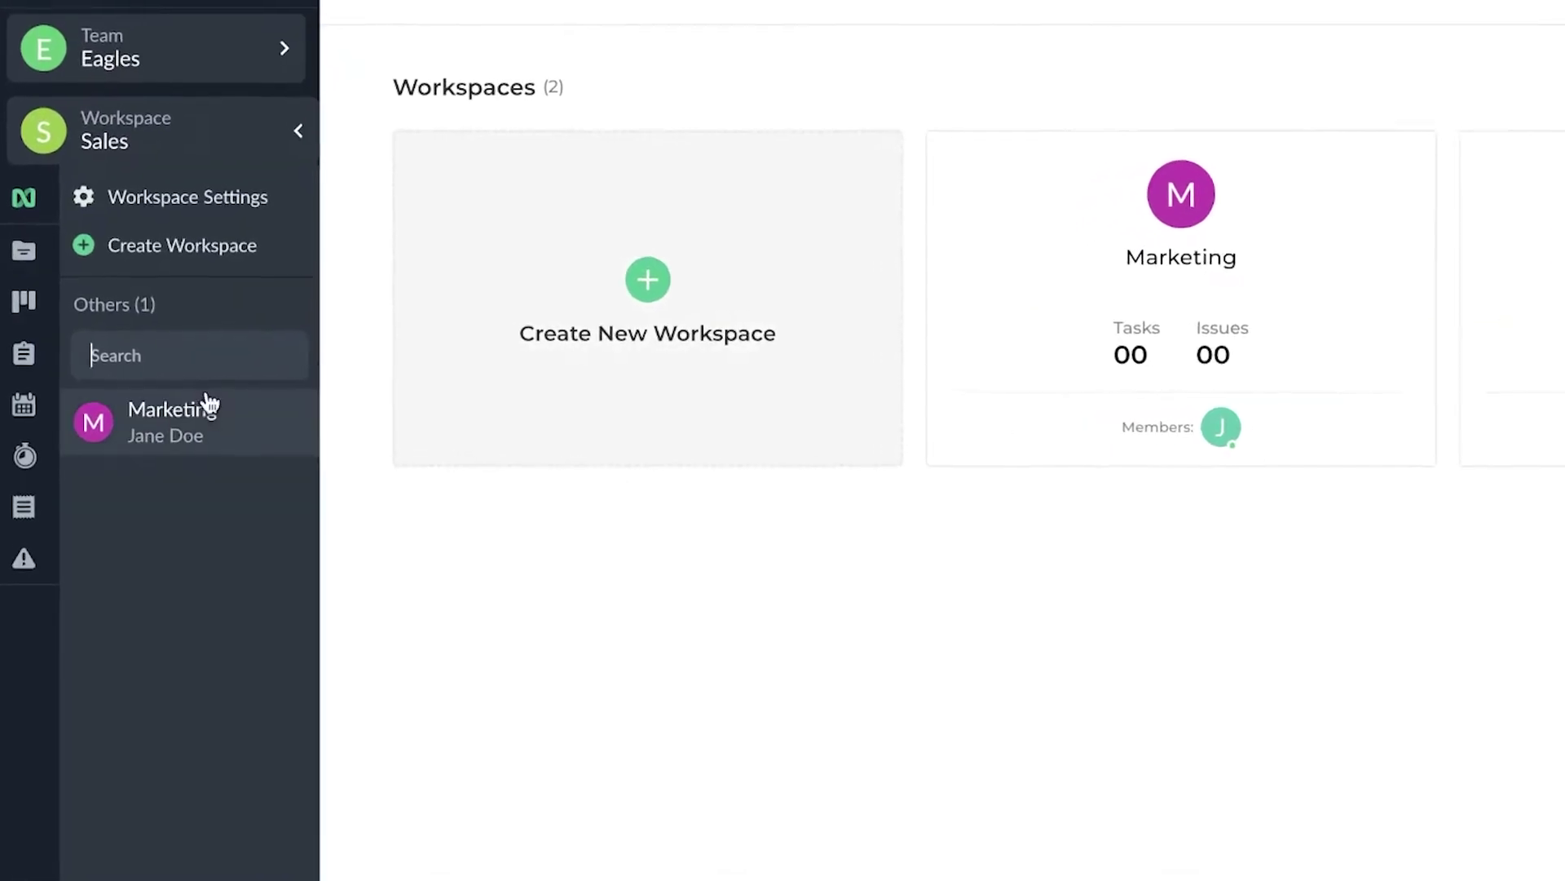
left_click(209, 402)
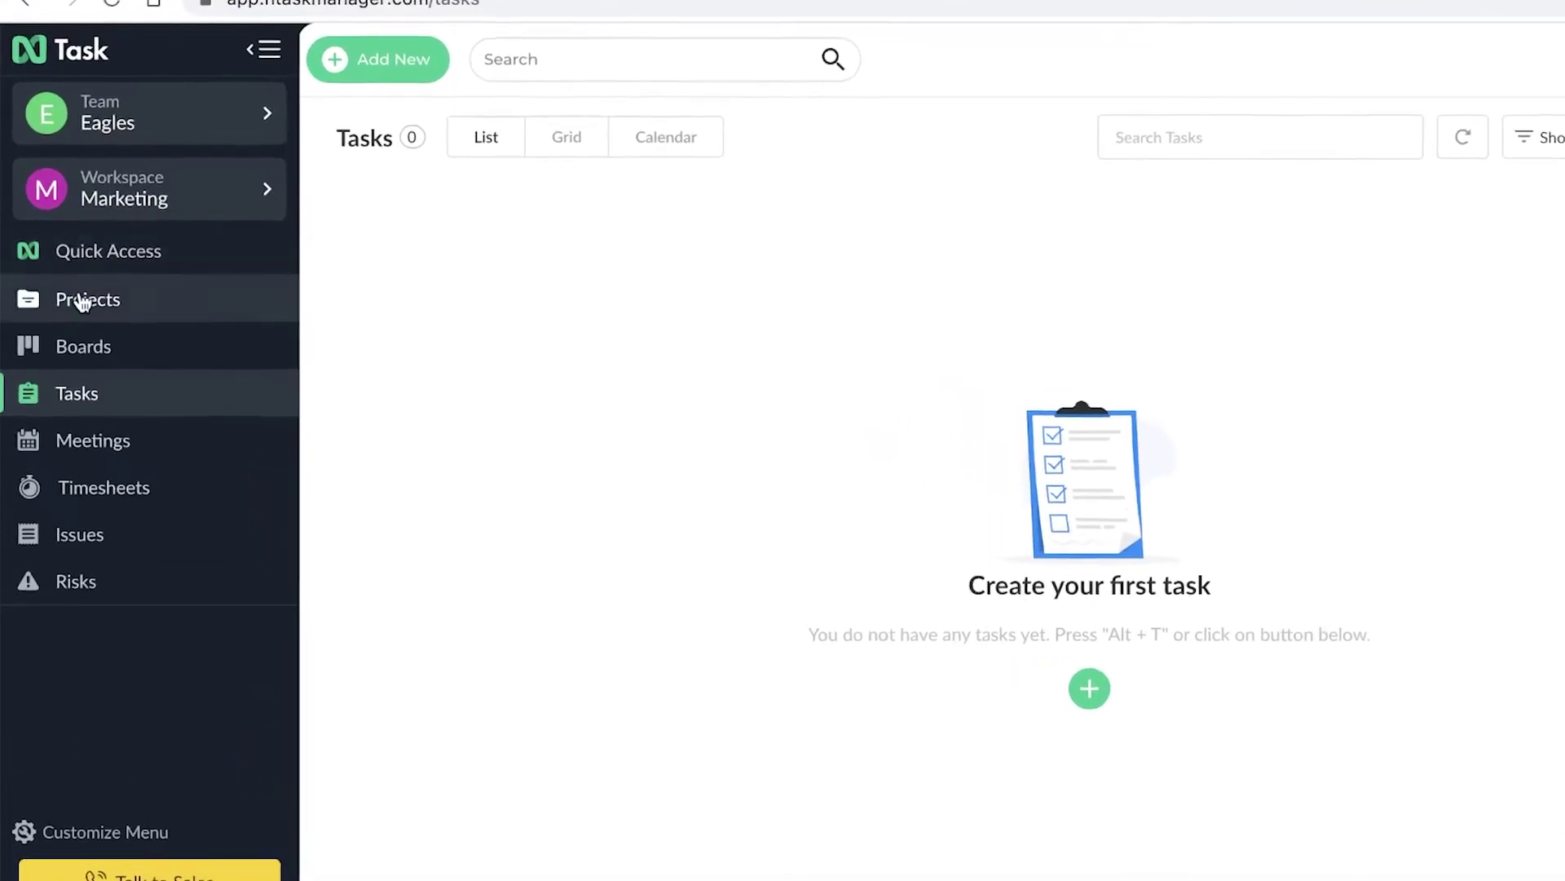
left_click(83, 302)
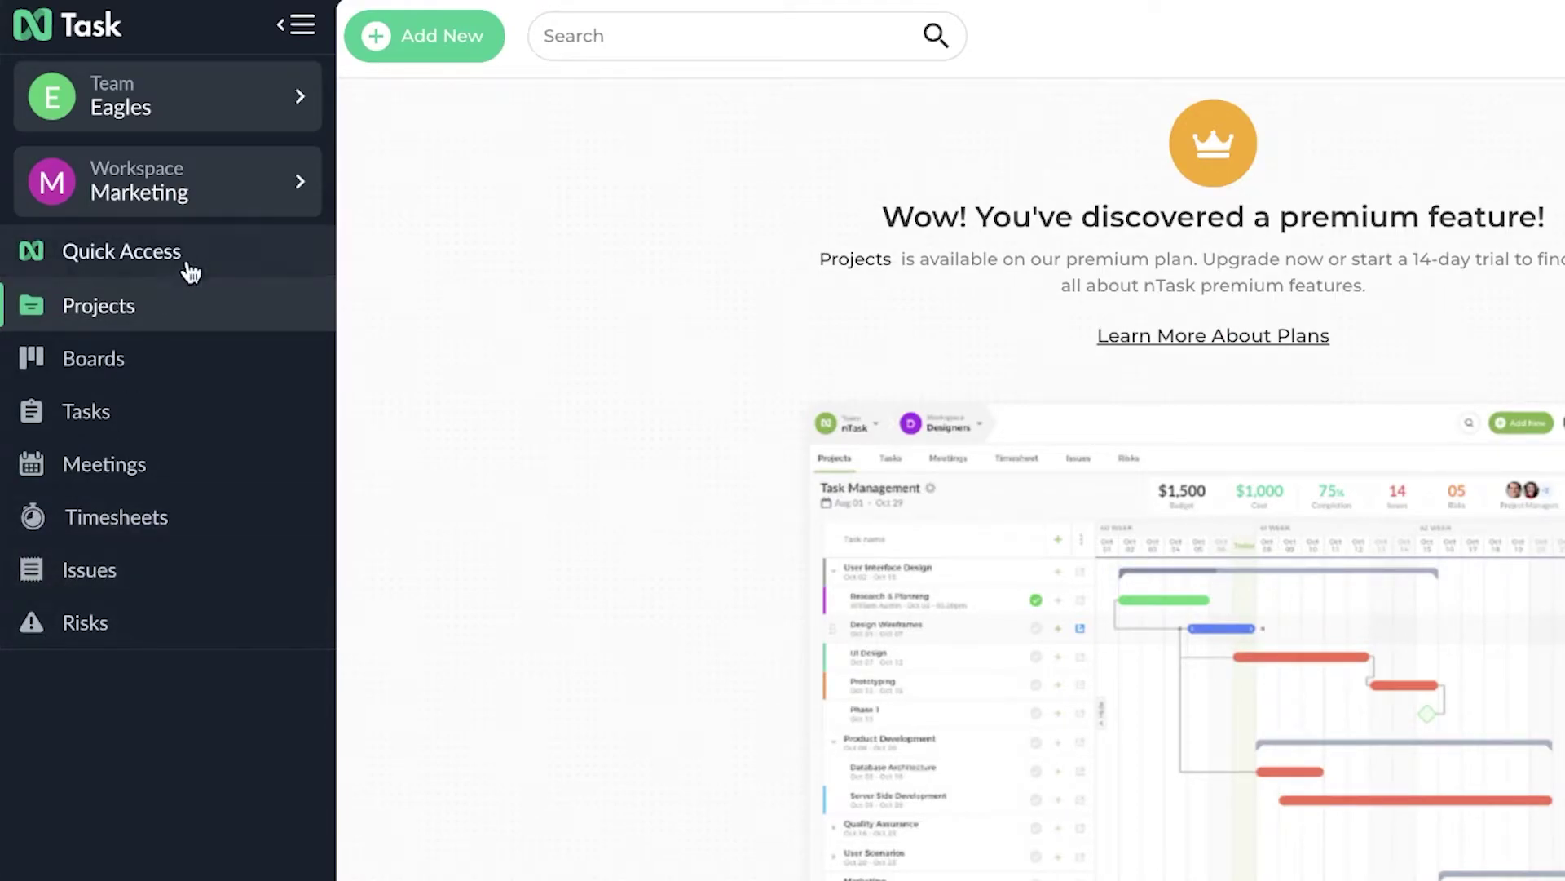
left_click(60, 359)
left_click(73, 413)
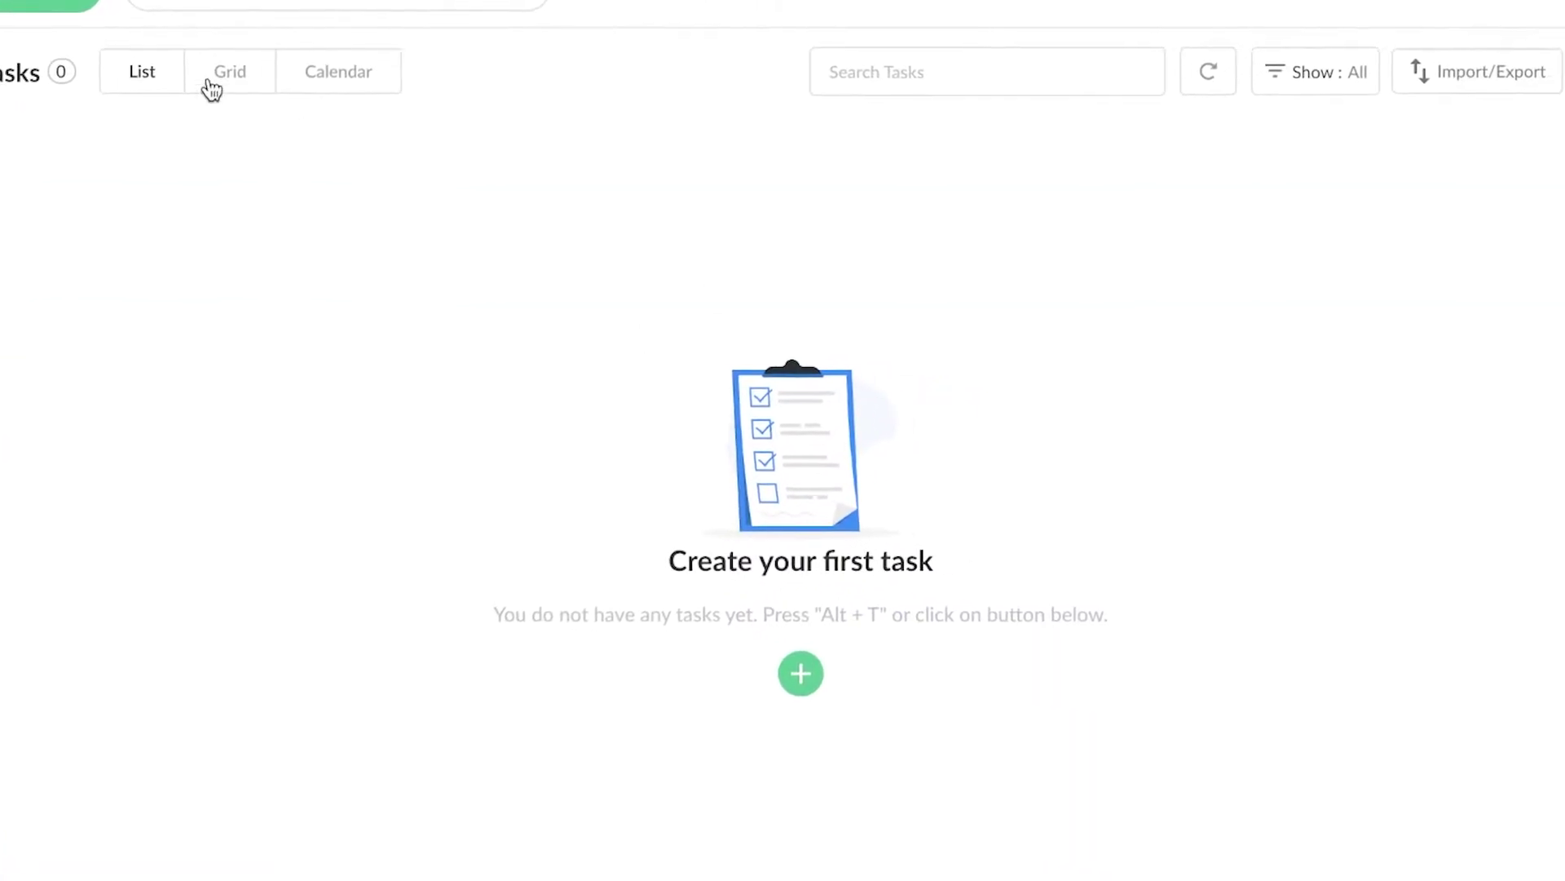
- Start a new task titled 'Facebook Ads Review' and assign it to the team member
left_click(1043, 714)
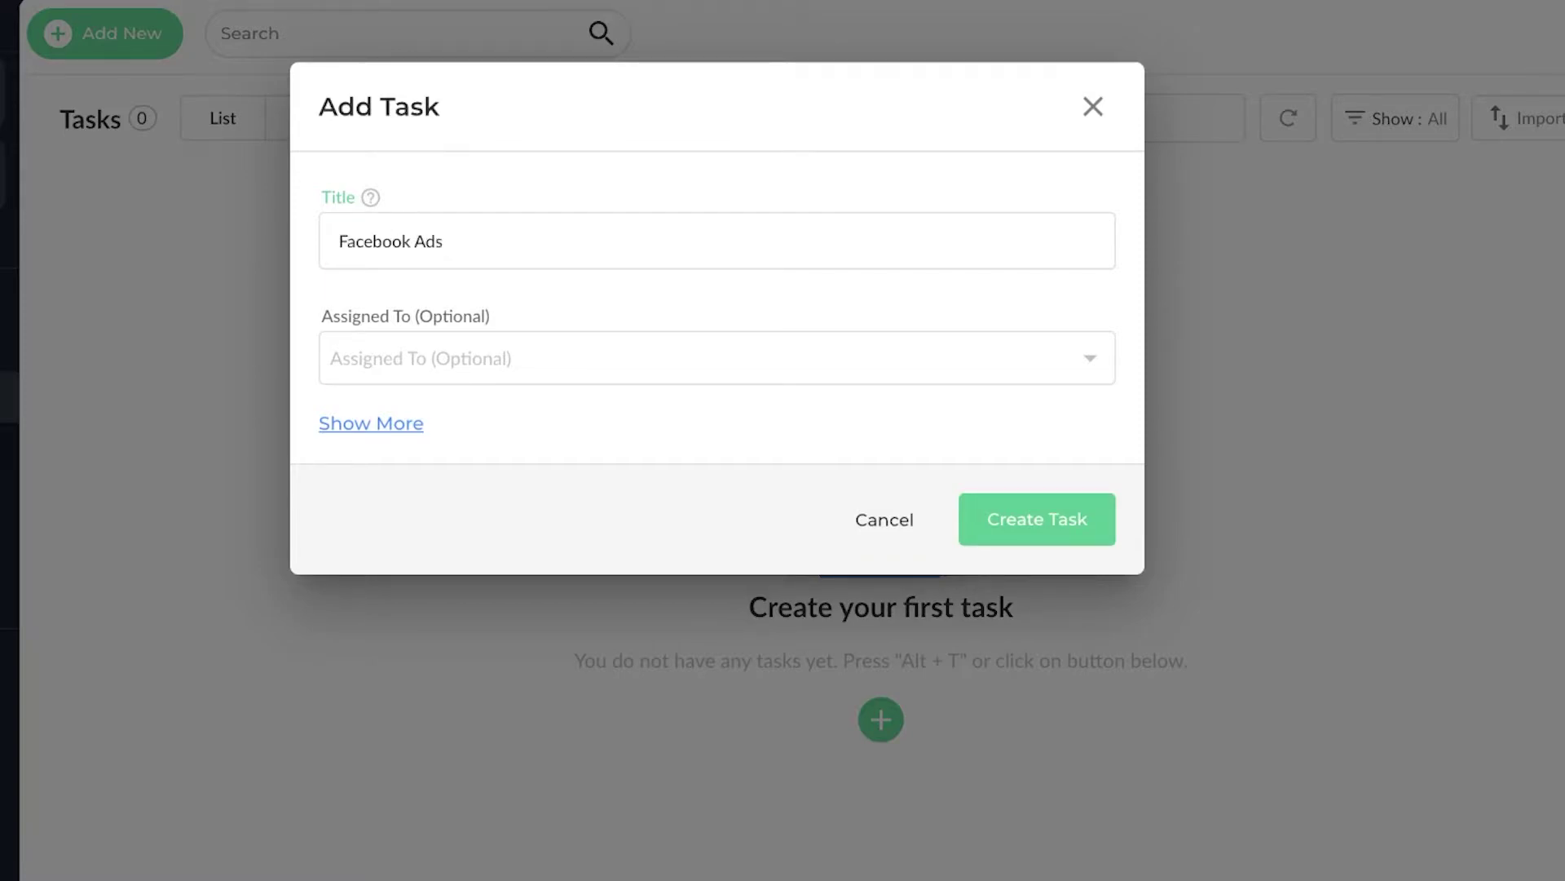
type("Facebook Ads Review")
left_click(726, 369)
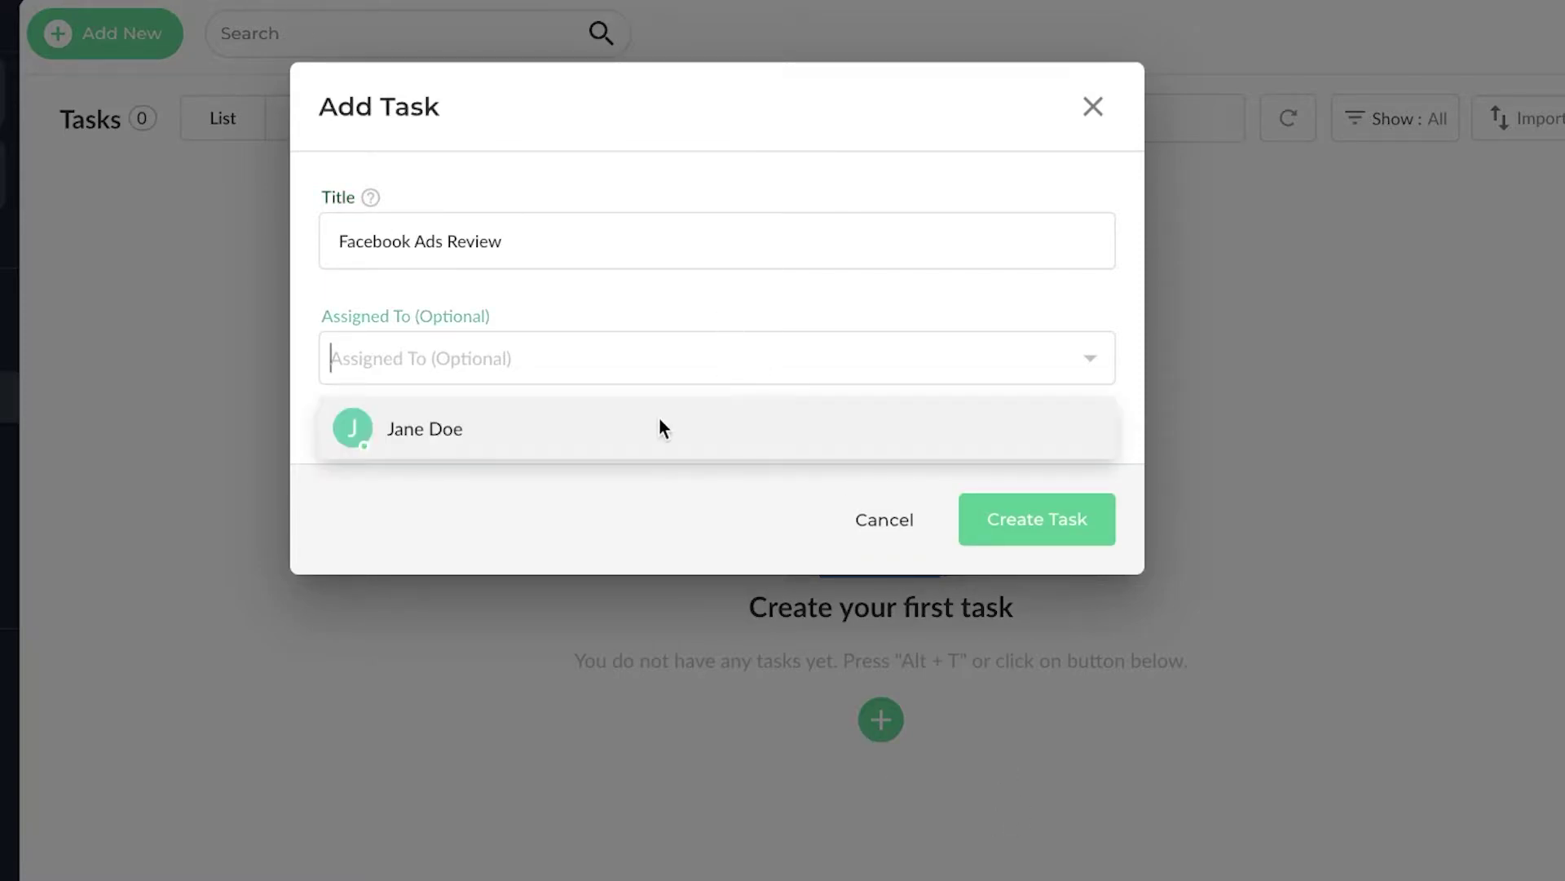
left_click(661, 424)
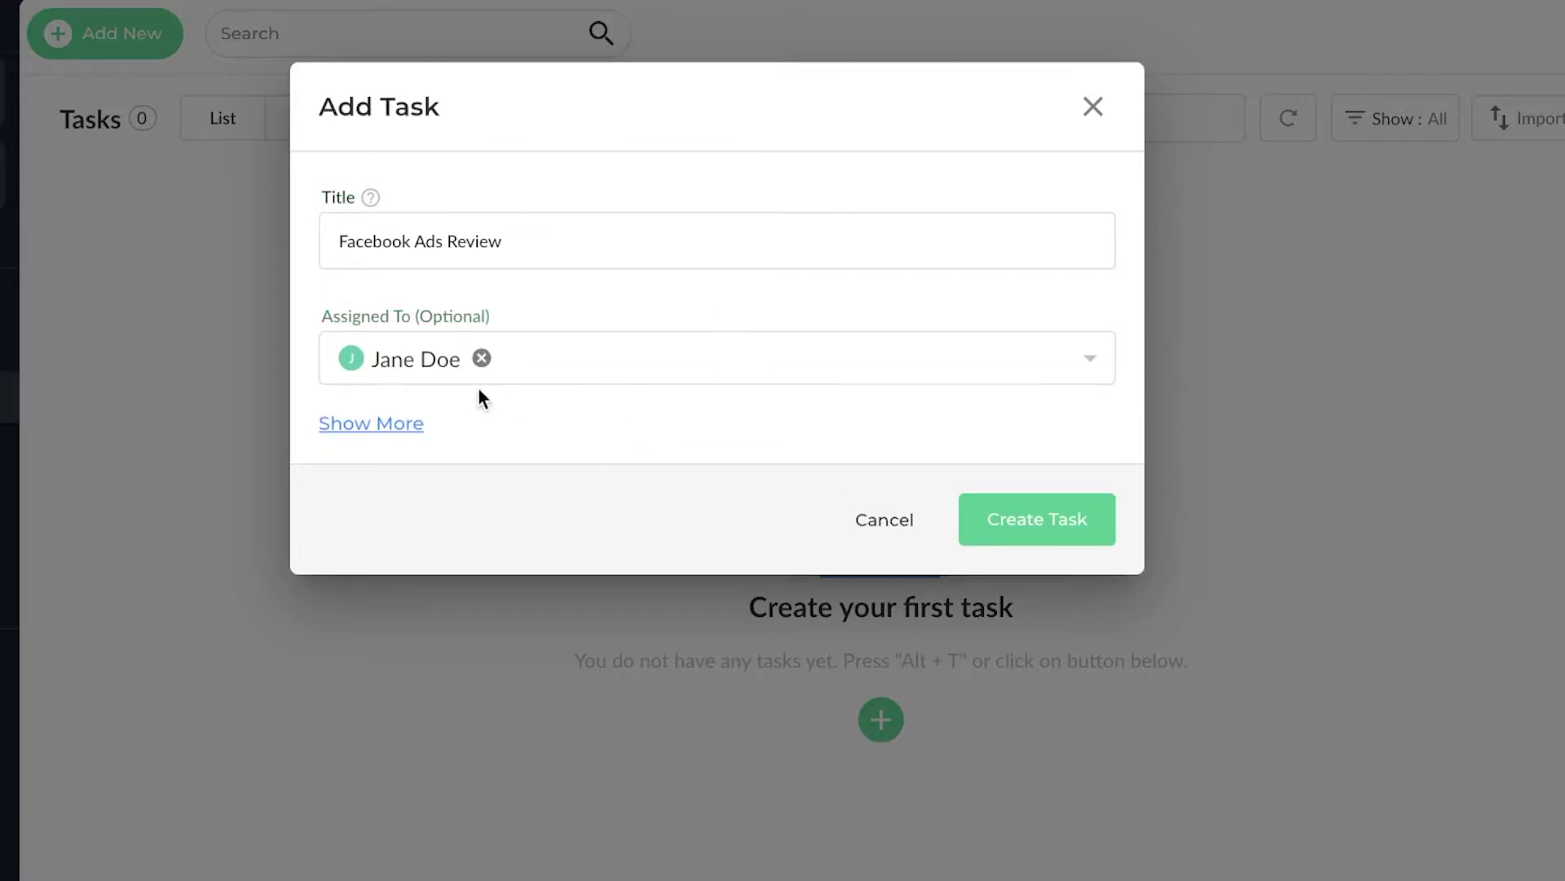
- Reveal the extra task fields and set the priority to High
left_click(375, 423)
left_click(369, 473)
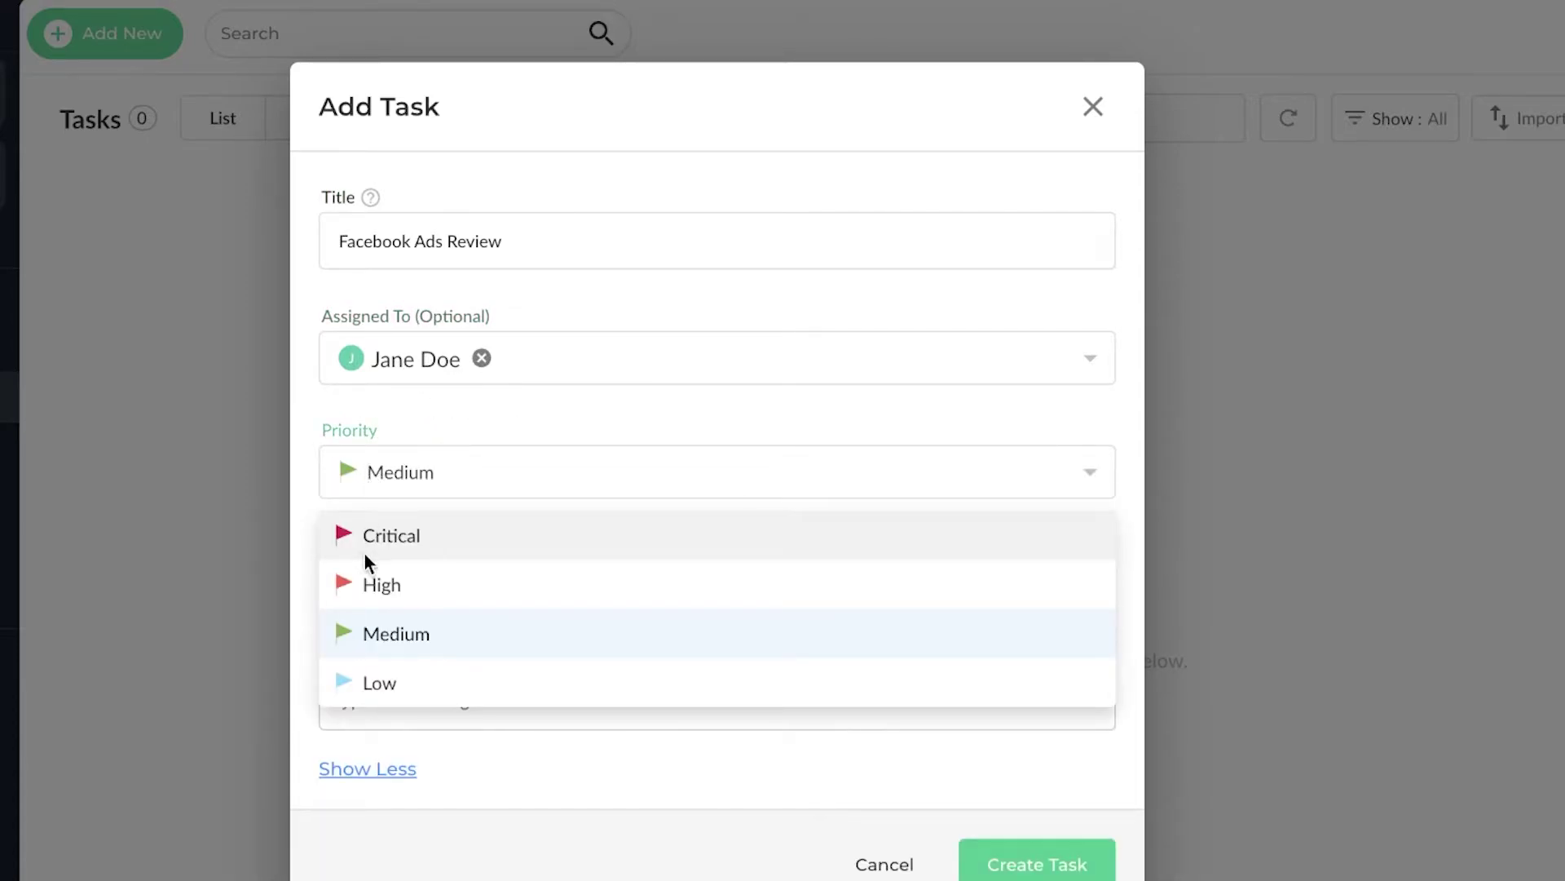
left_click(382, 582)
left_click(404, 482)
left_click(411, 535)
left_click(410, 482)
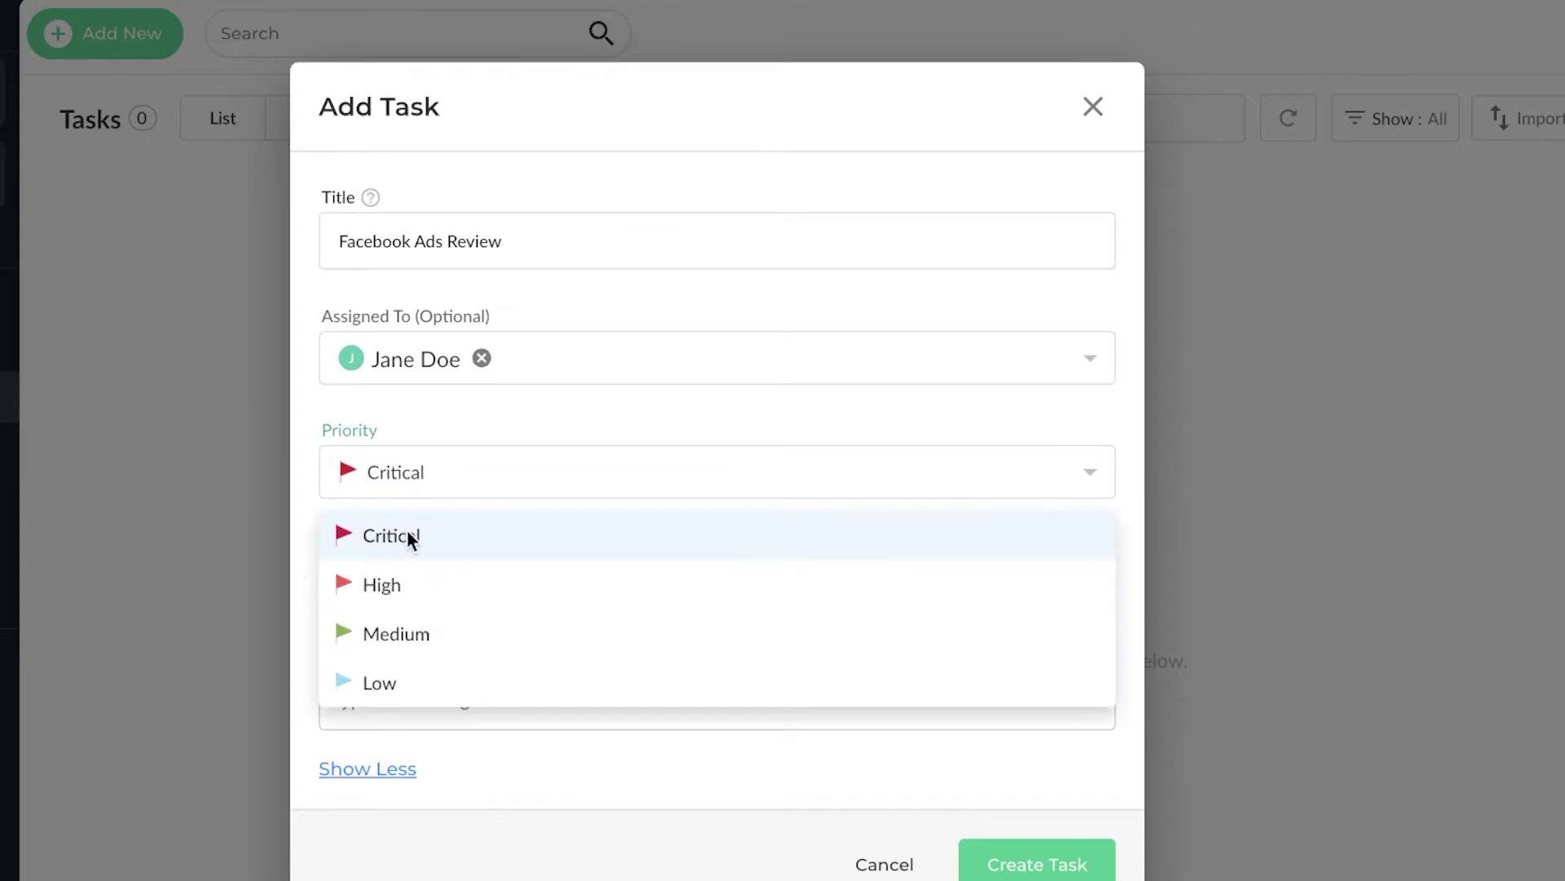
left_click(405, 586)
- Set the status to In Progress and the actual start date to April 23
left_click(510, 581)
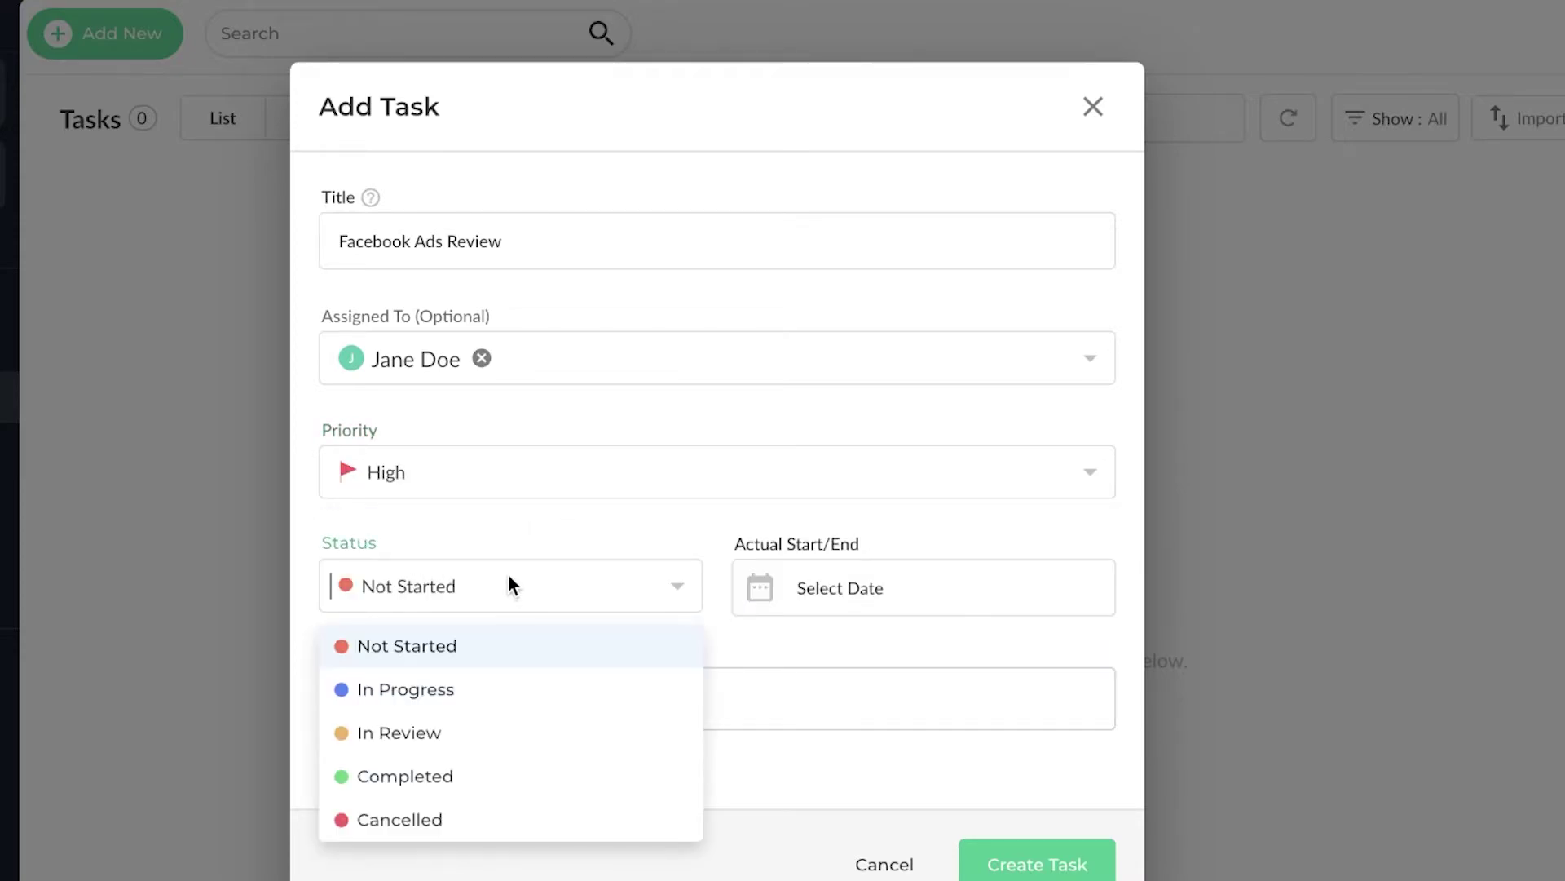
left_click(432, 691)
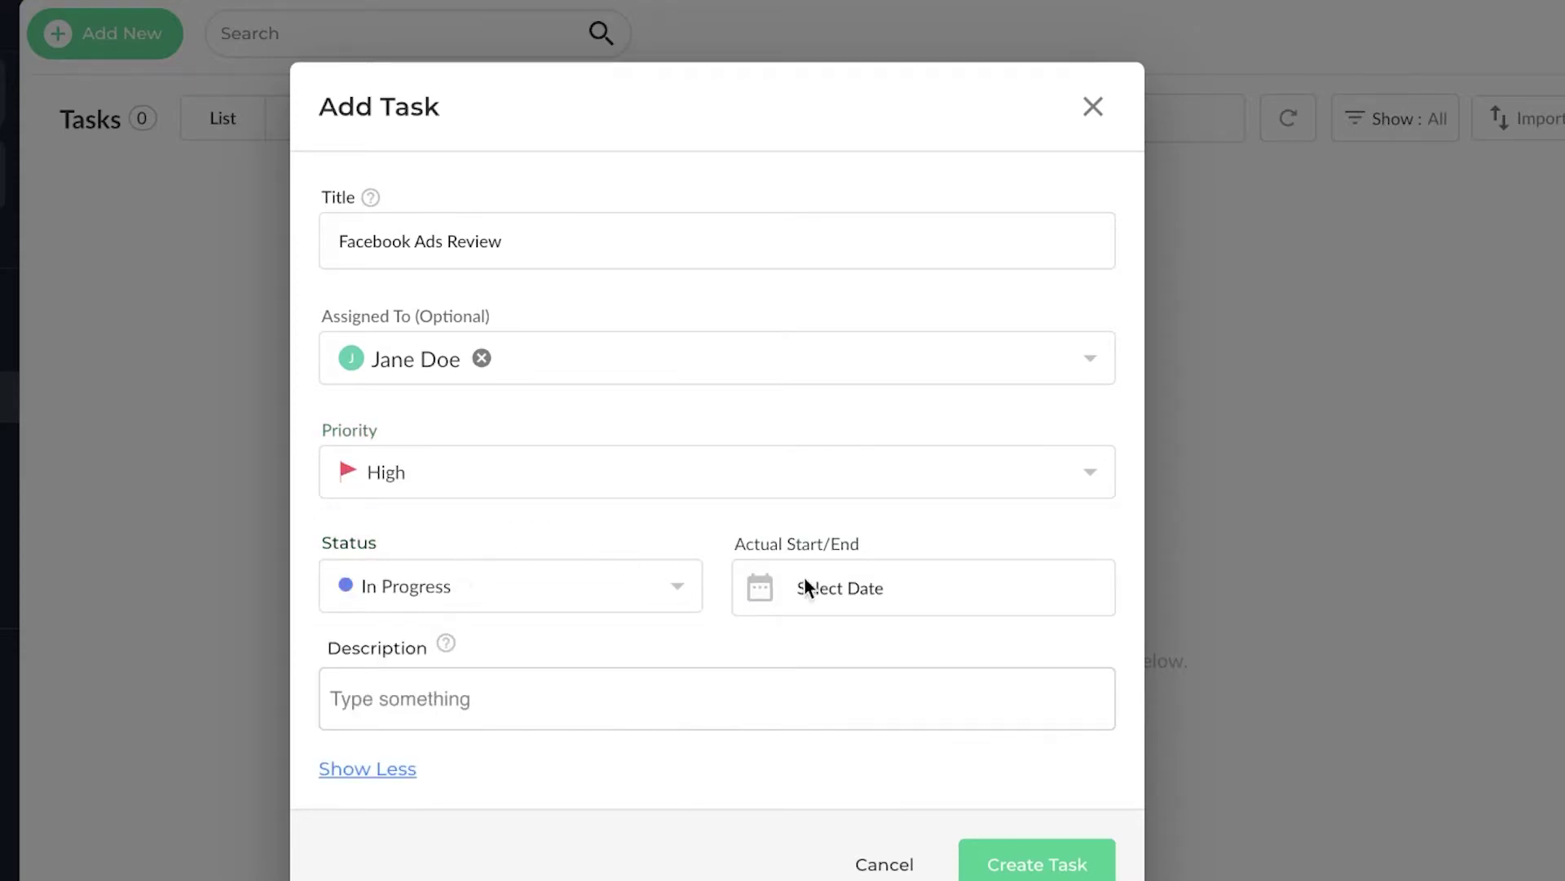
left_click(824, 588)
left_click(1064, 874)
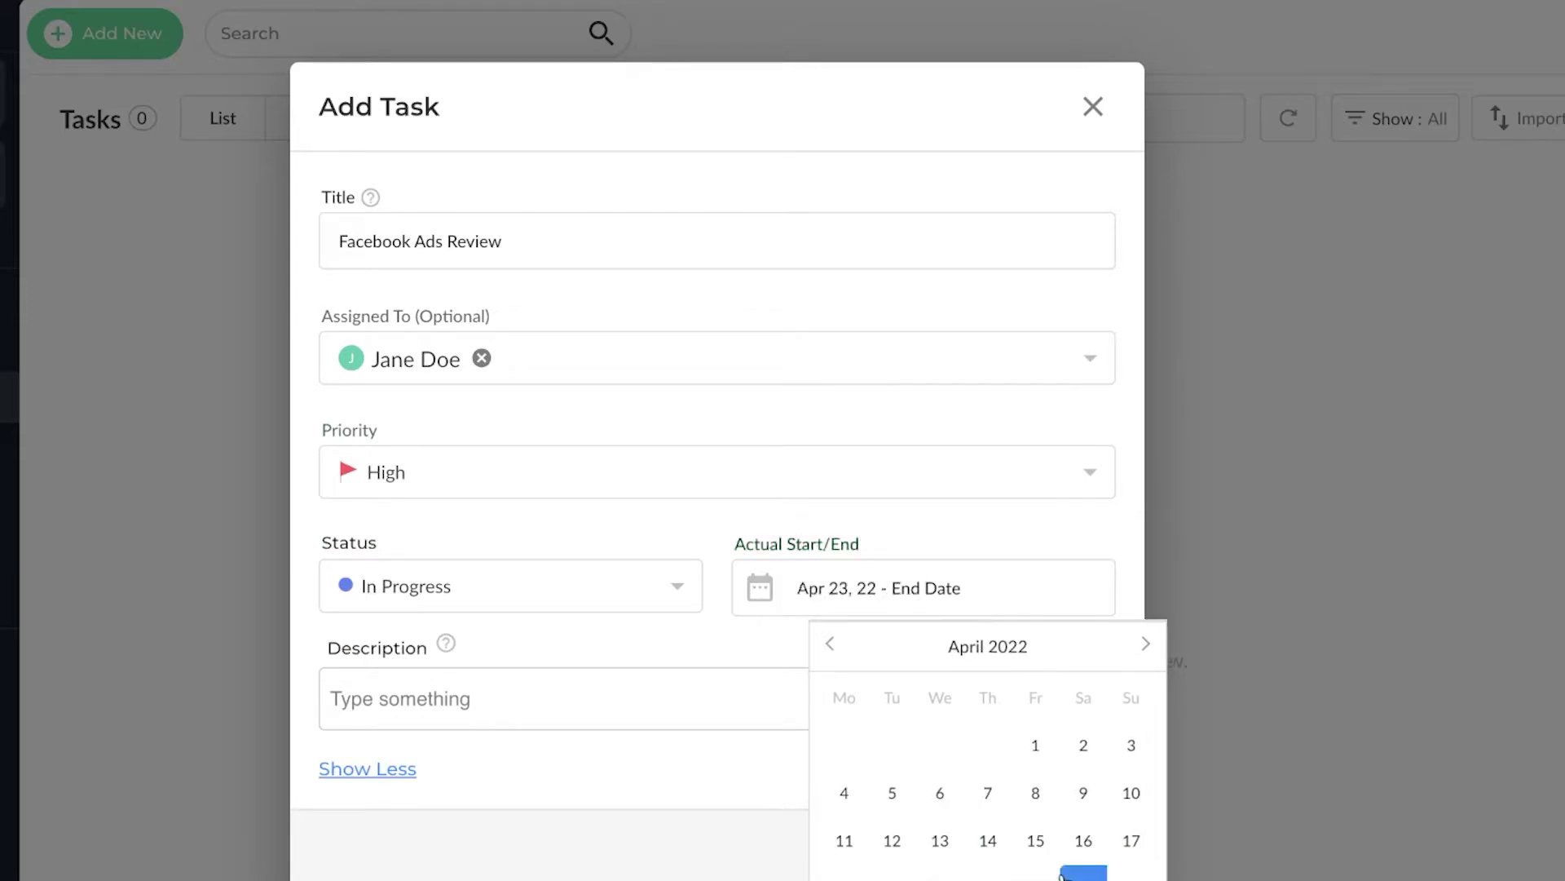
left_click(876, 498)
left_click(637, 818)
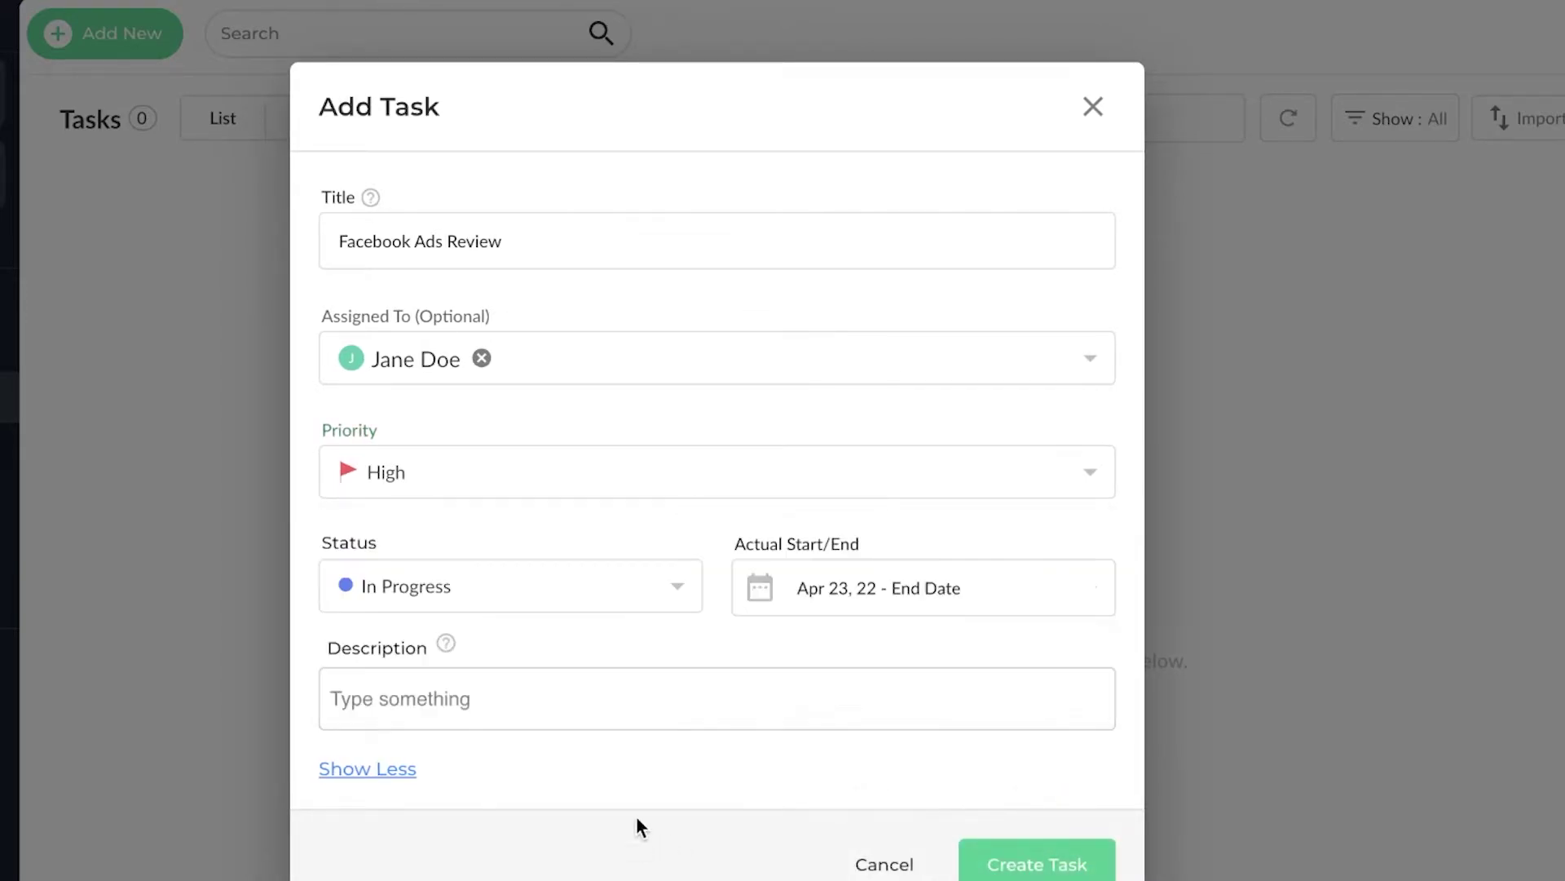
- Leave the description empty and create the Facebook Ads Review task
left_click(579, 728)
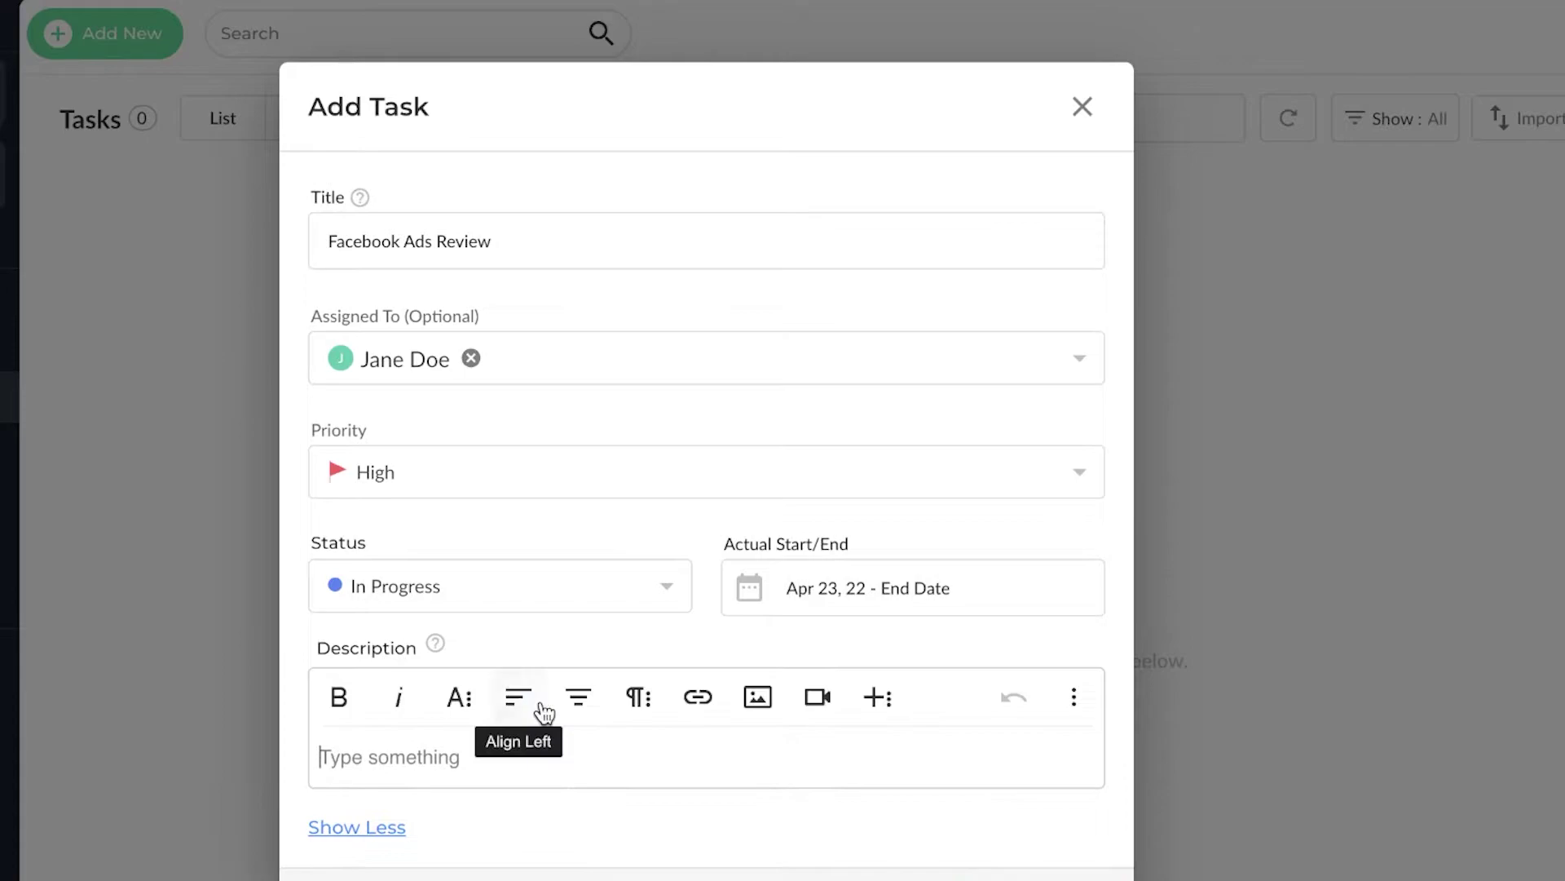
scroll(579, 701, "down", 1)
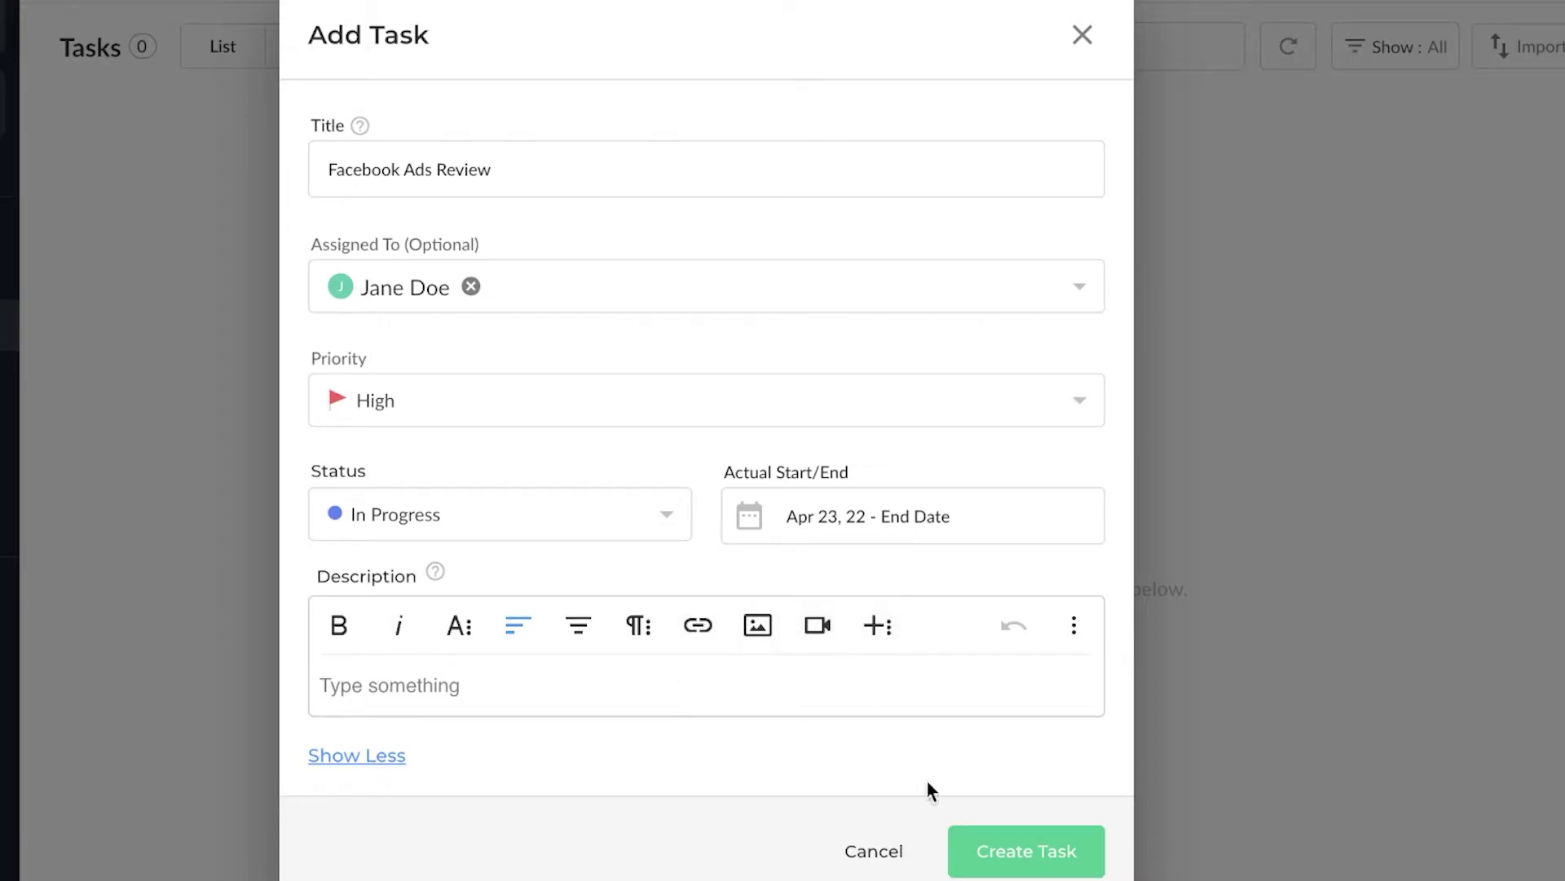
left_click(988, 839)
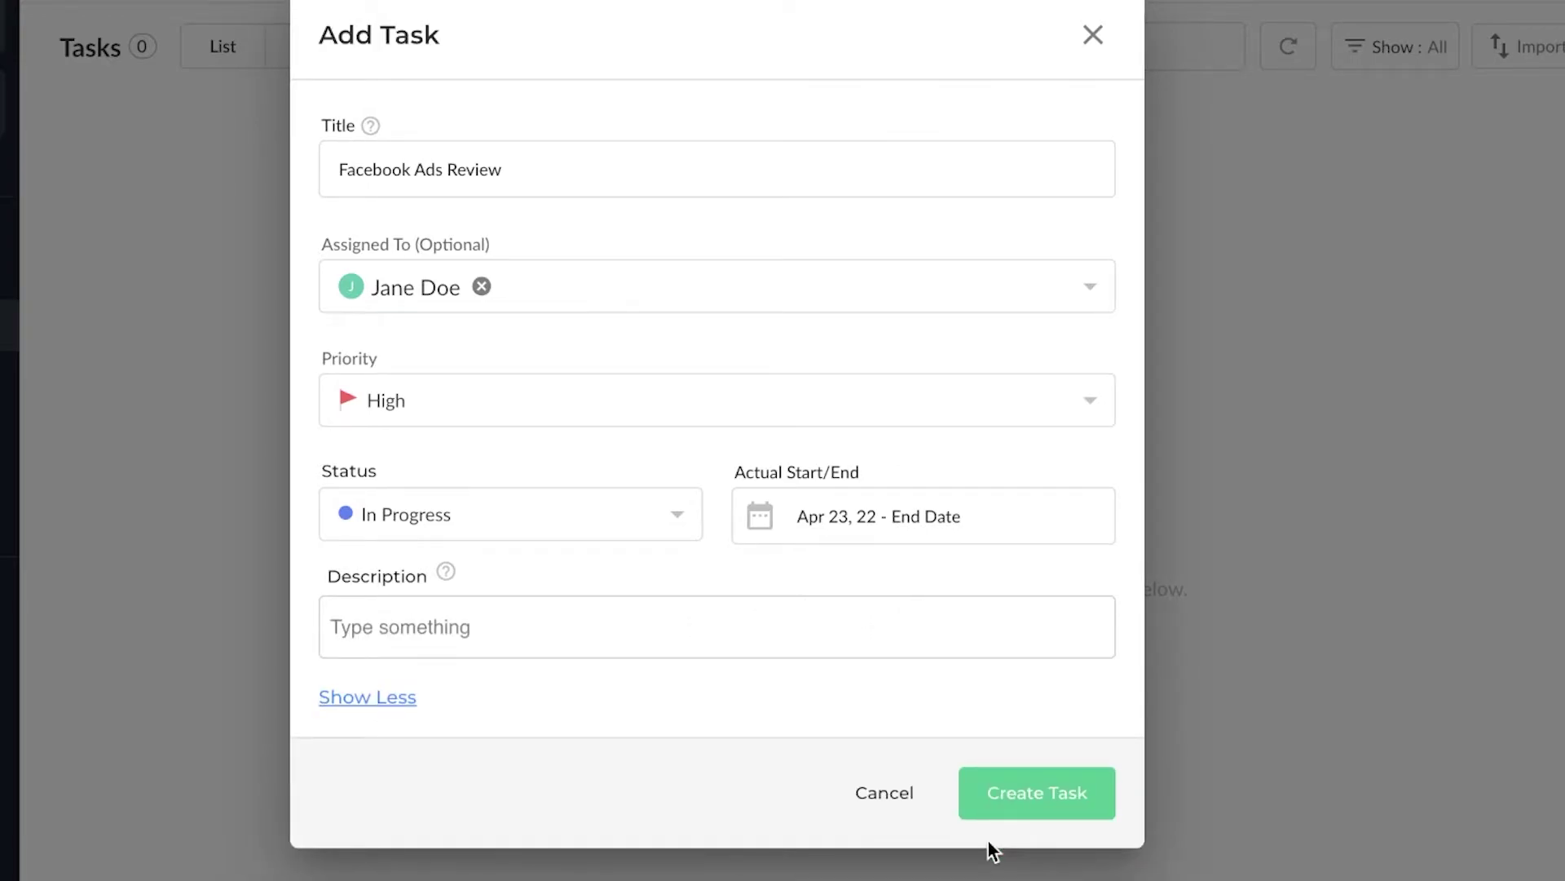
left_click(998, 807)
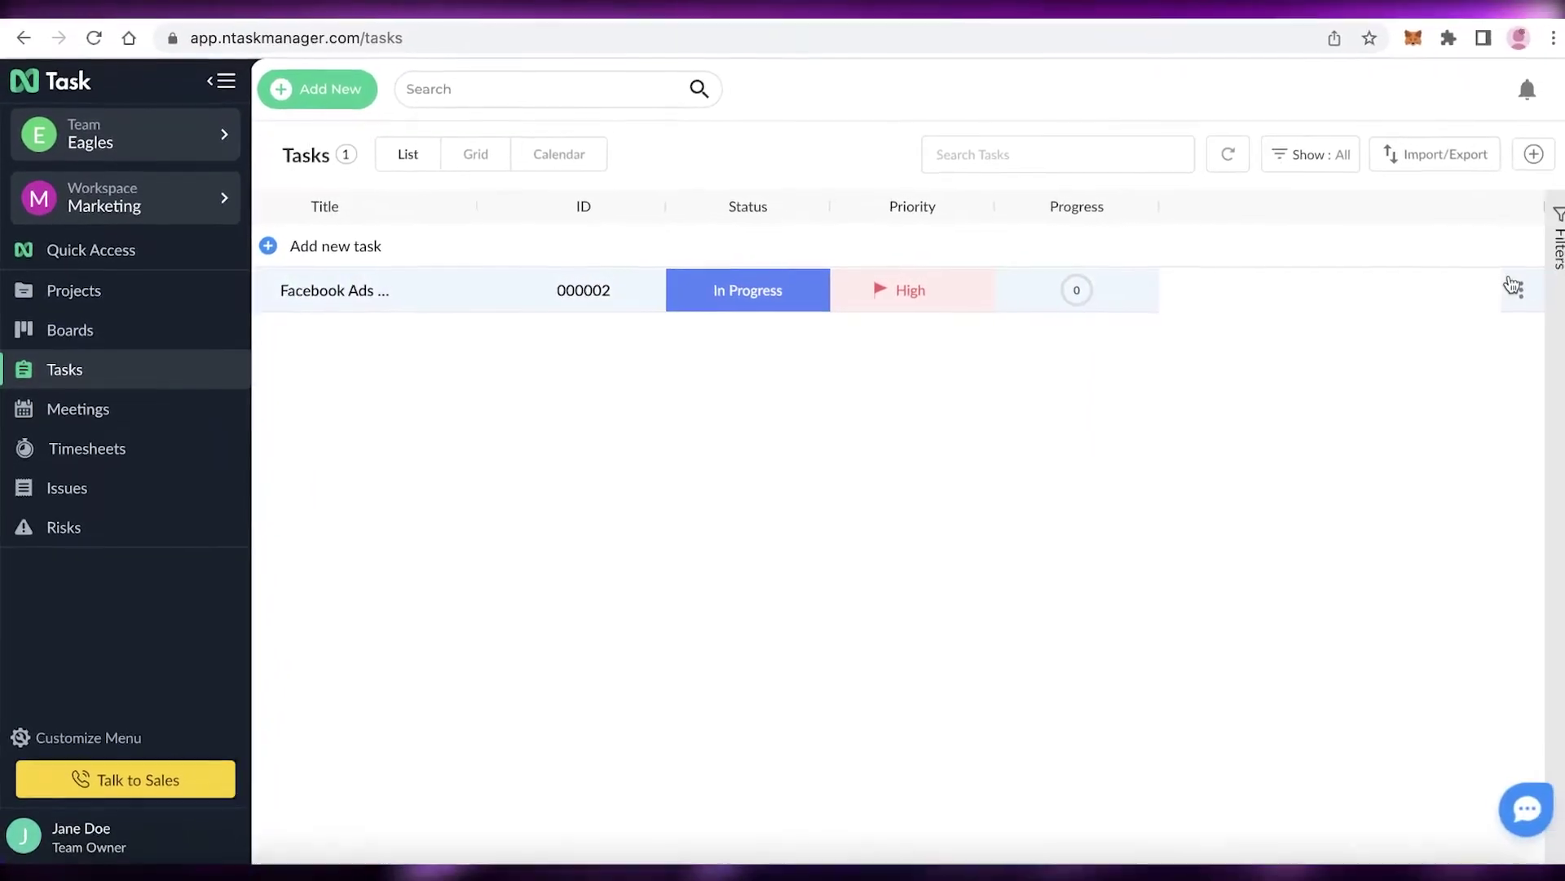
- Colour-tag the Facebook Ads Review task green from its row menu, replacing an initial red tag
left_click(1514, 285)
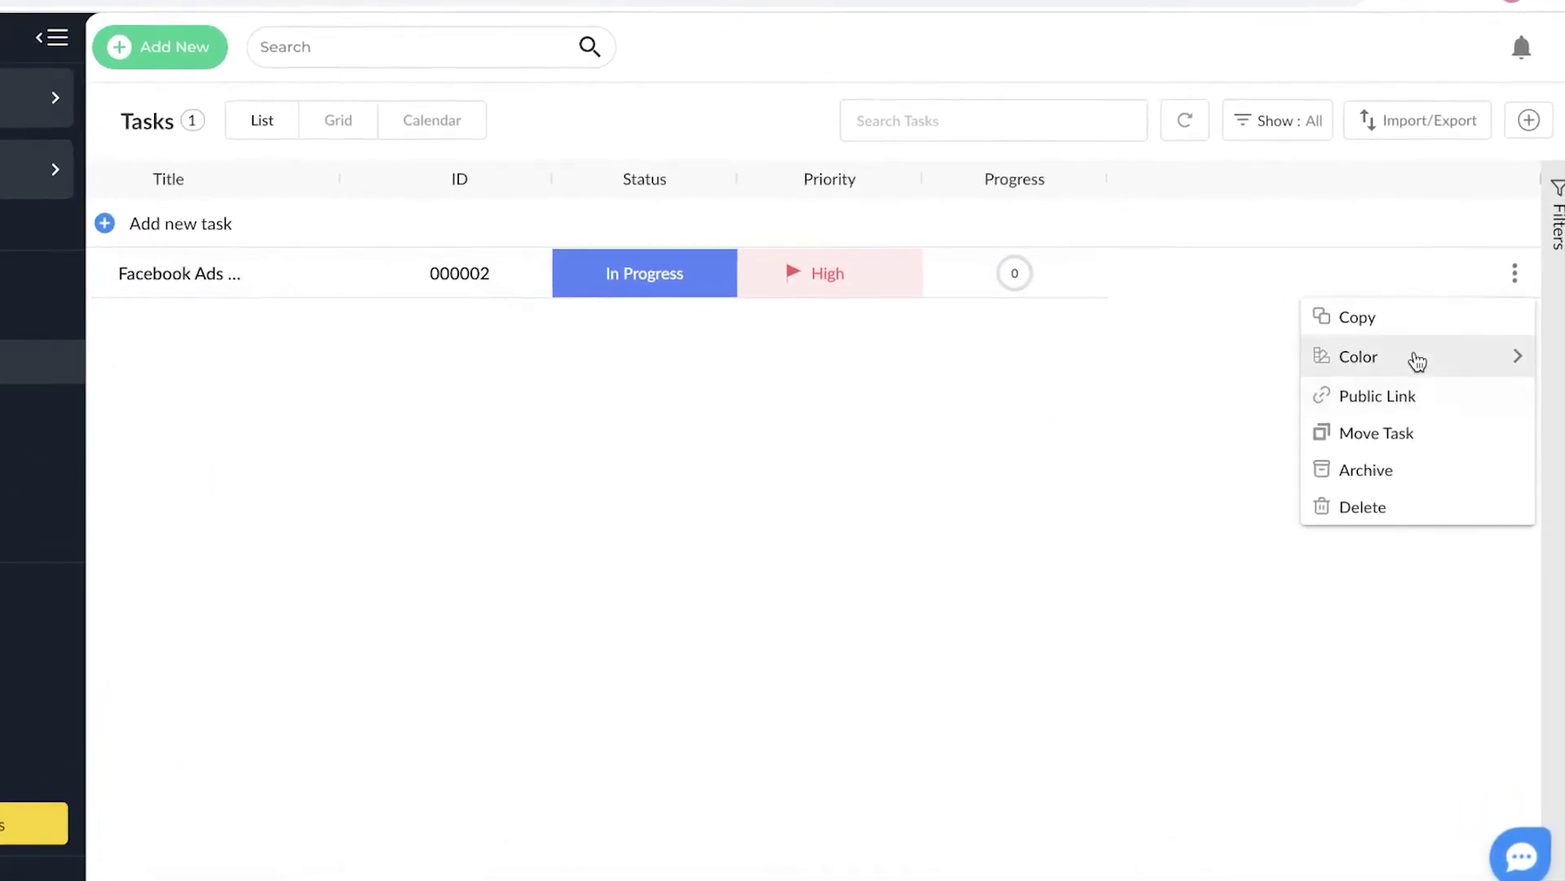
mouse_move(1391, 364)
left_click(1116, 406)
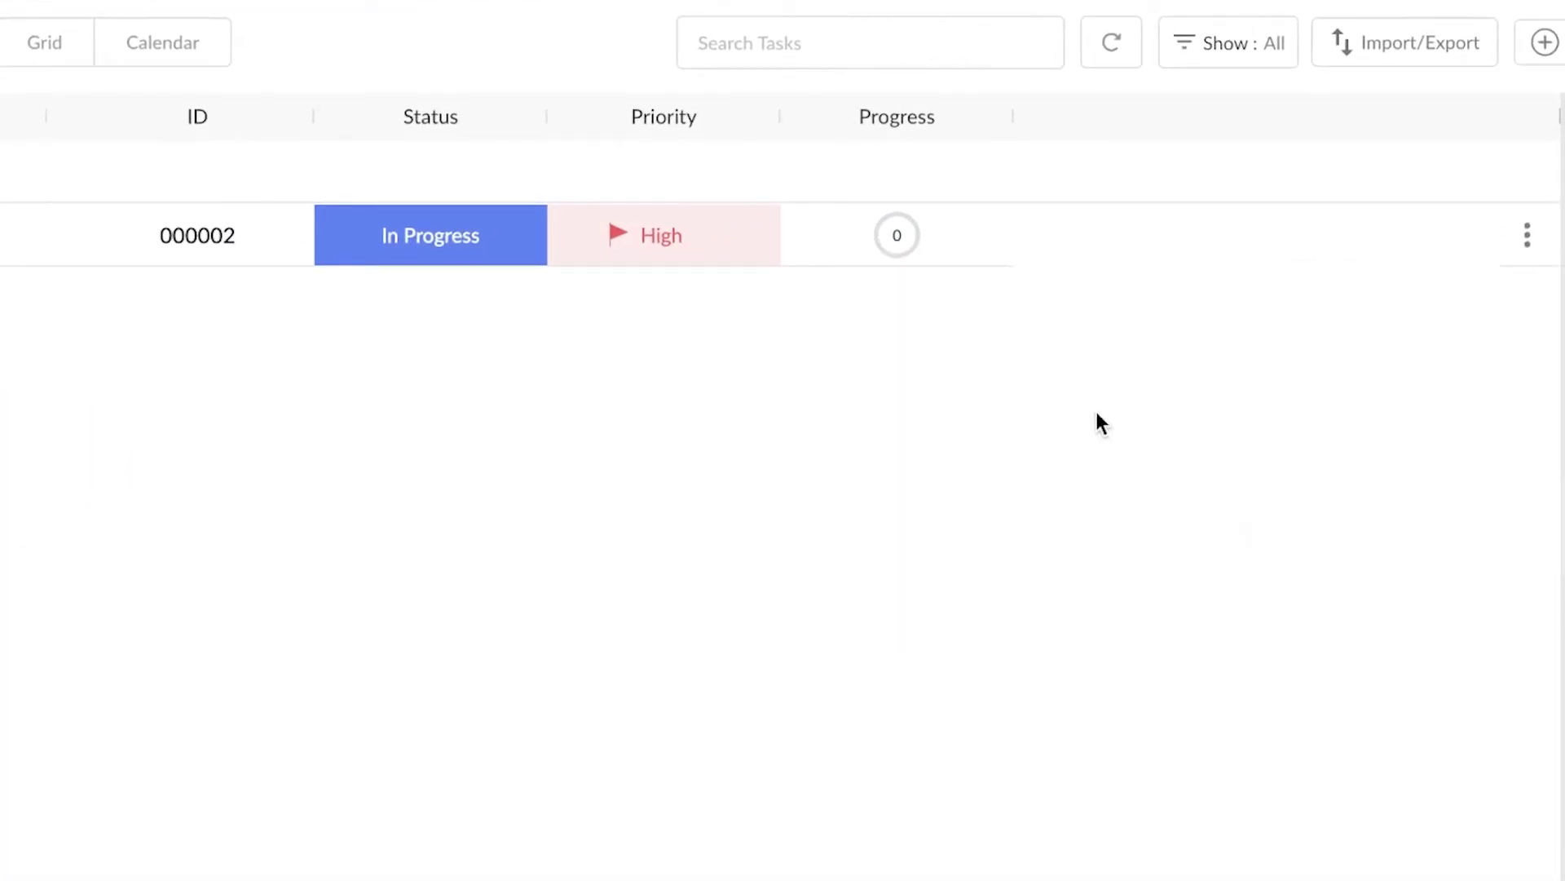
left_click(1527, 236)
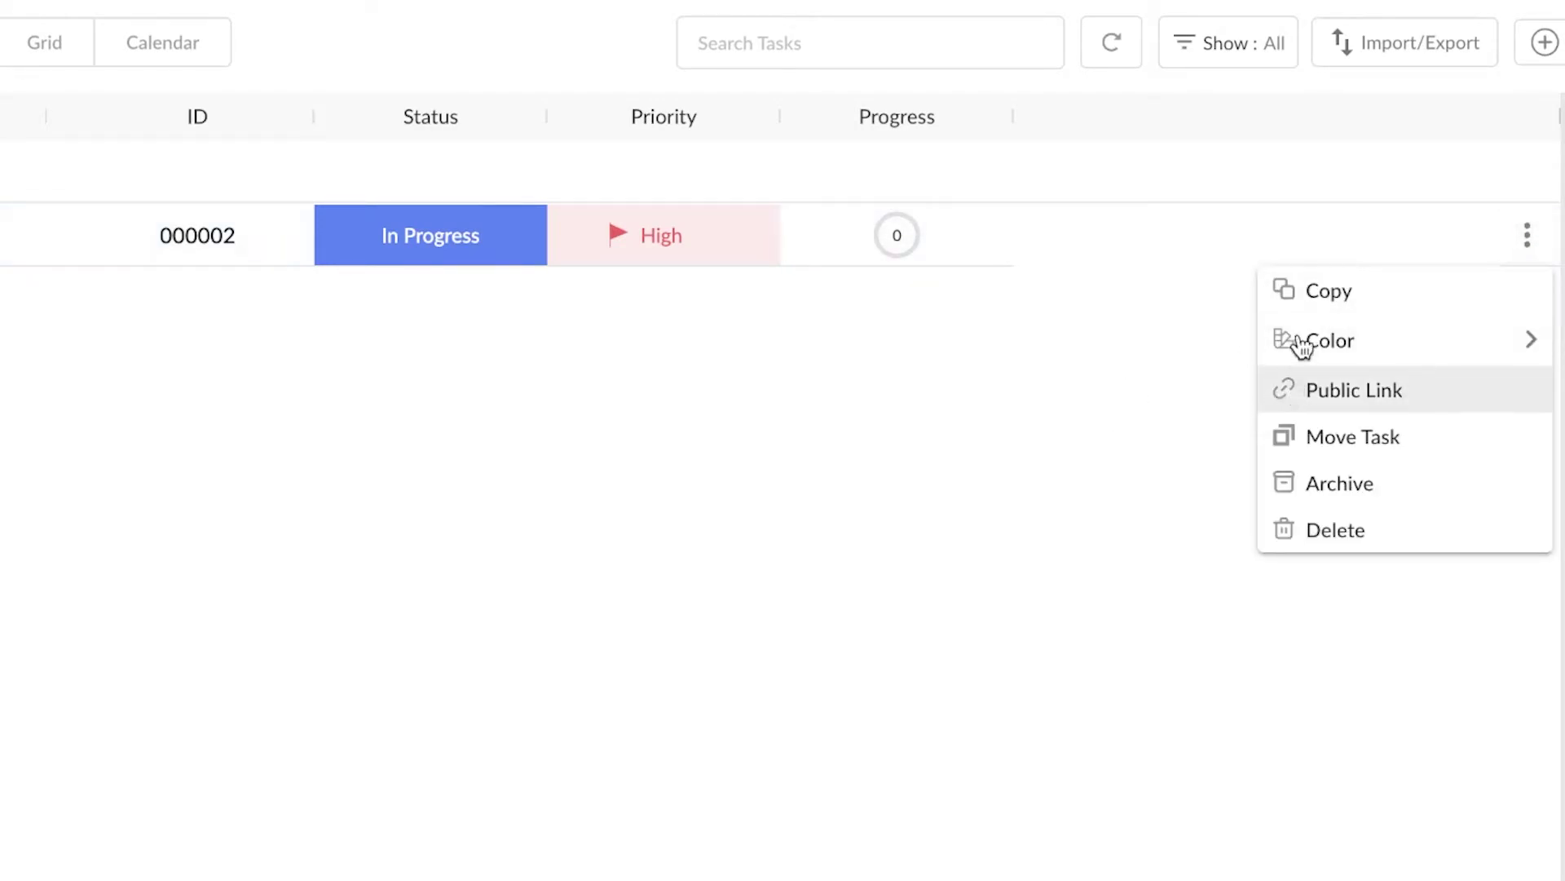
mouse_move(1307, 330)
left_click(1144, 359)
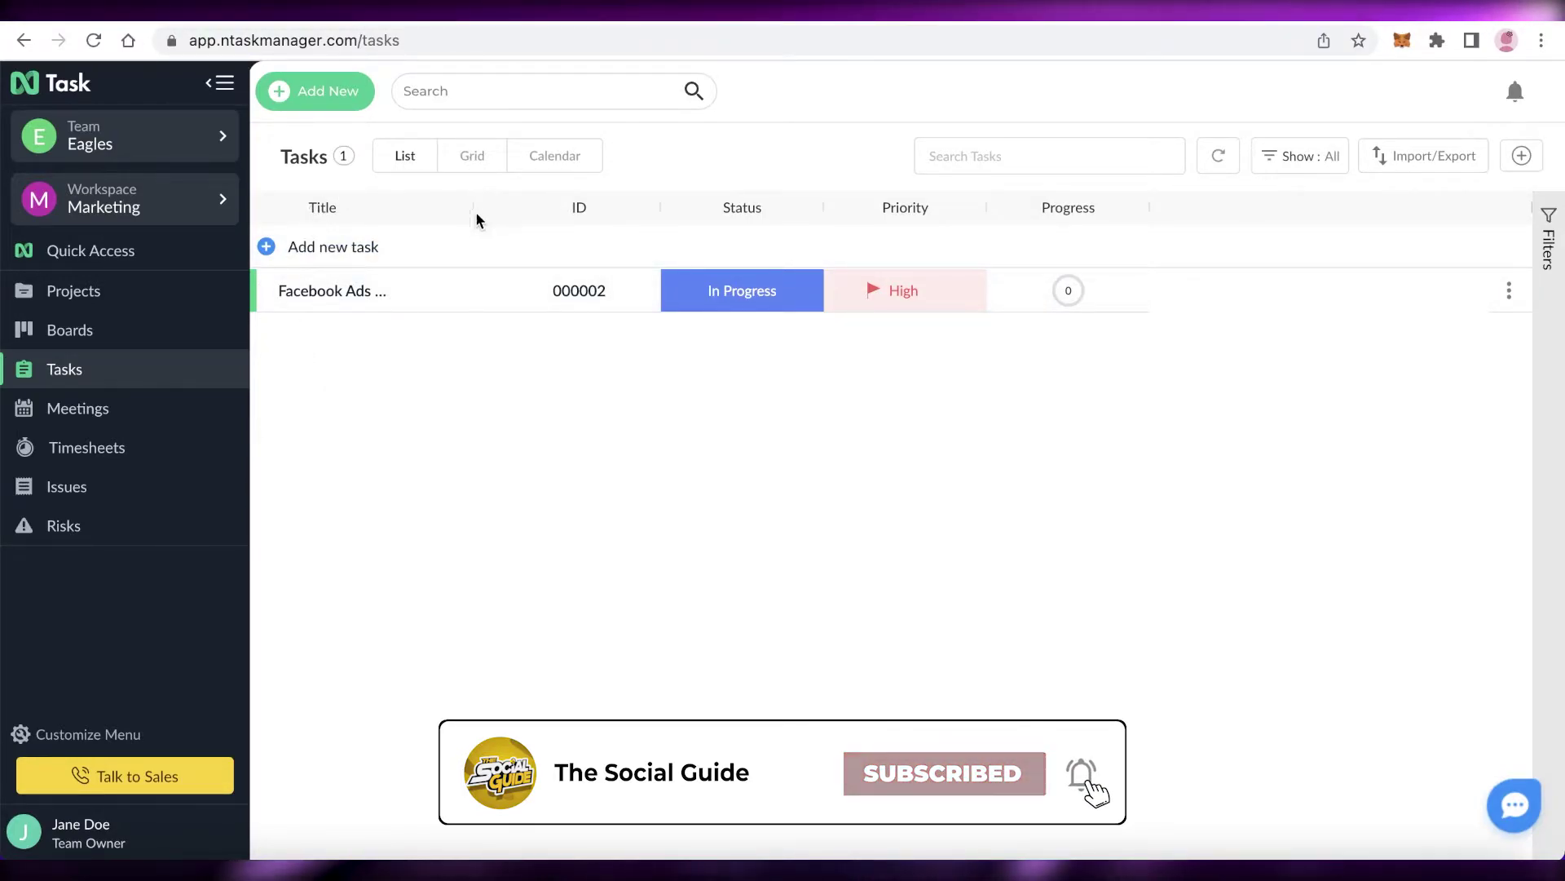
- Quick-add the tasks 'twitter ads', 'contact investor' and 'marketing goals meeting'
left_click(265, 247)
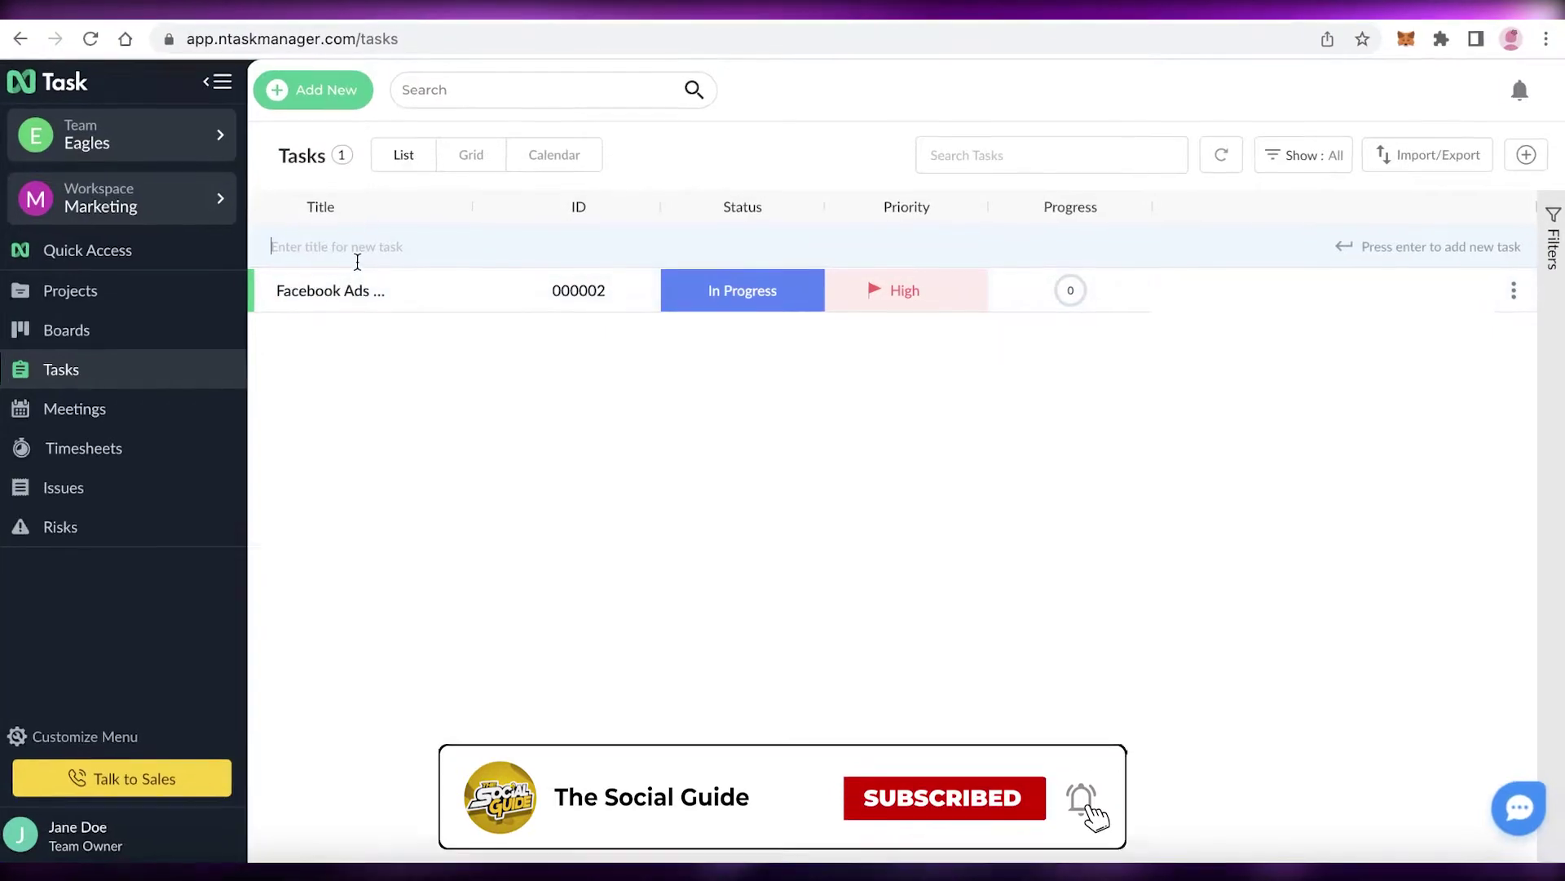
type("twitter ads")
key("Return")
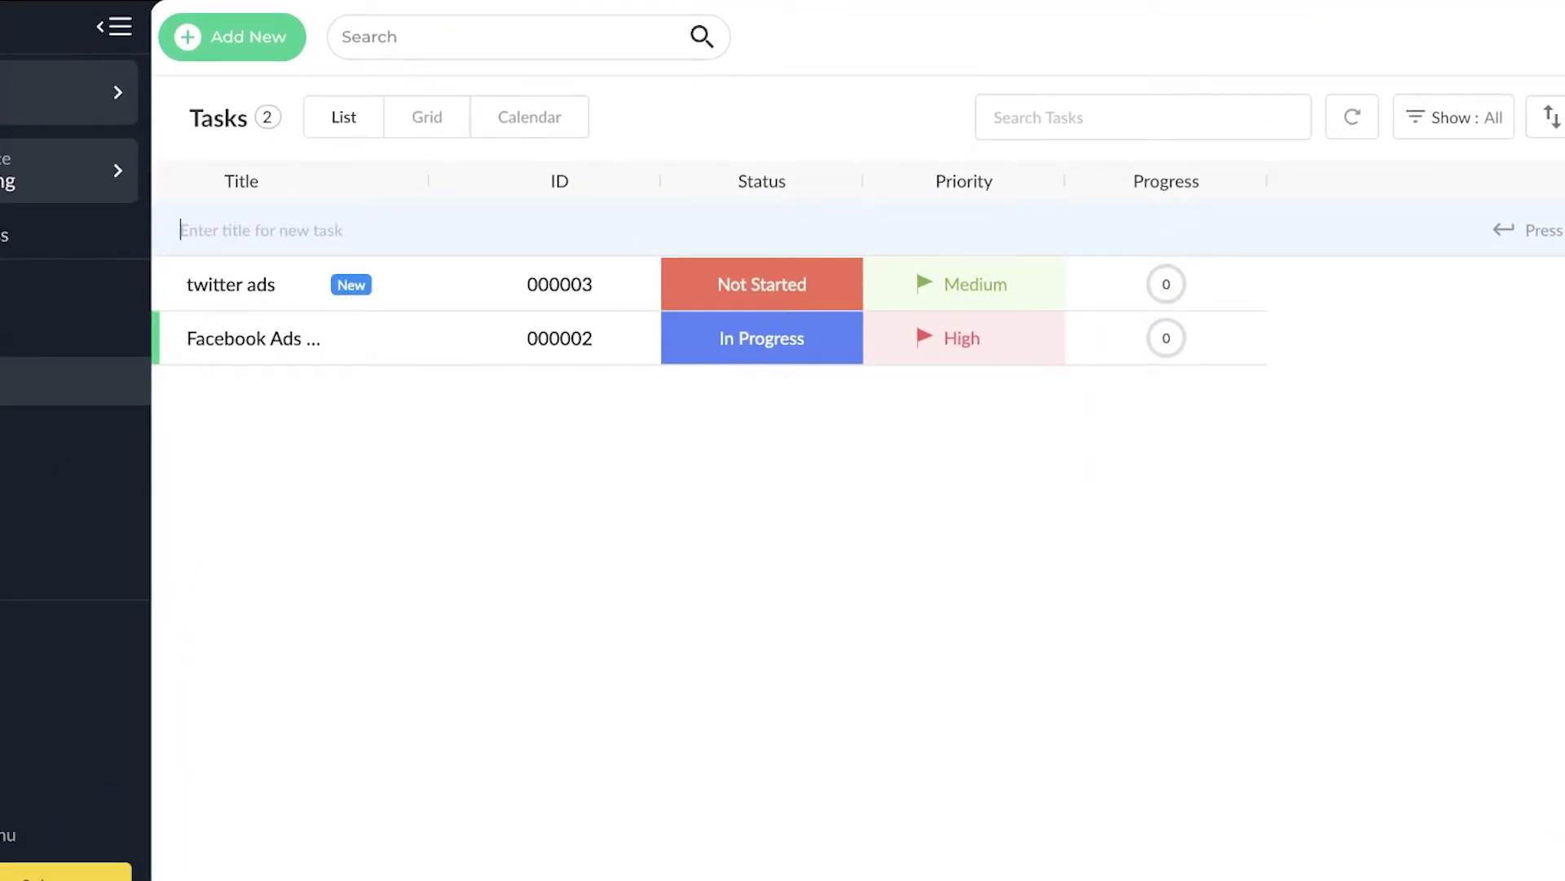
type("contac")
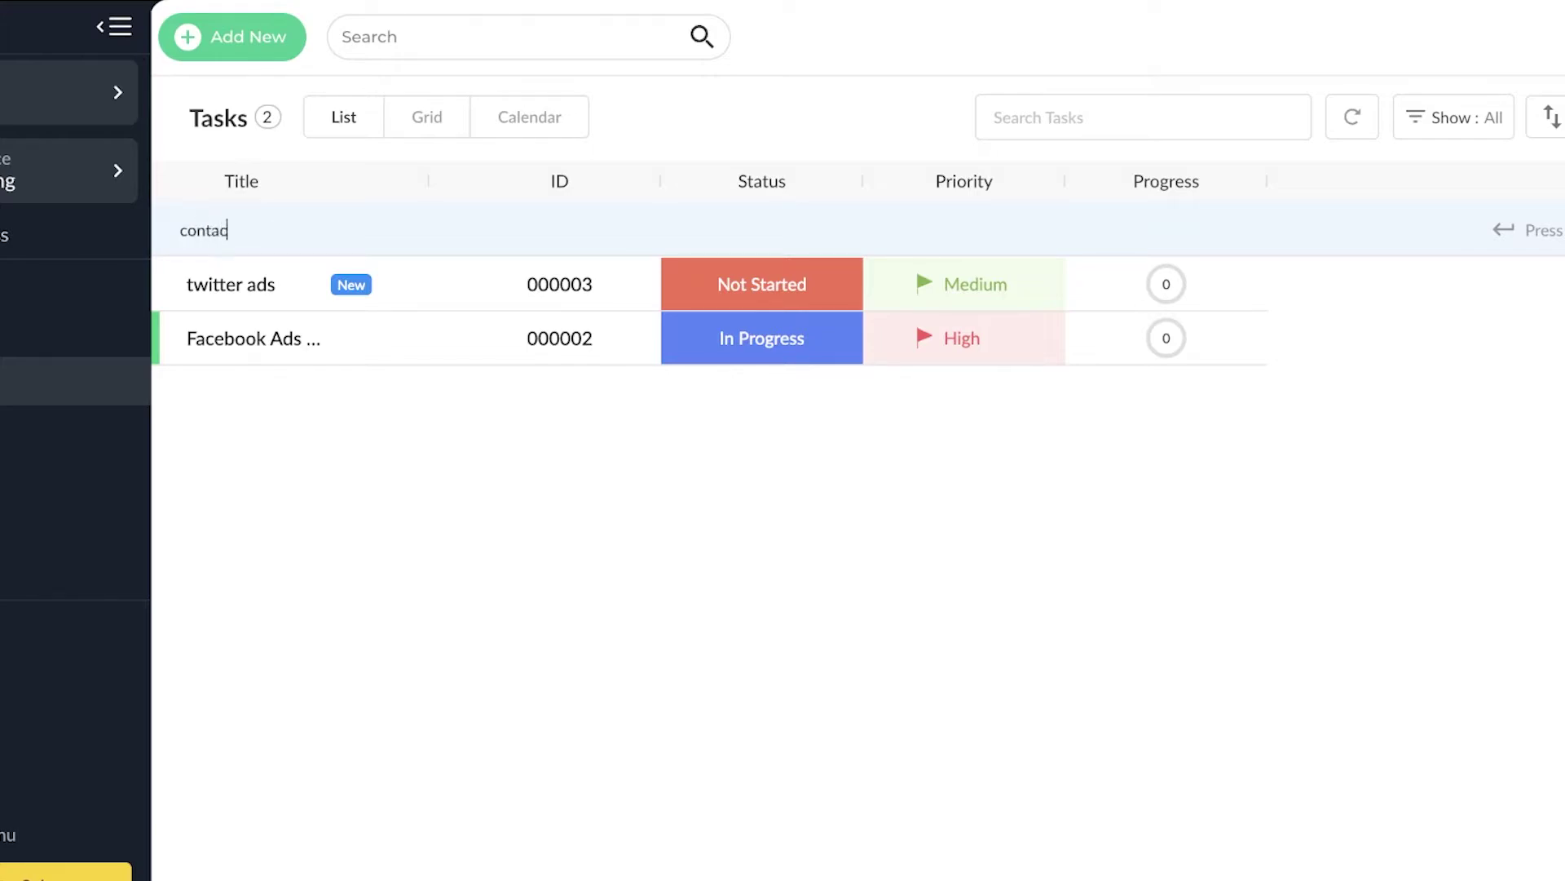
type("t investor")
key("Return")
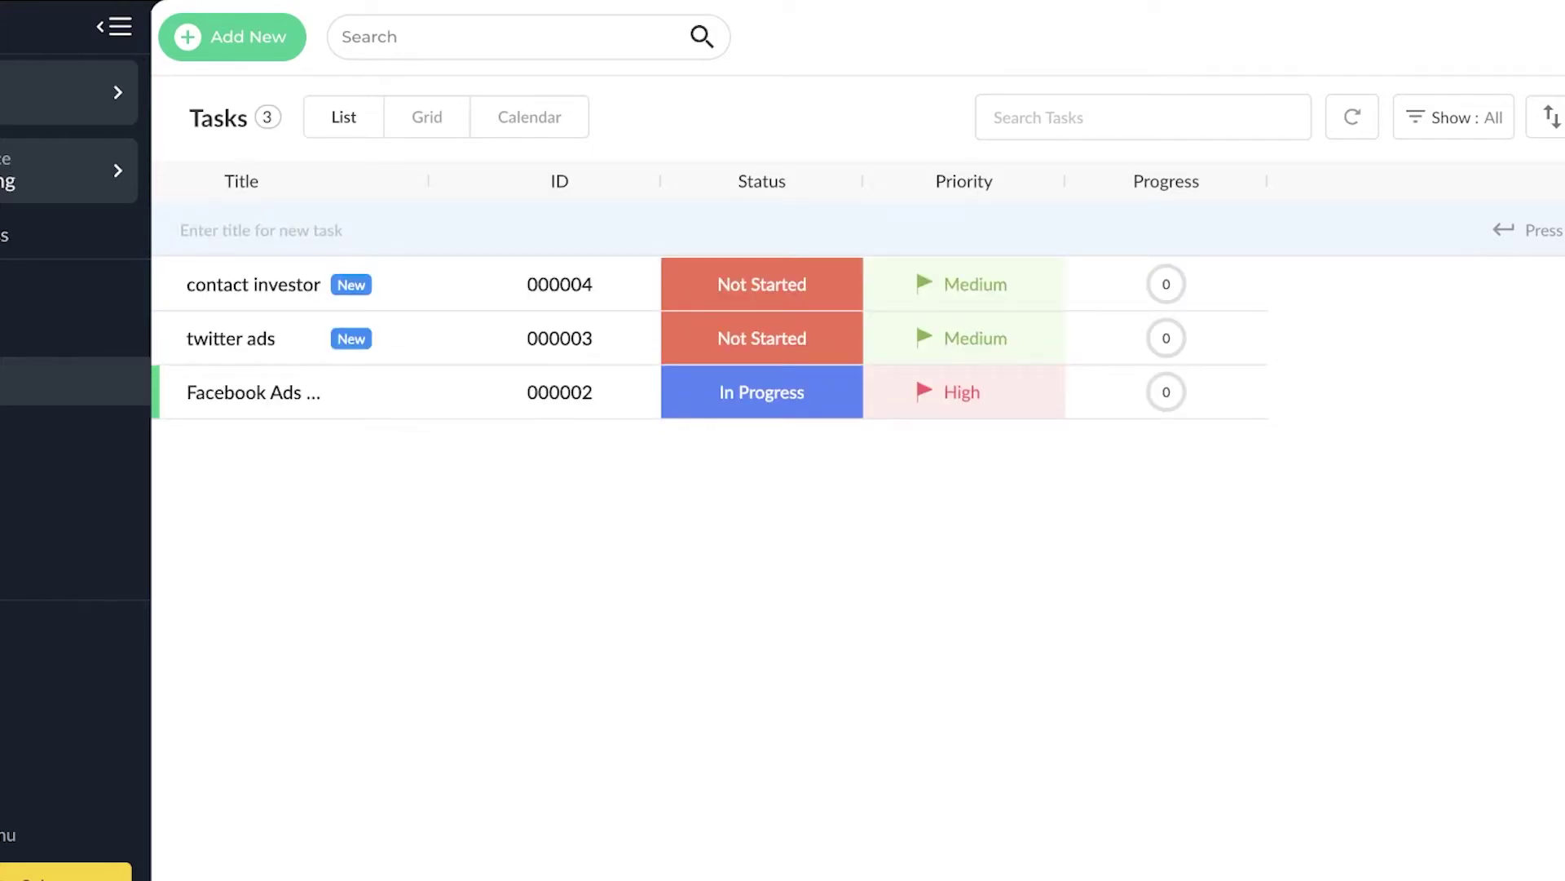
type("marketing")
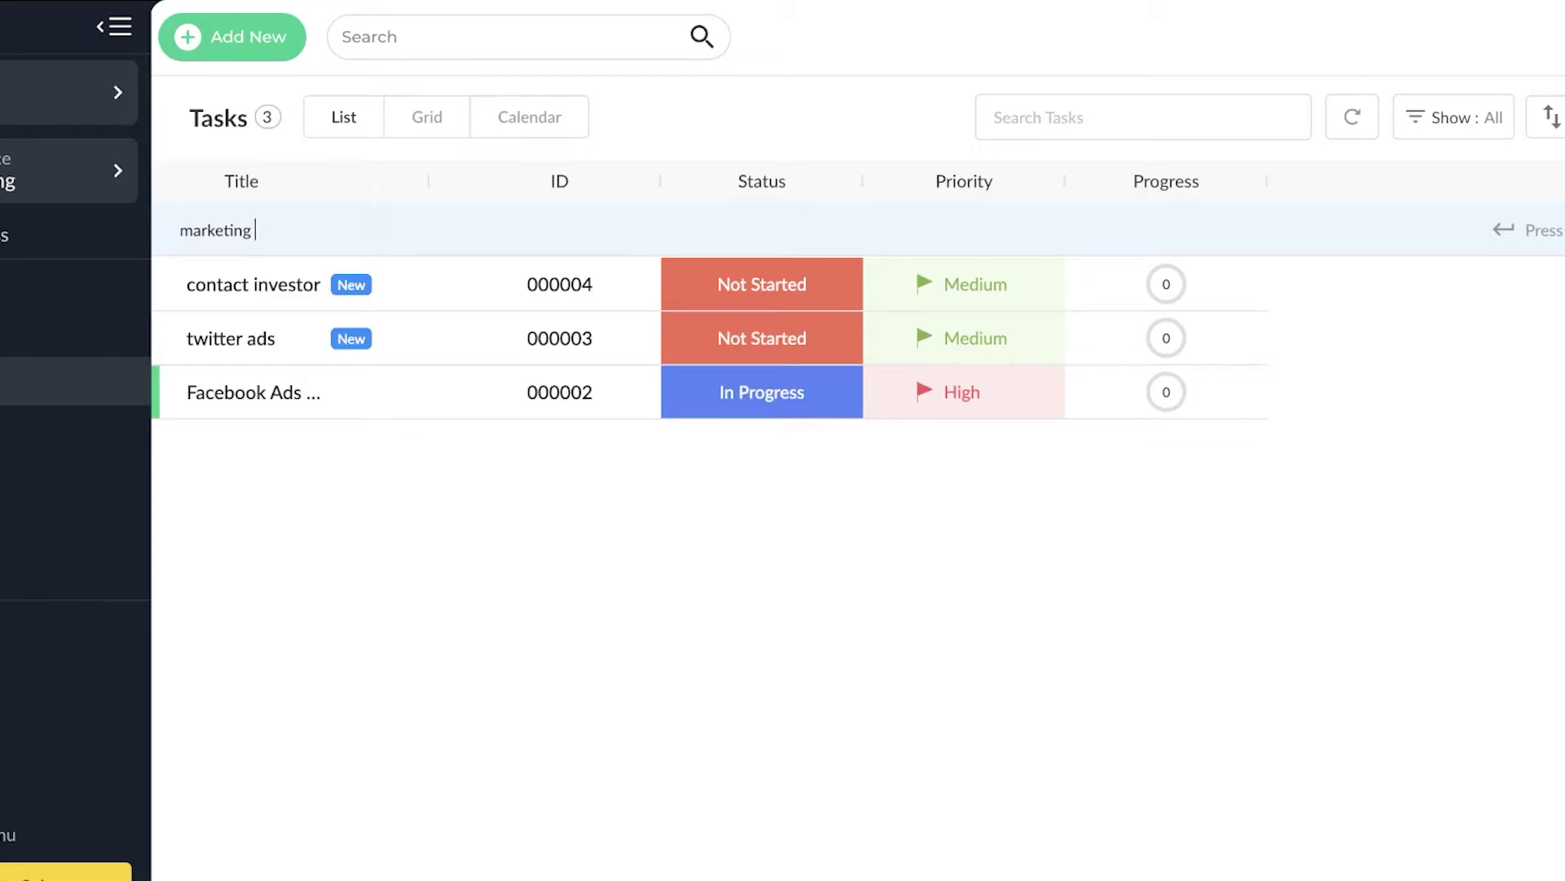
type(" goals meeting")
key("Return")
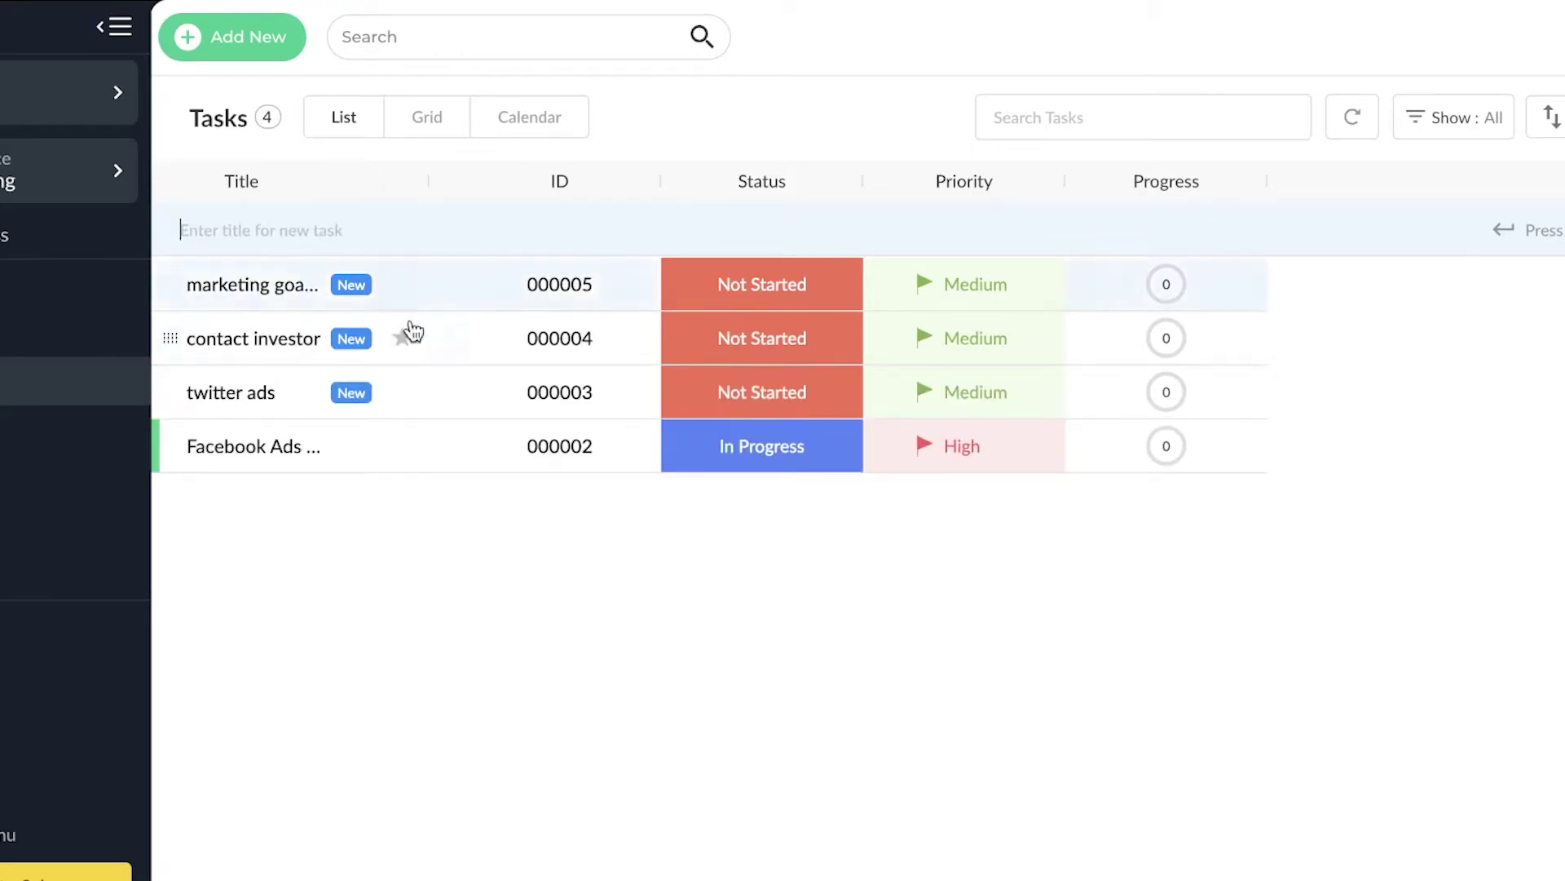
left_click(1561, 281)
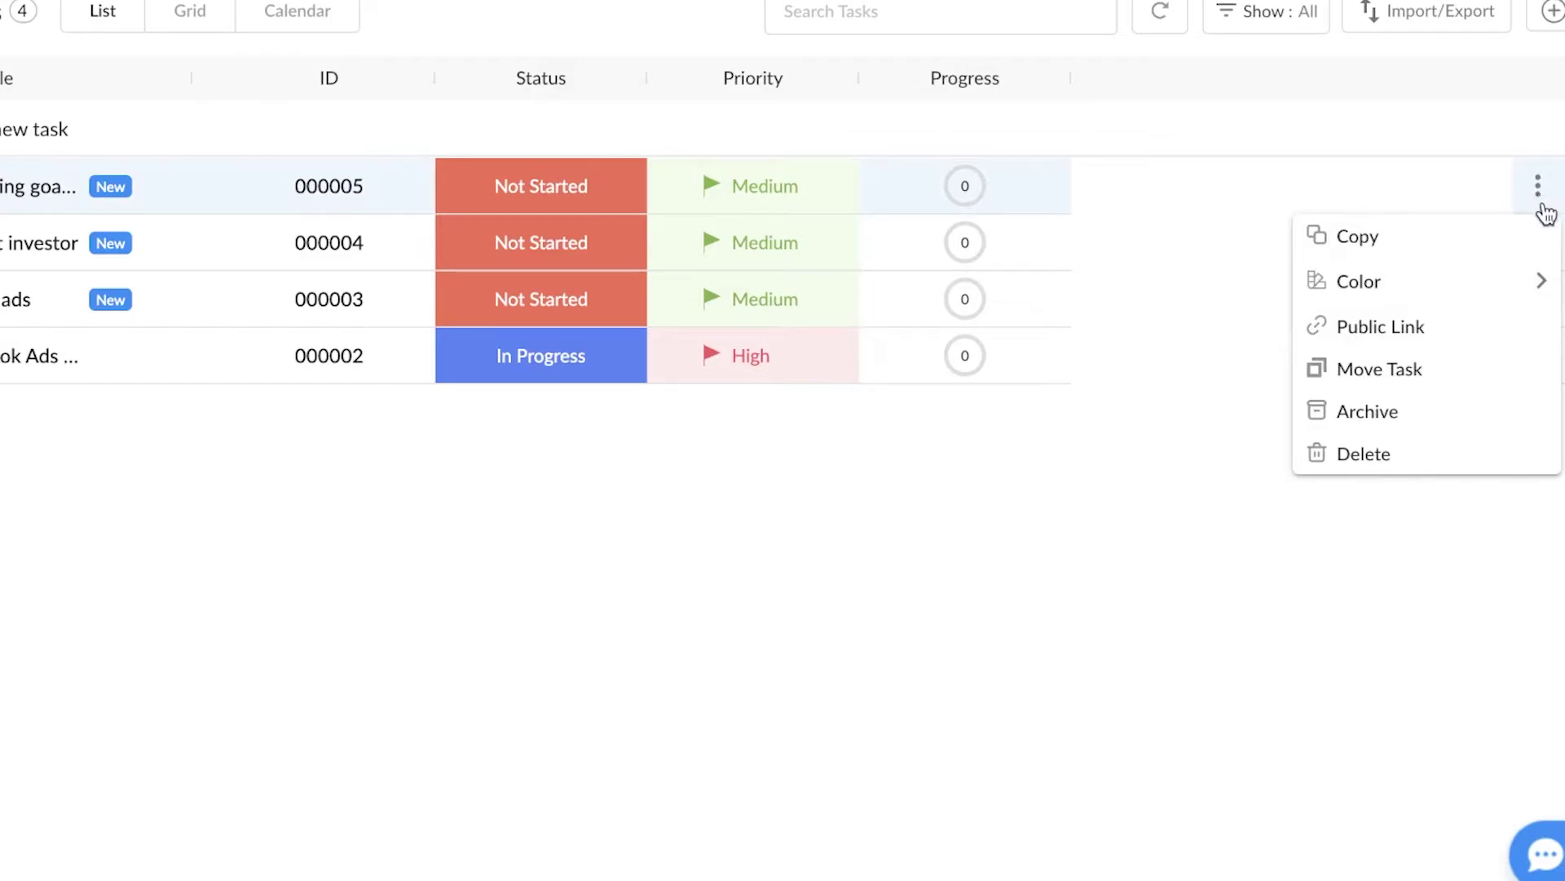
left_click(852, 640)
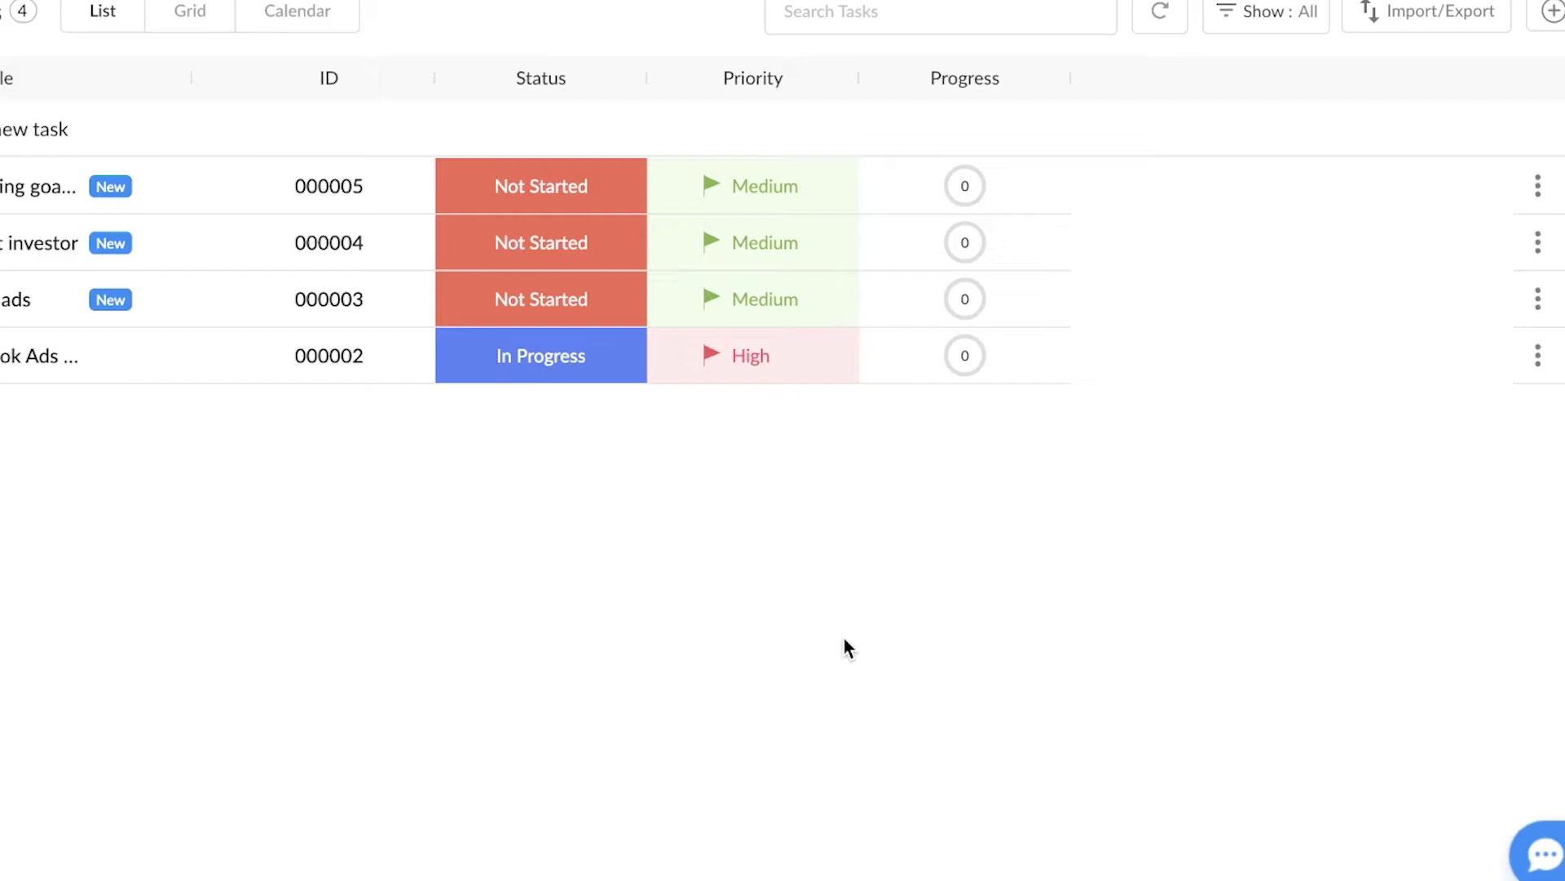
left_click(279, 194)
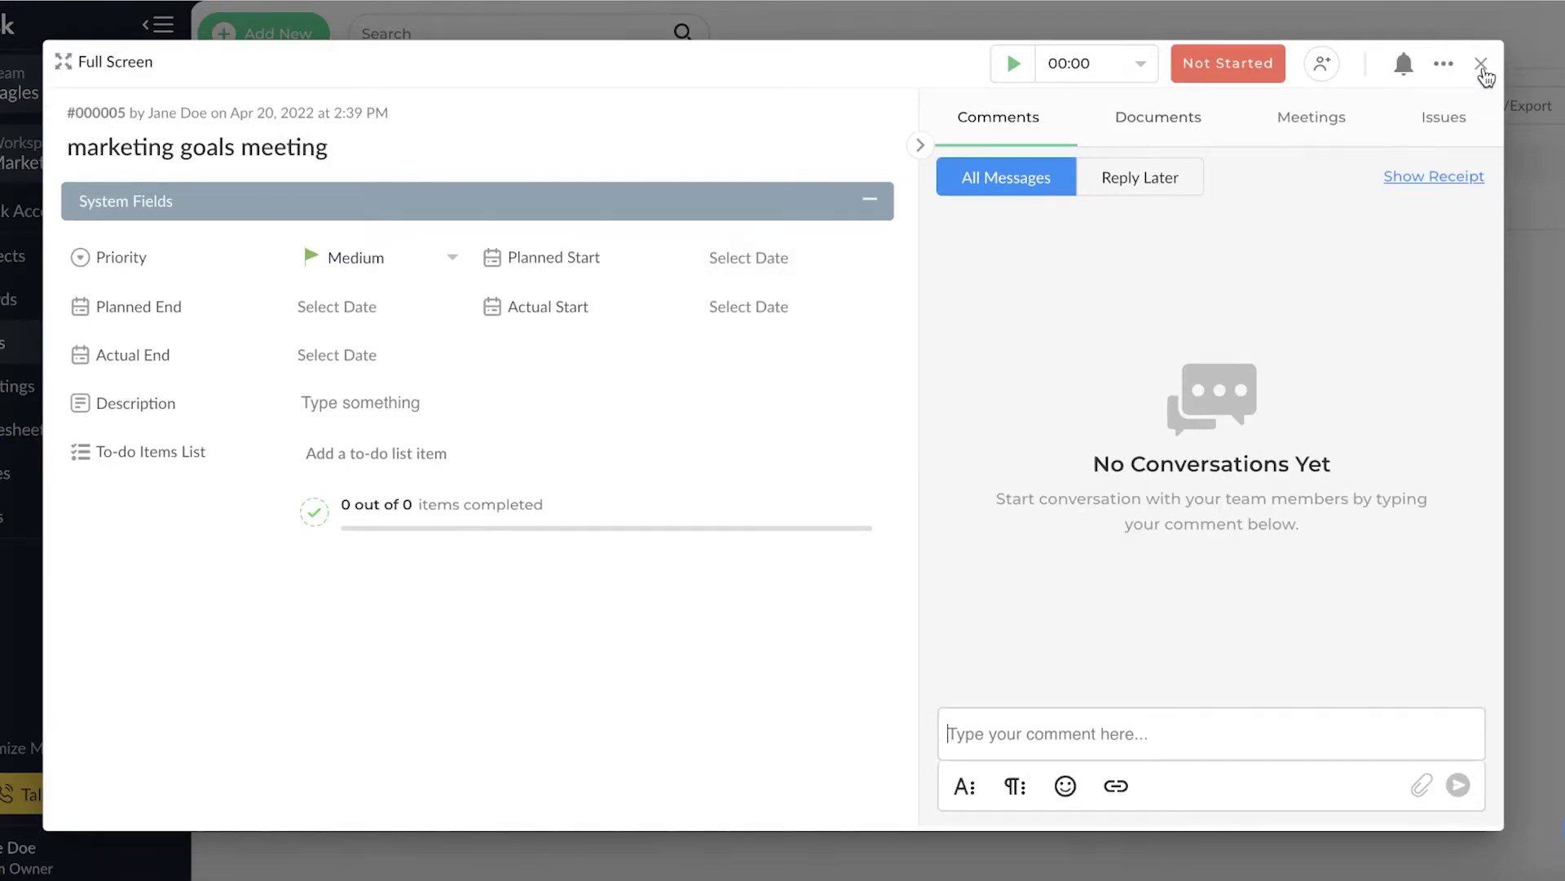
left_click(1482, 65)
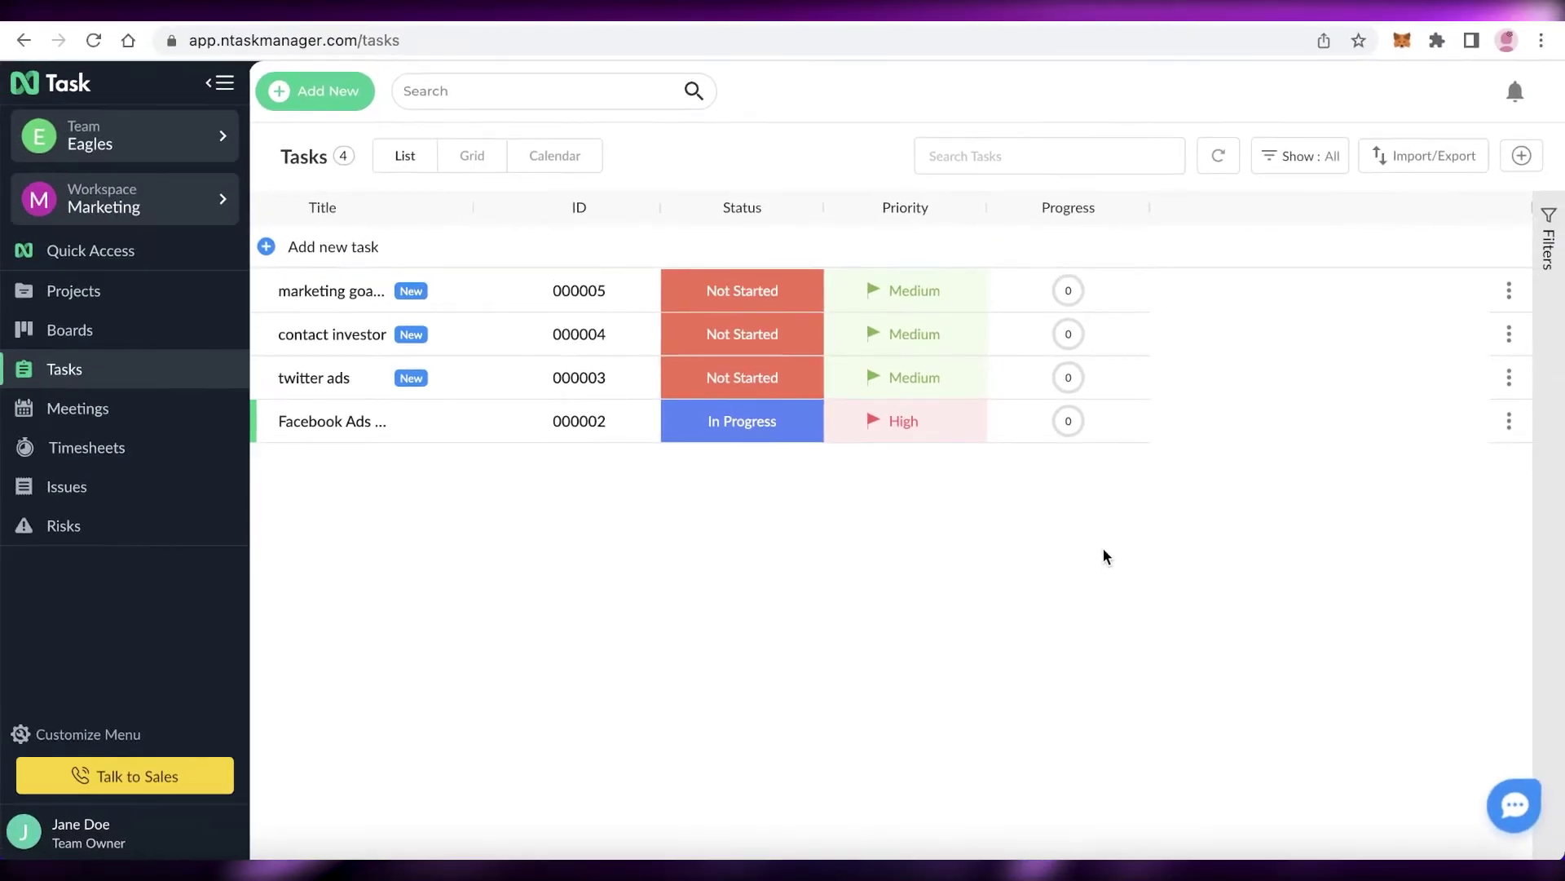
- Go to the Meetings page and open the Add New dropdown of Task, Meeting and Issue
left_click(117, 394)
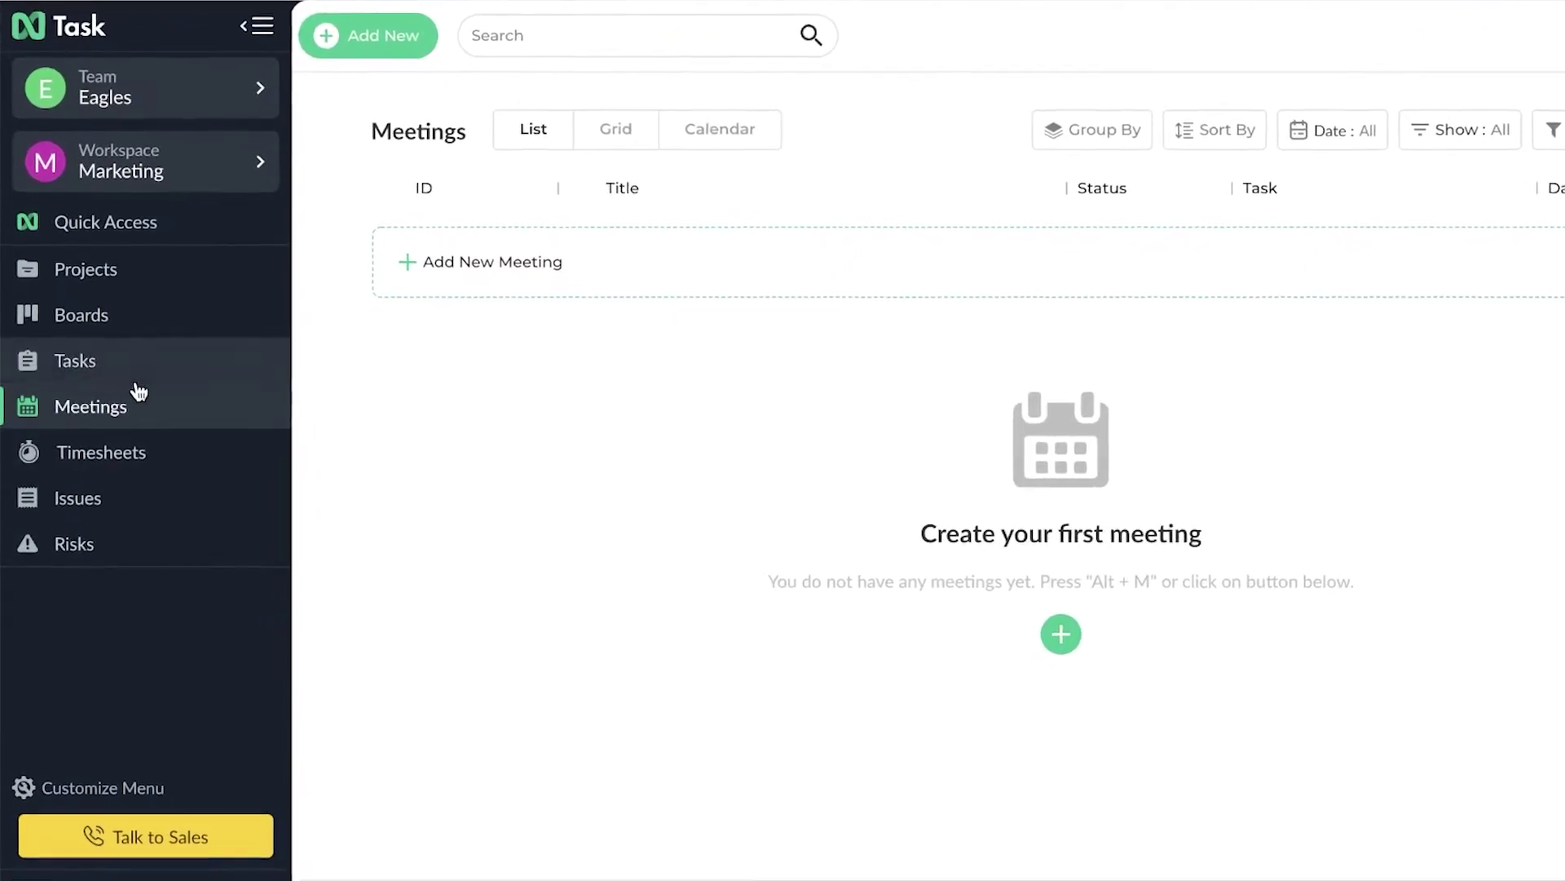
left_click(153, 354)
left_click(153, 410)
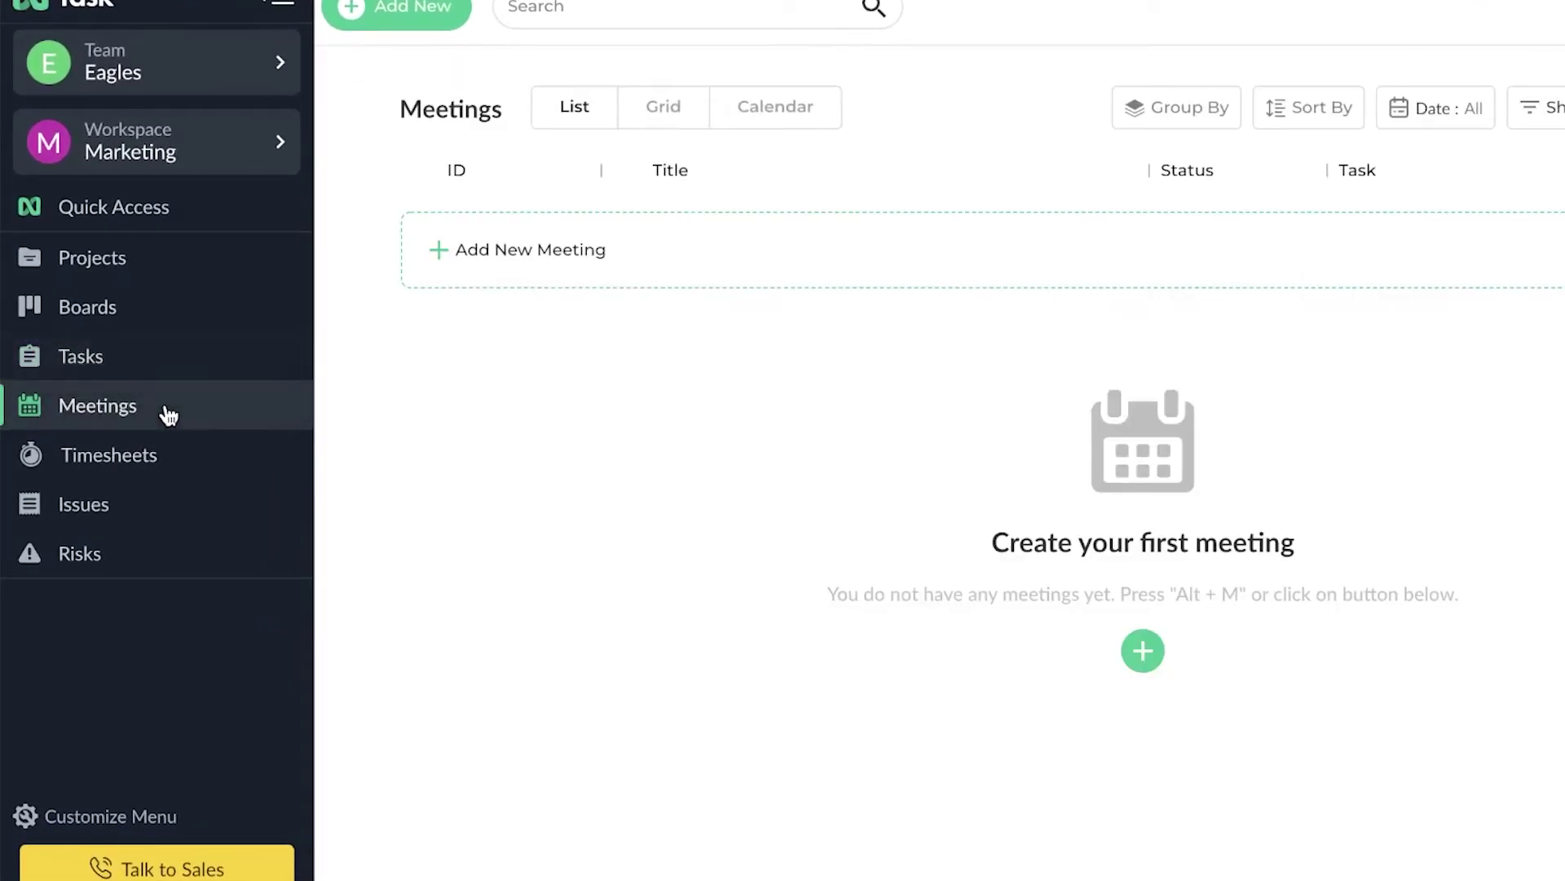
left_click(730, 269)
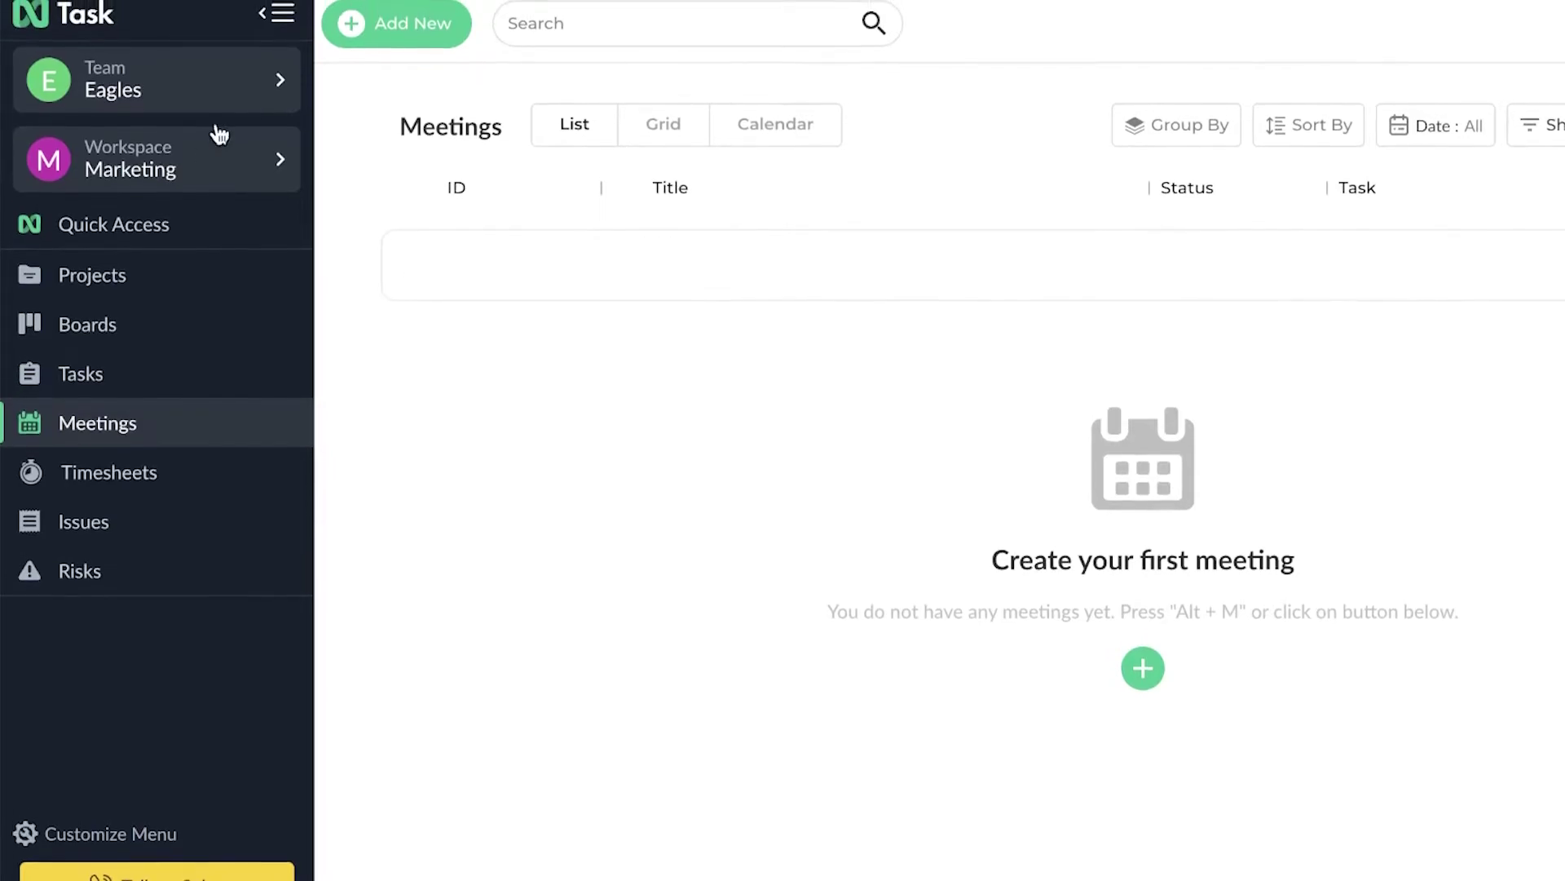
left_click(361, 18)
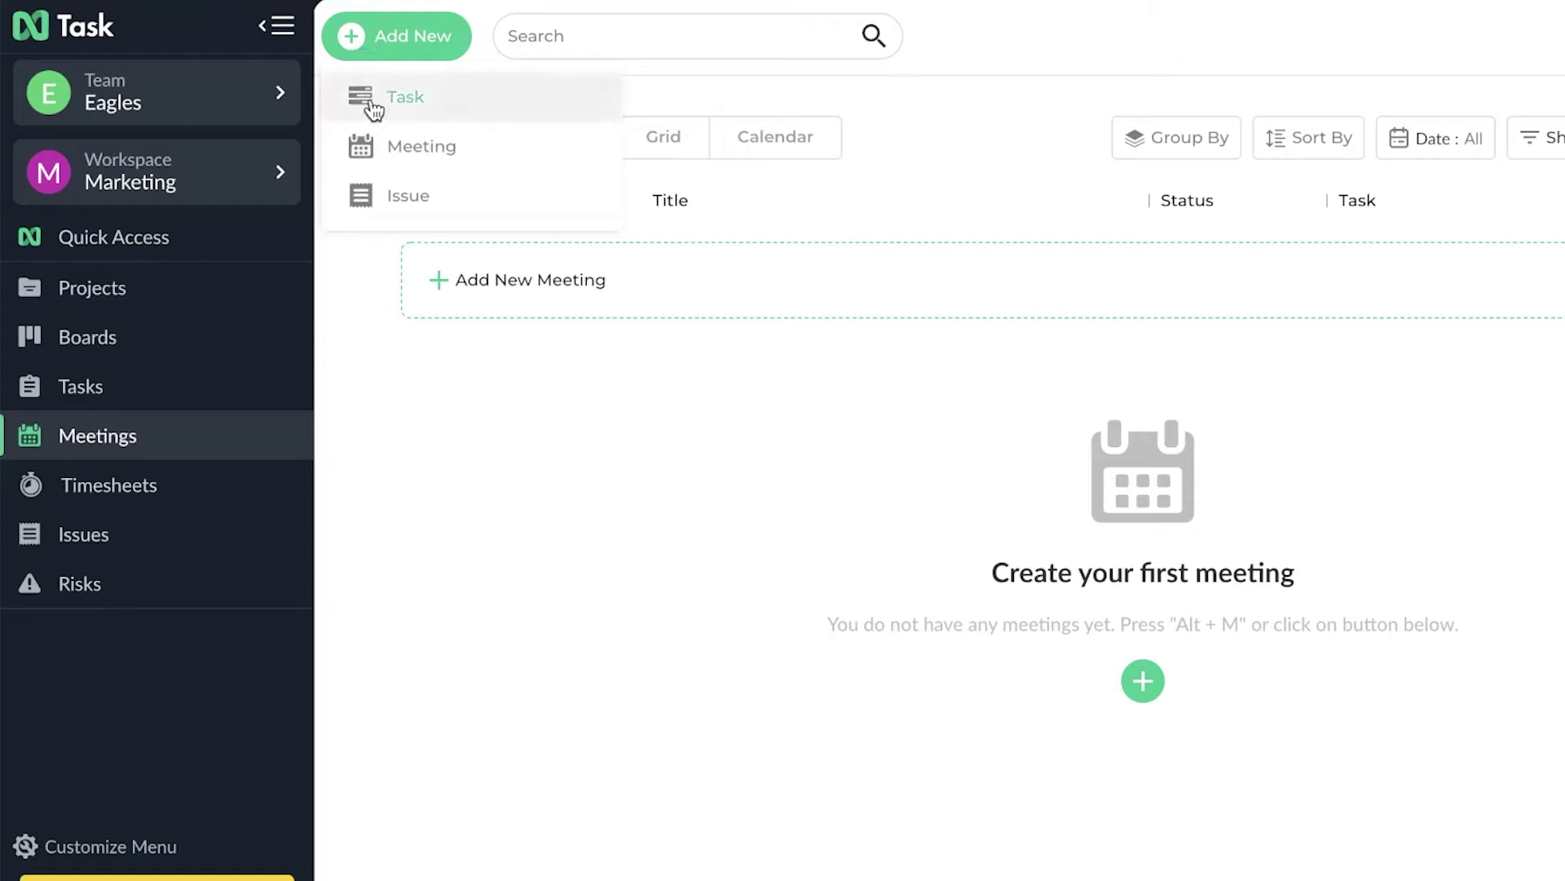
- Begin a new meeting titled 'Marketing Plan Overview for April' dated April 22, 2022
left_click(379, 145)
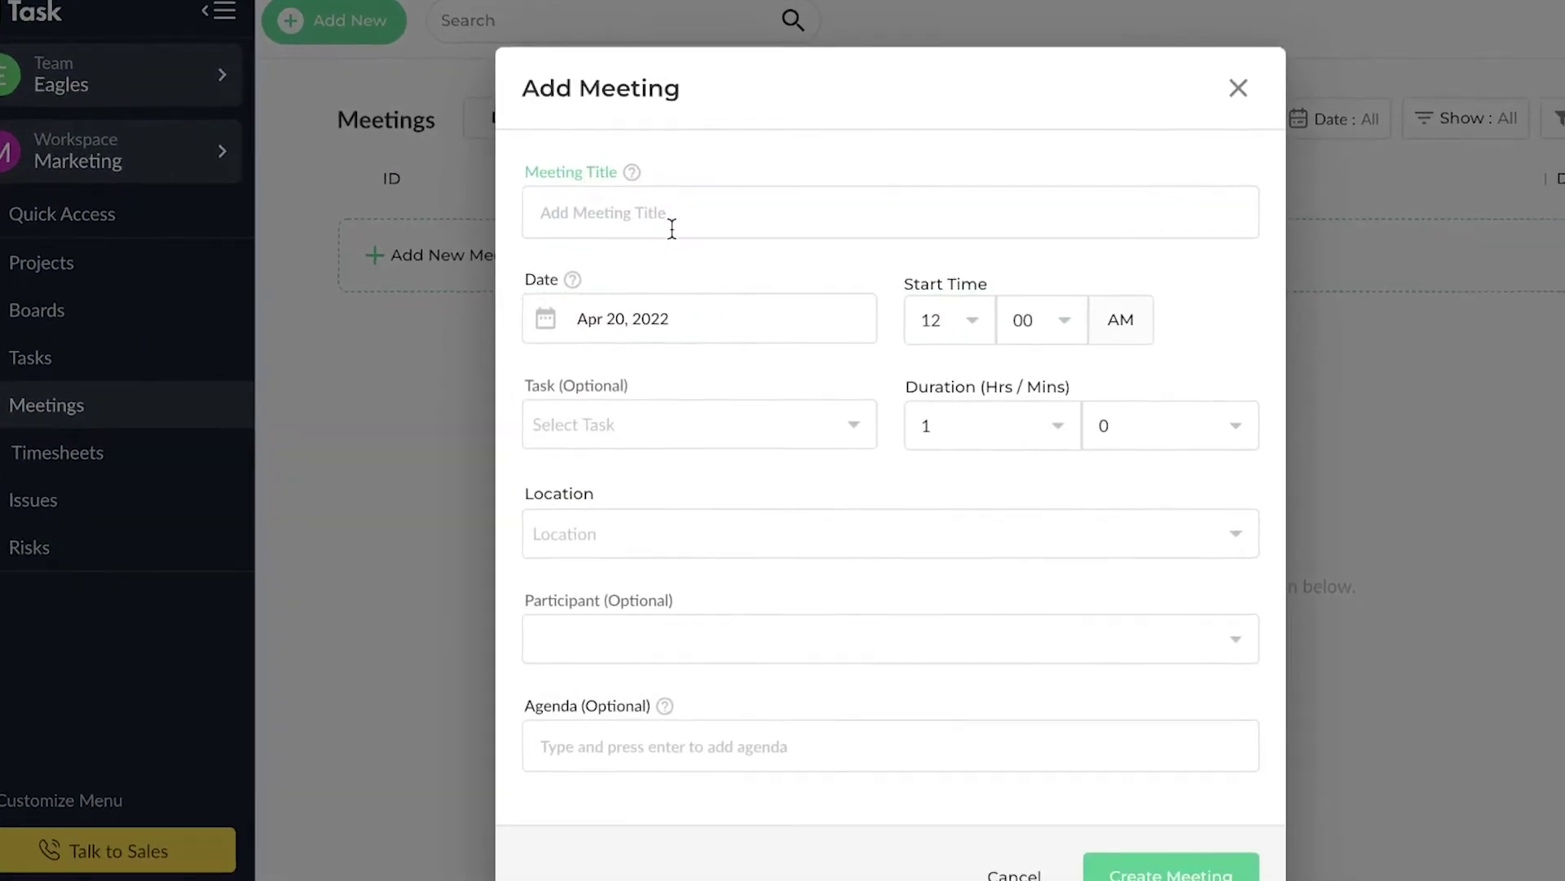
type("W")
key("BackSpace")
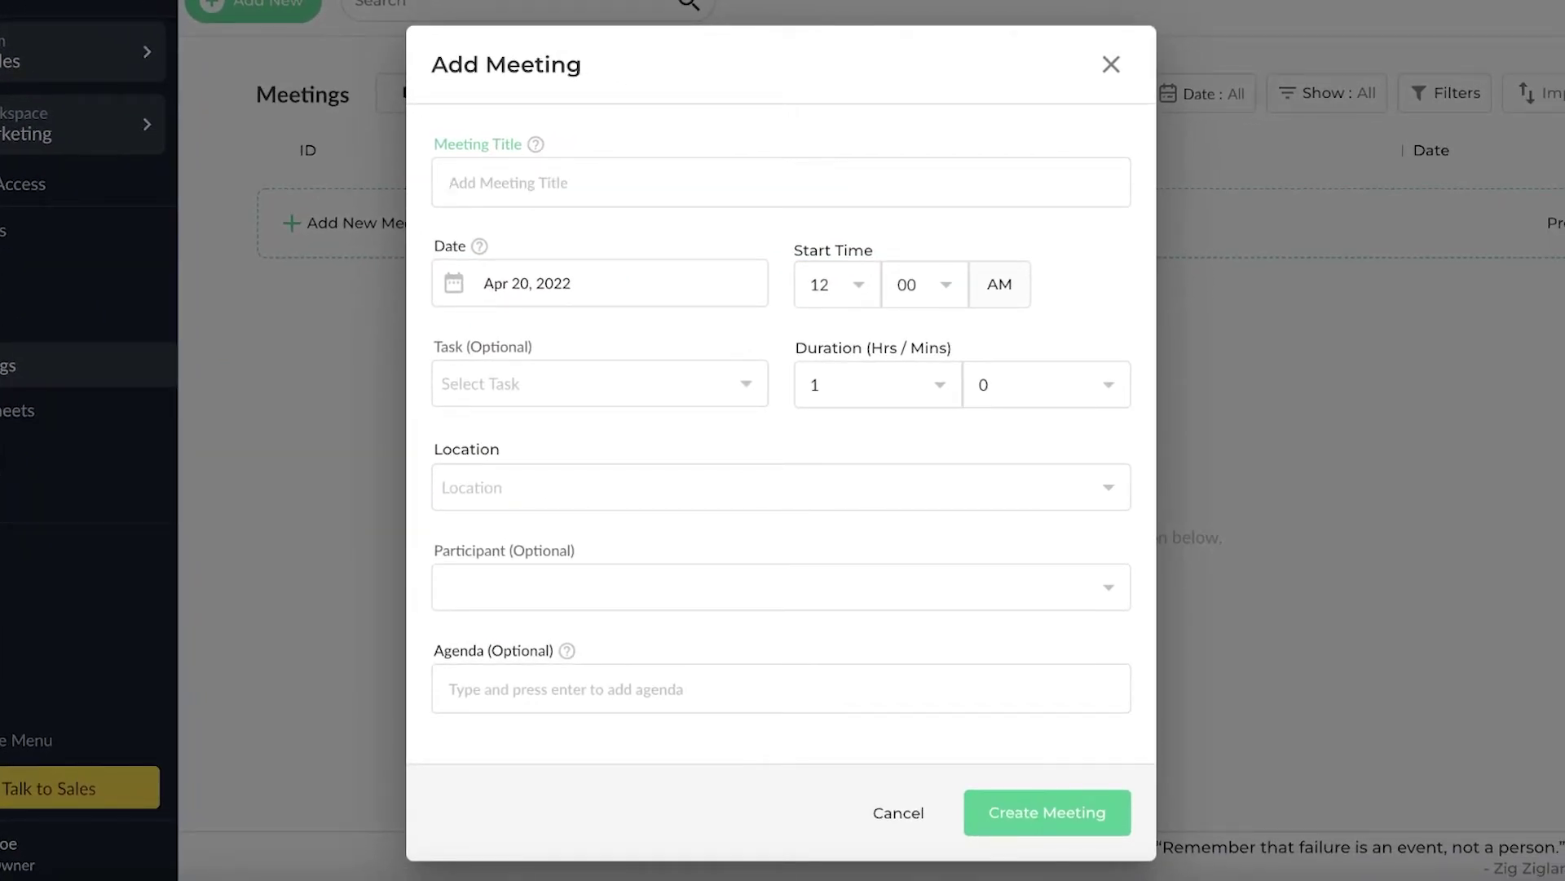
type("Marketing Plan Overview for April")
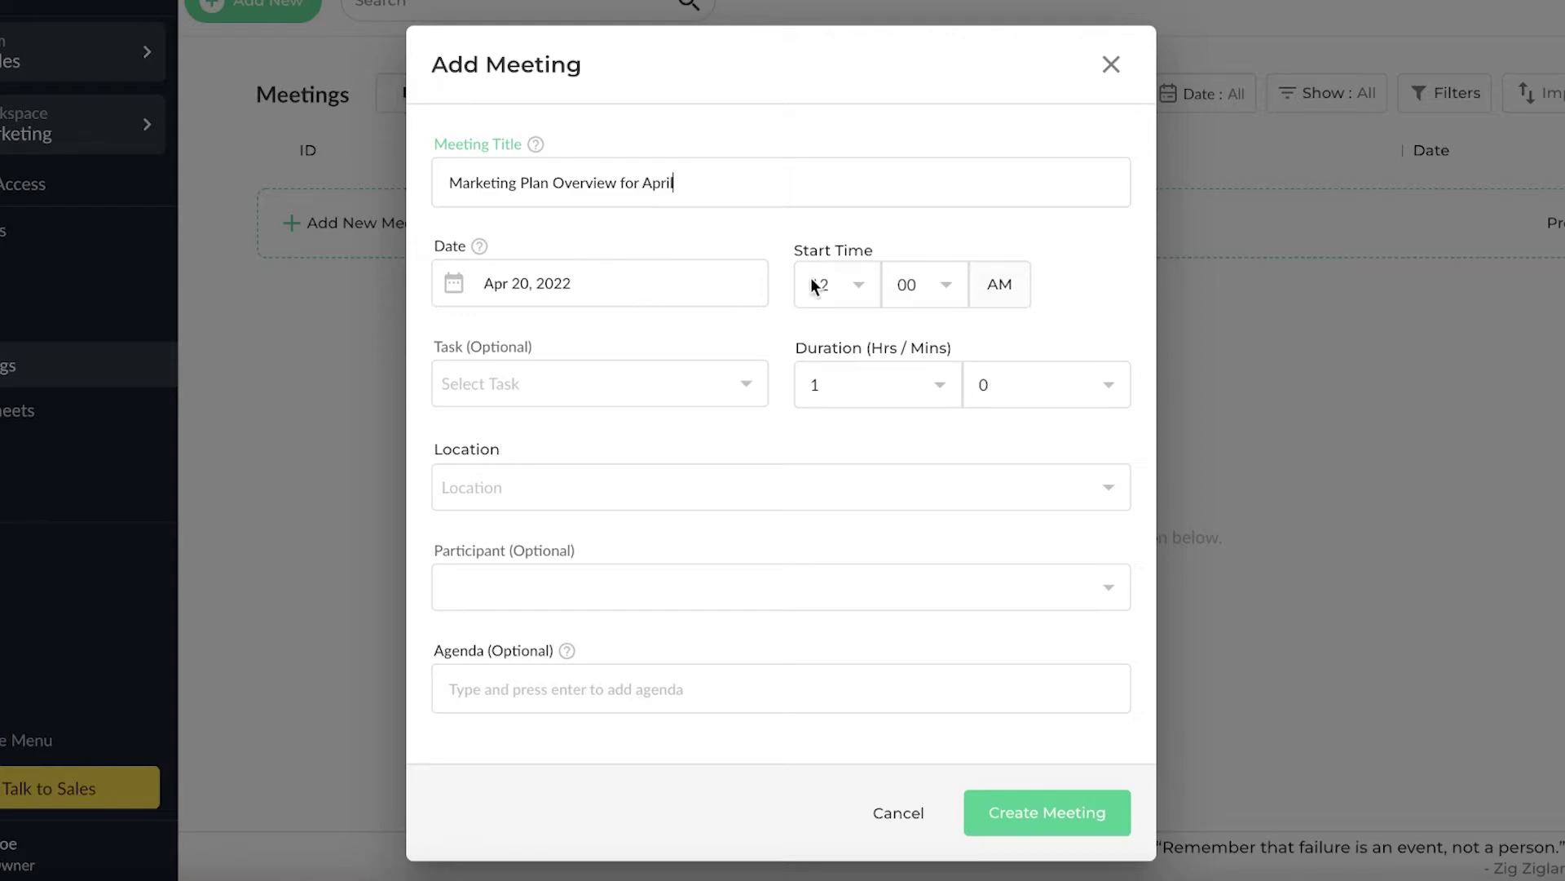
left_click(606, 292)
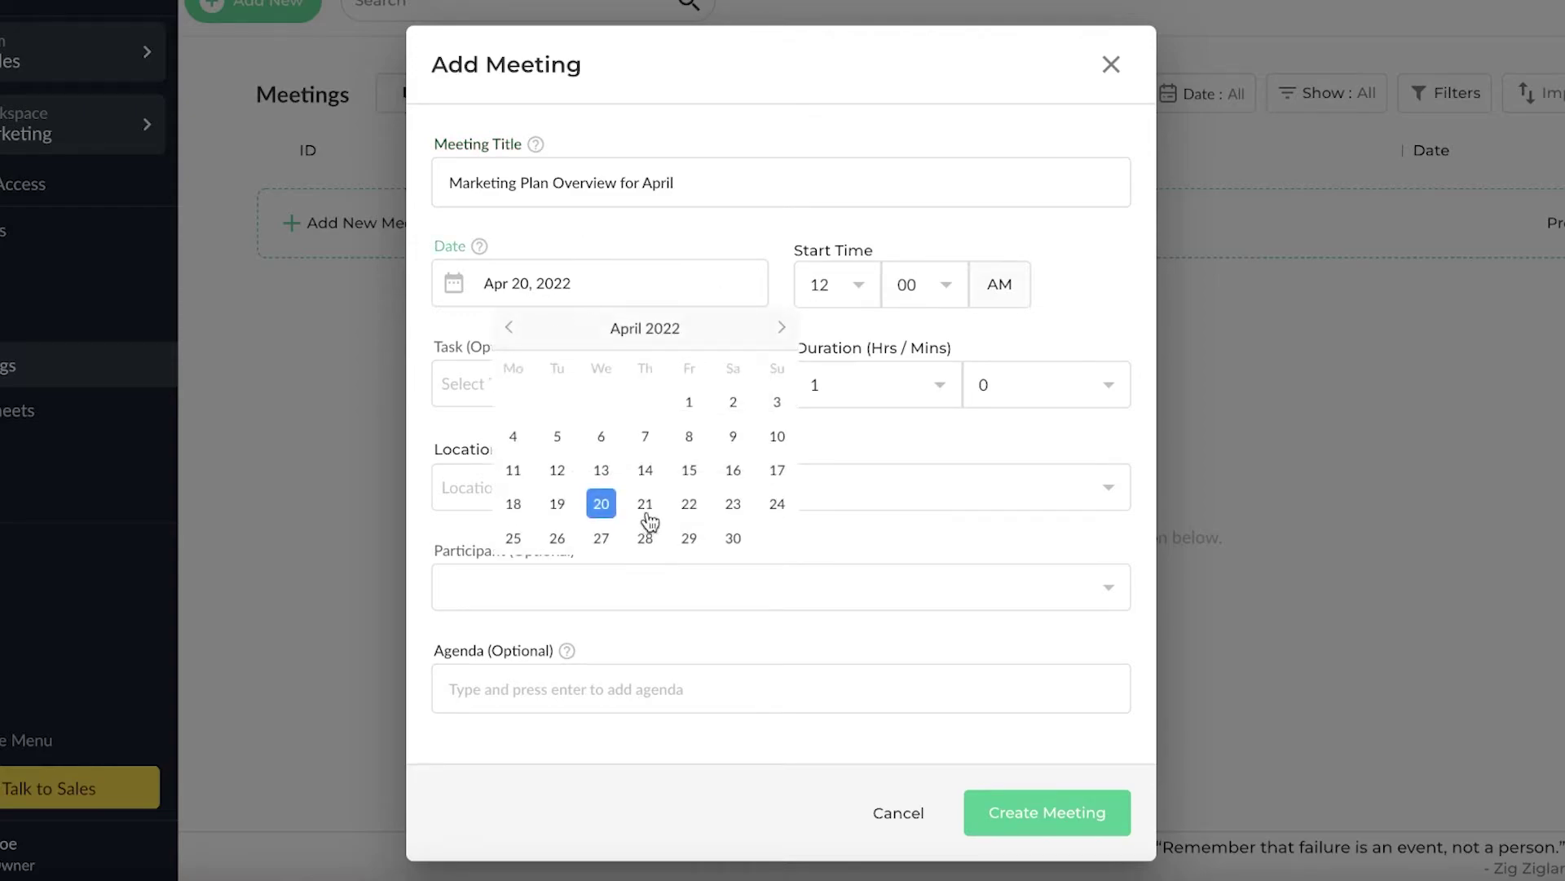
left_click(689, 503)
left_click(974, 411)
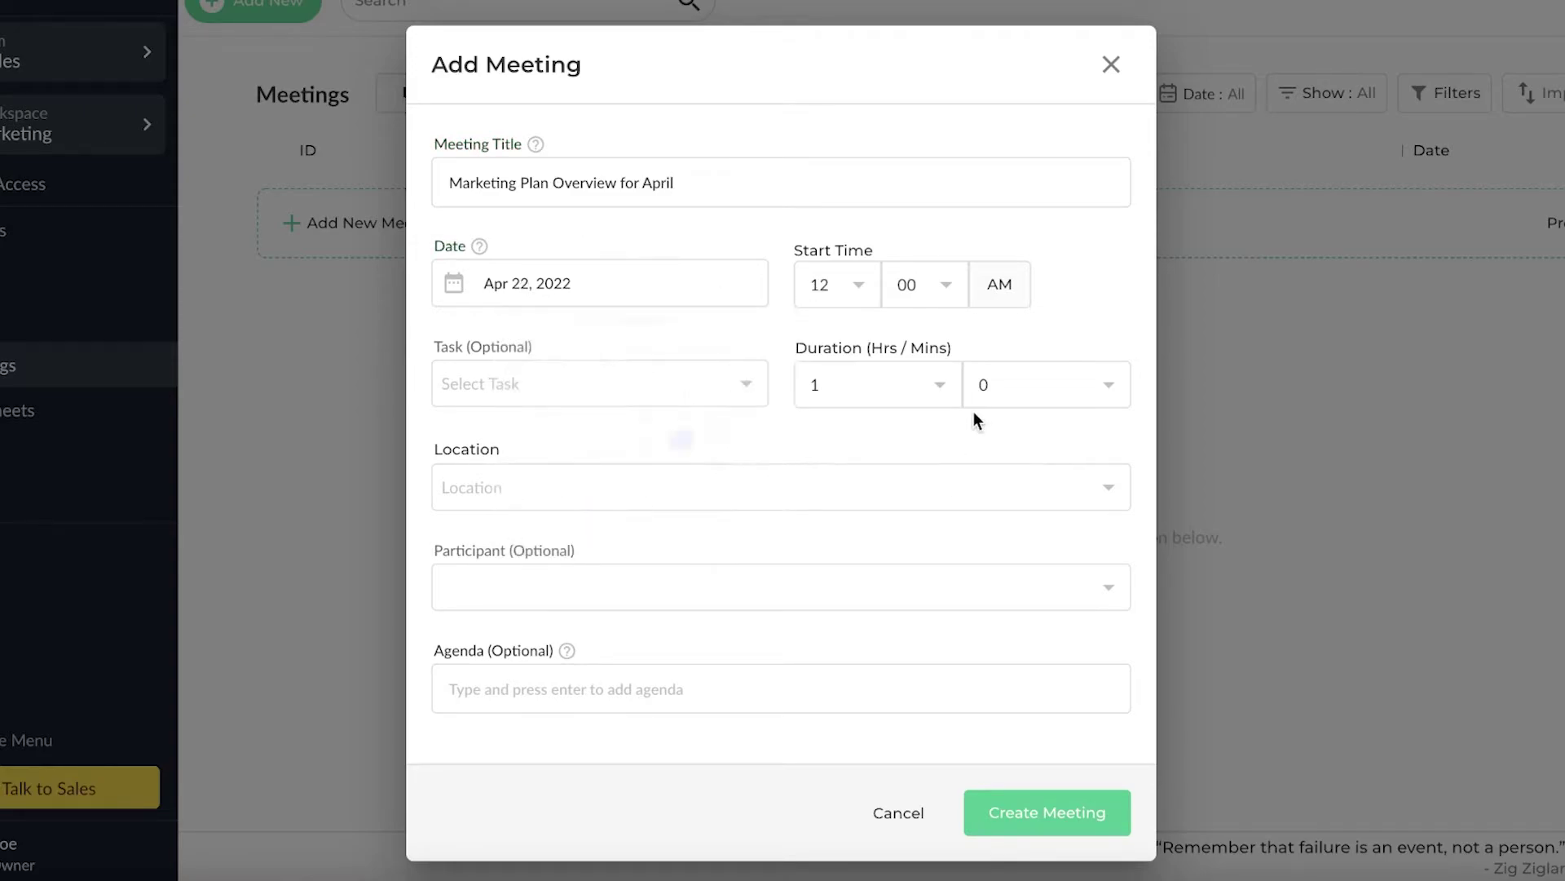
- Leave the linked task, location and participants empty and create the meeting
left_click(628, 394)
left_click(714, 346)
left_click(667, 473)
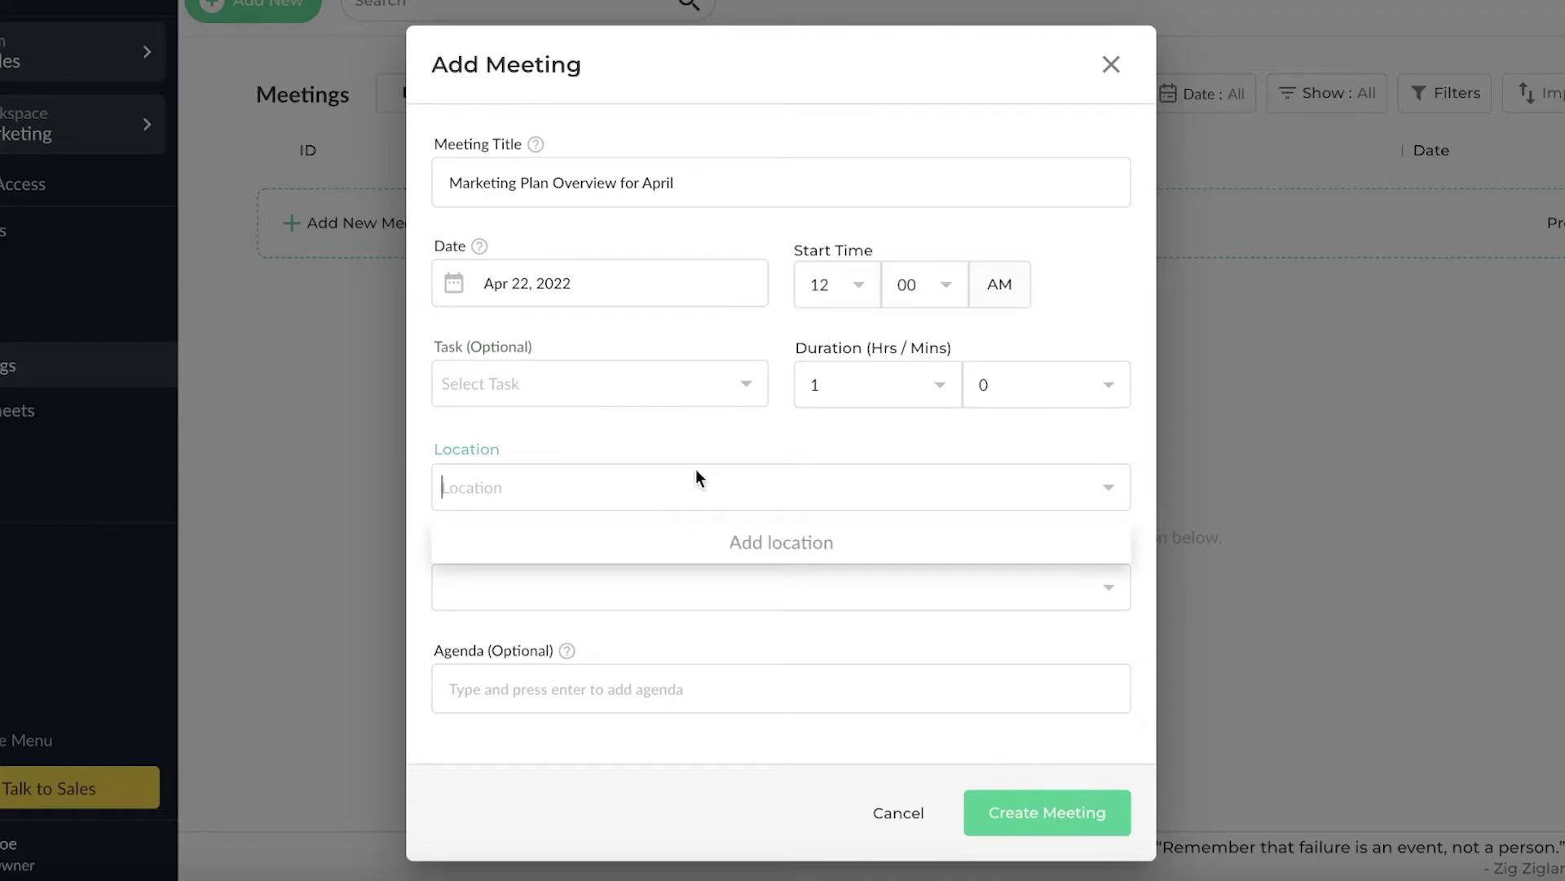
scroll(703, 465, "down", 1)
left_click(501, 554)
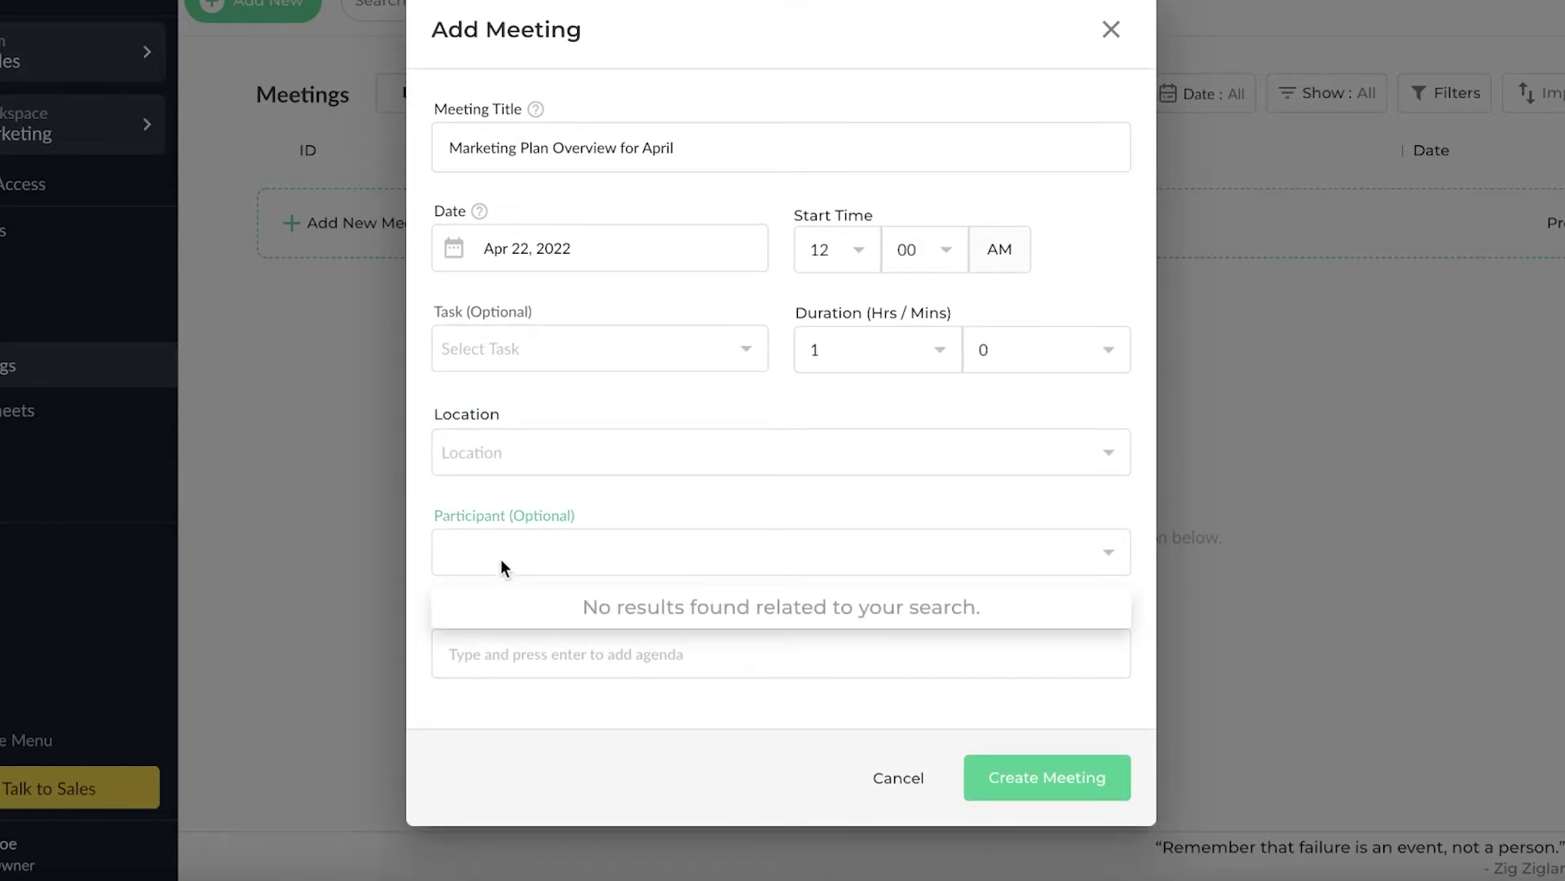
left_click(683, 657)
left_click(995, 777)
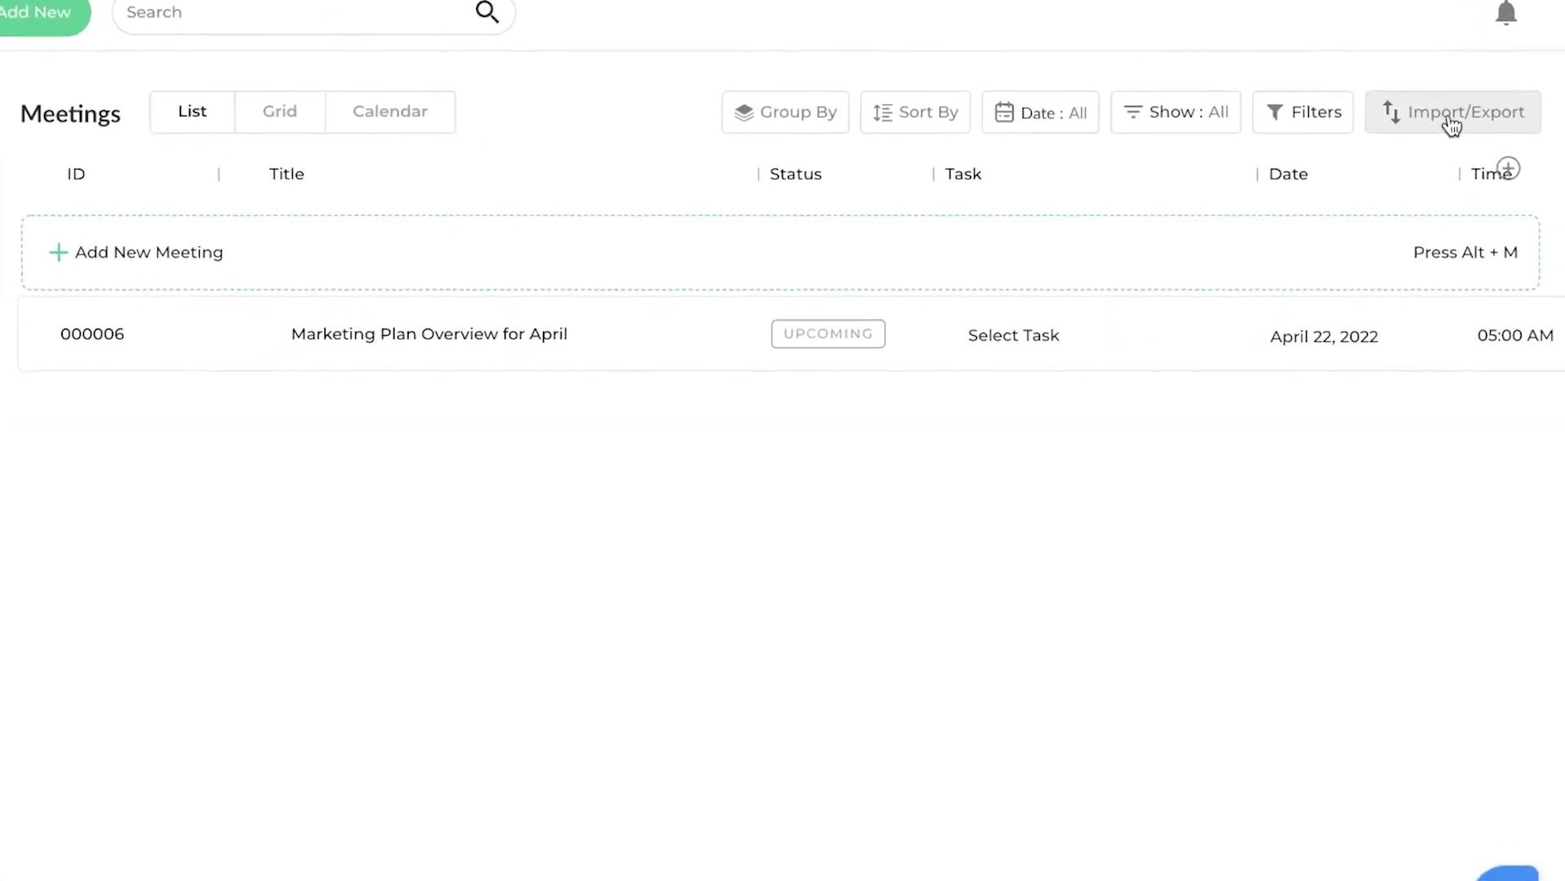
- Check the meeting Import/Export options, visit the empty Timesheets page, then return to Tasks
left_click(1452, 123)
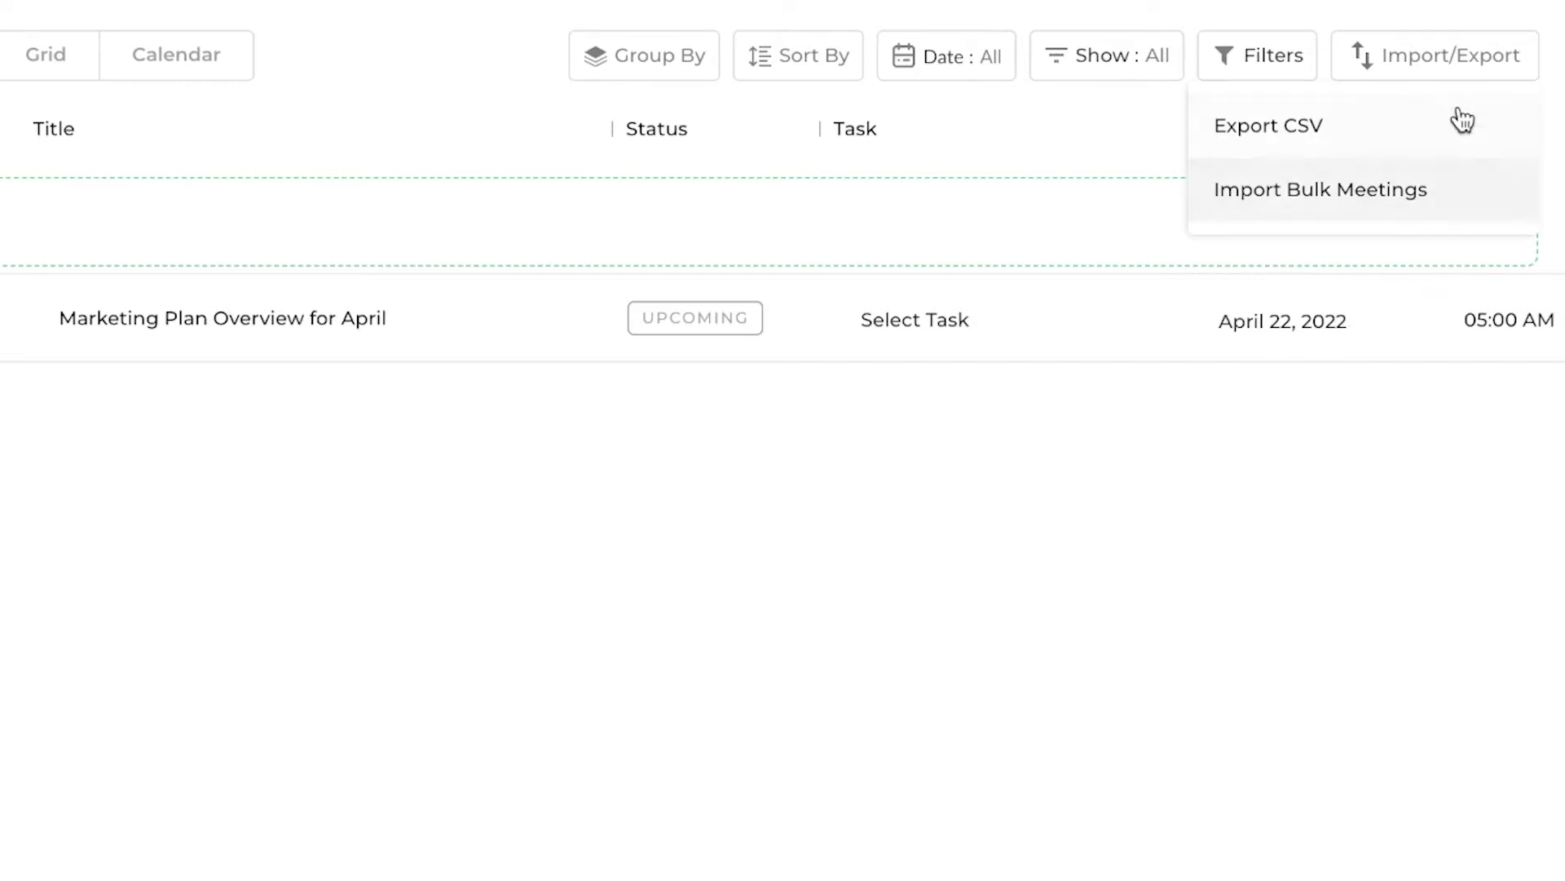
left_click(1436, 52)
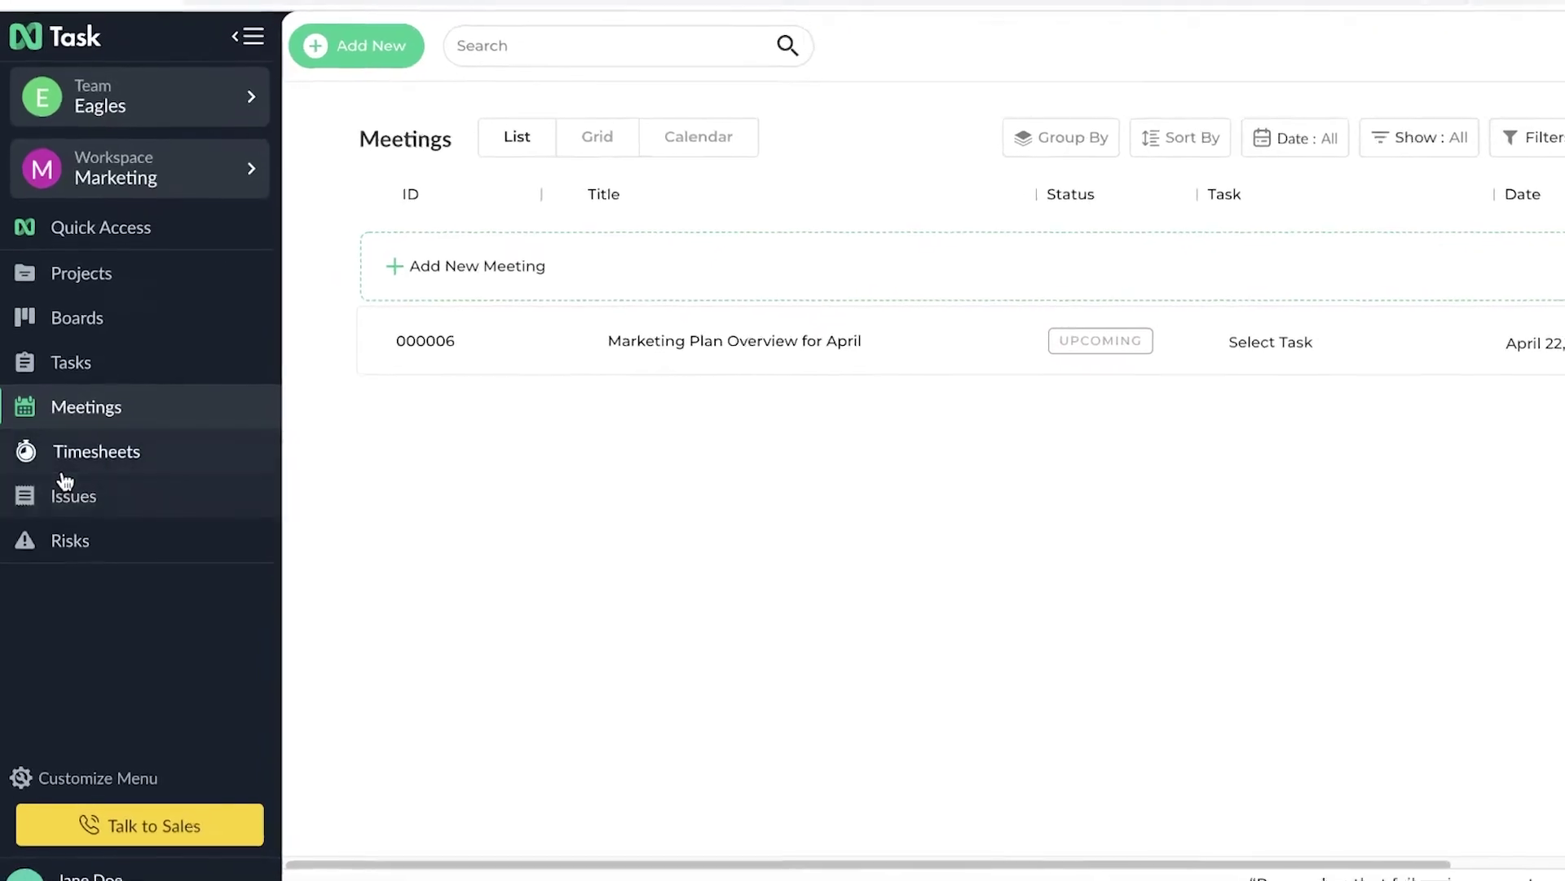
left_click(63, 469)
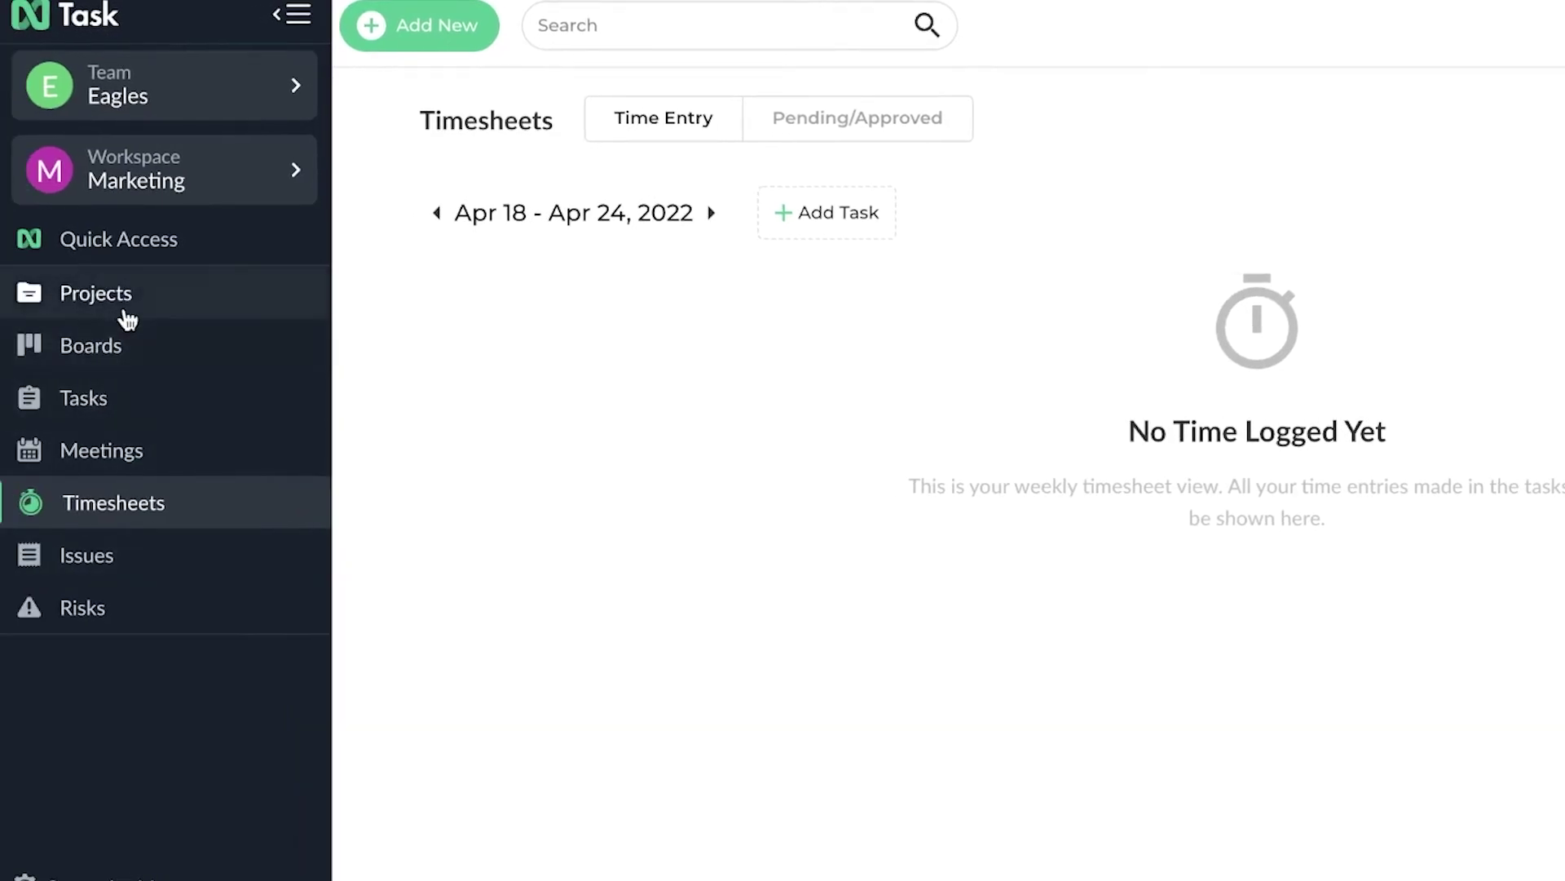
left_click(118, 382)
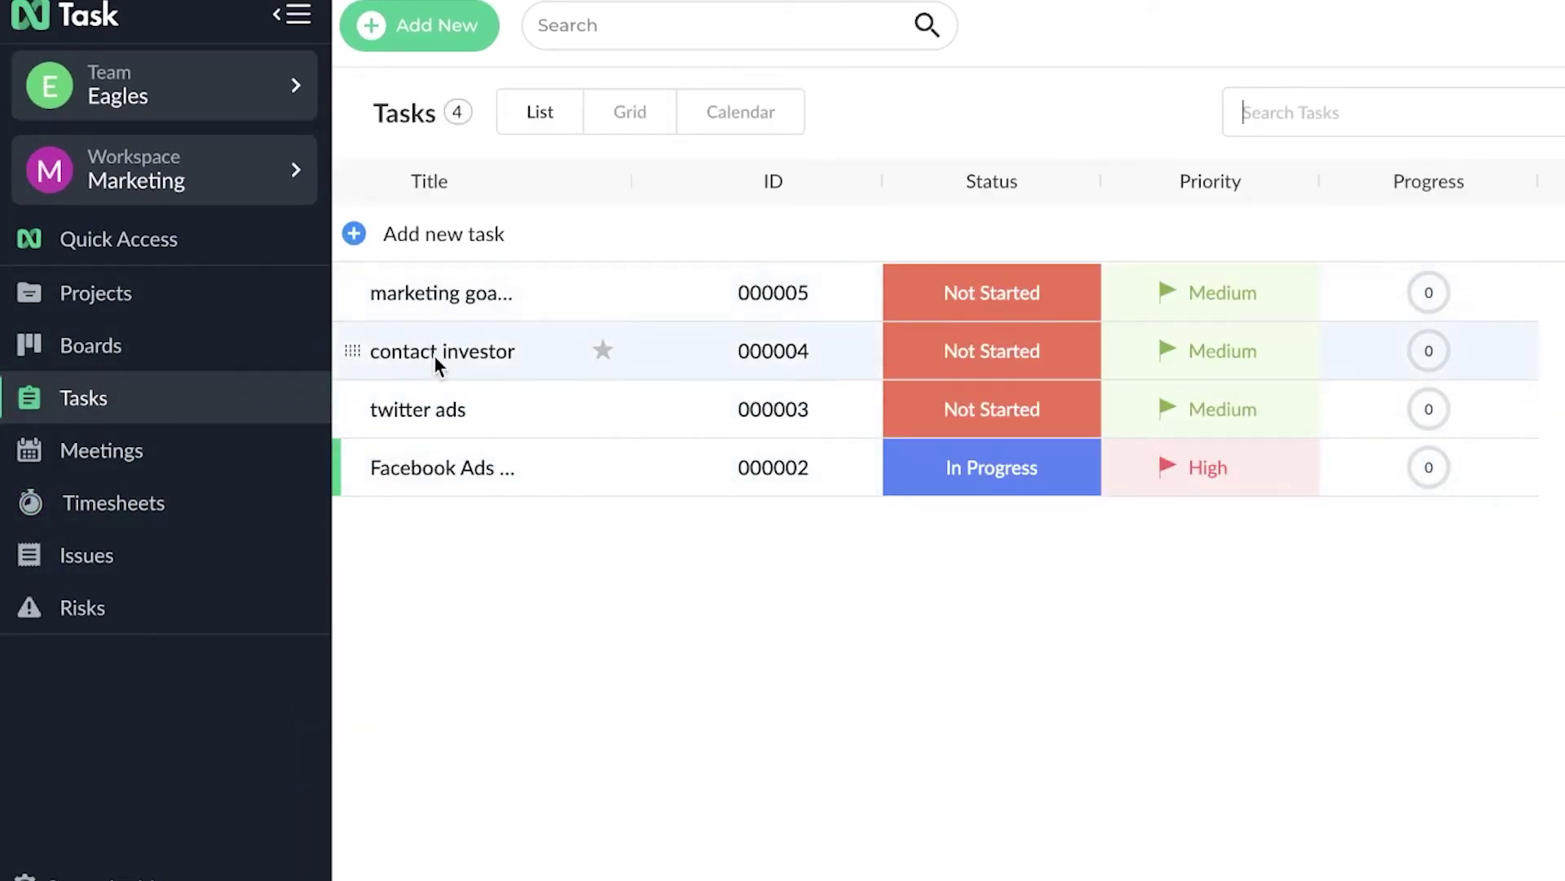
- Start a timer on the twitter ads task, then stop it and close the task
left_click(435, 416)
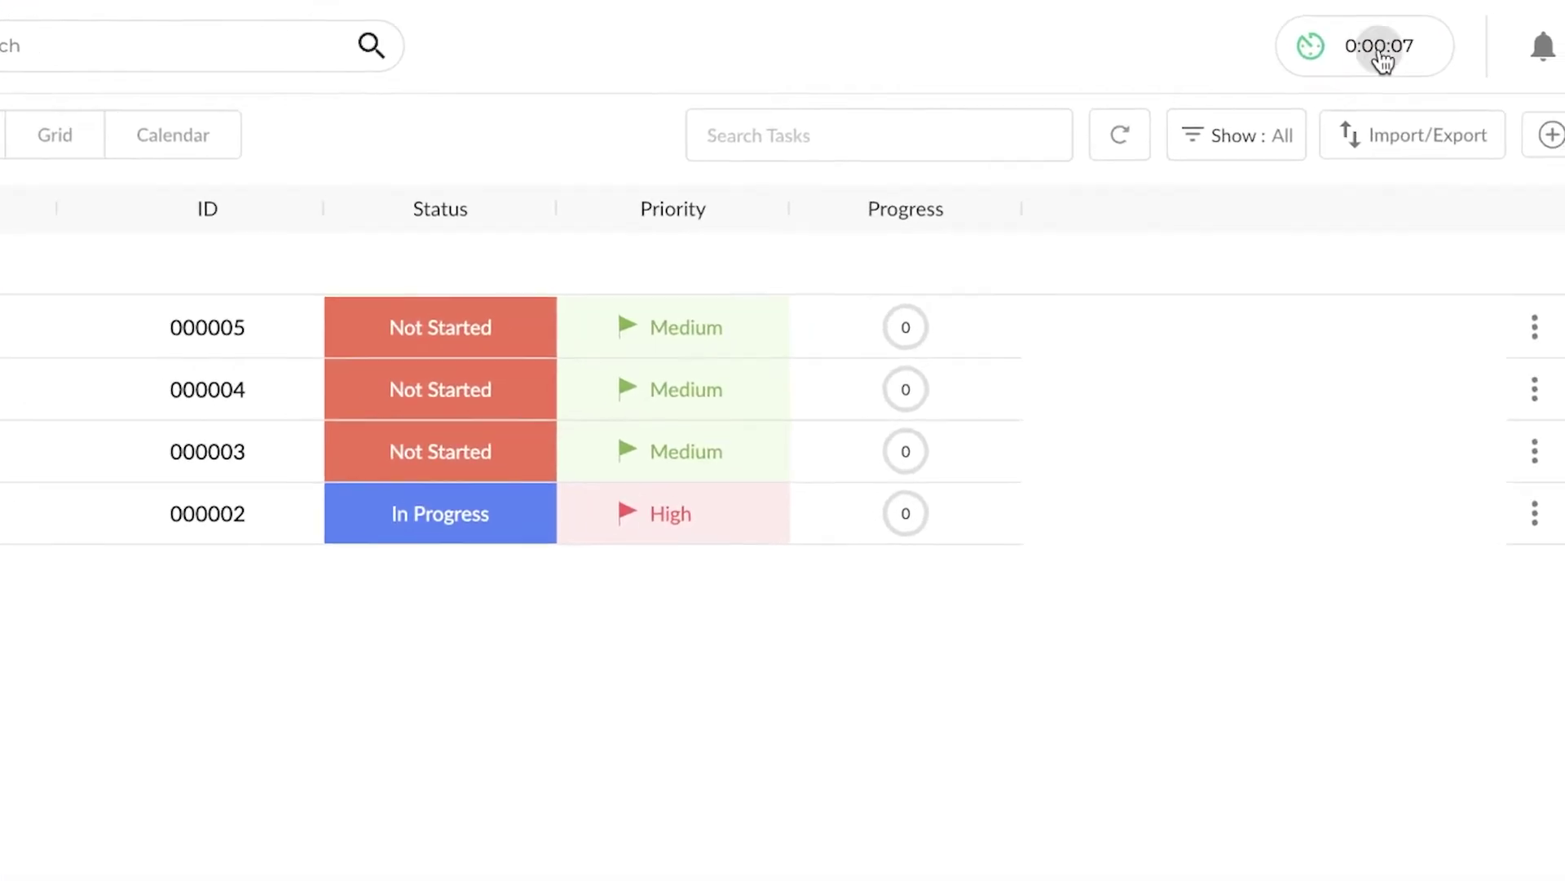
left_click(1382, 58)
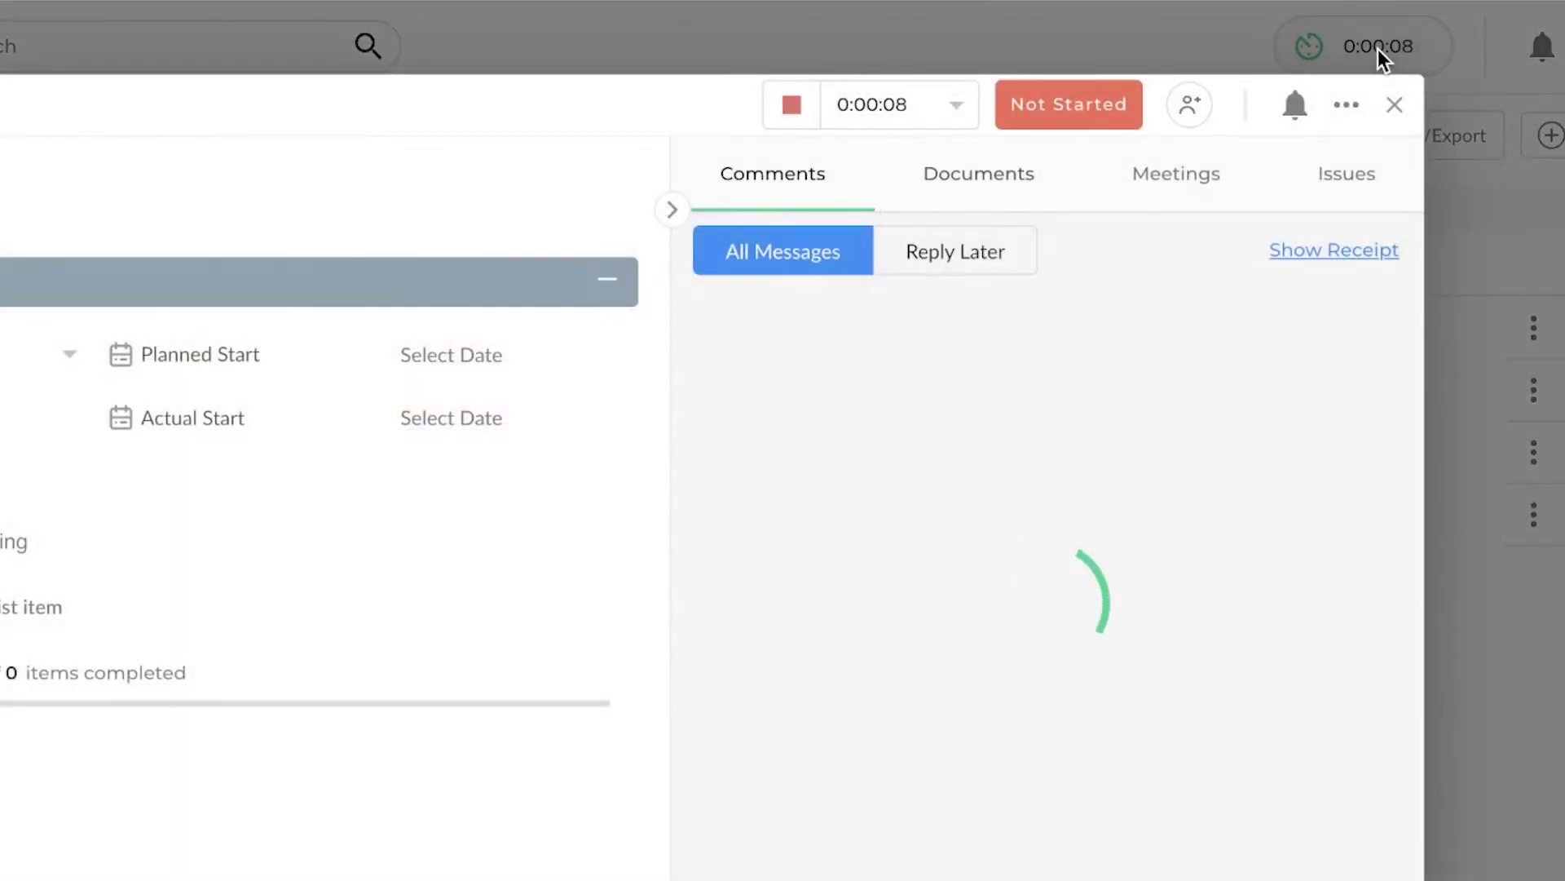
left_click(795, 102)
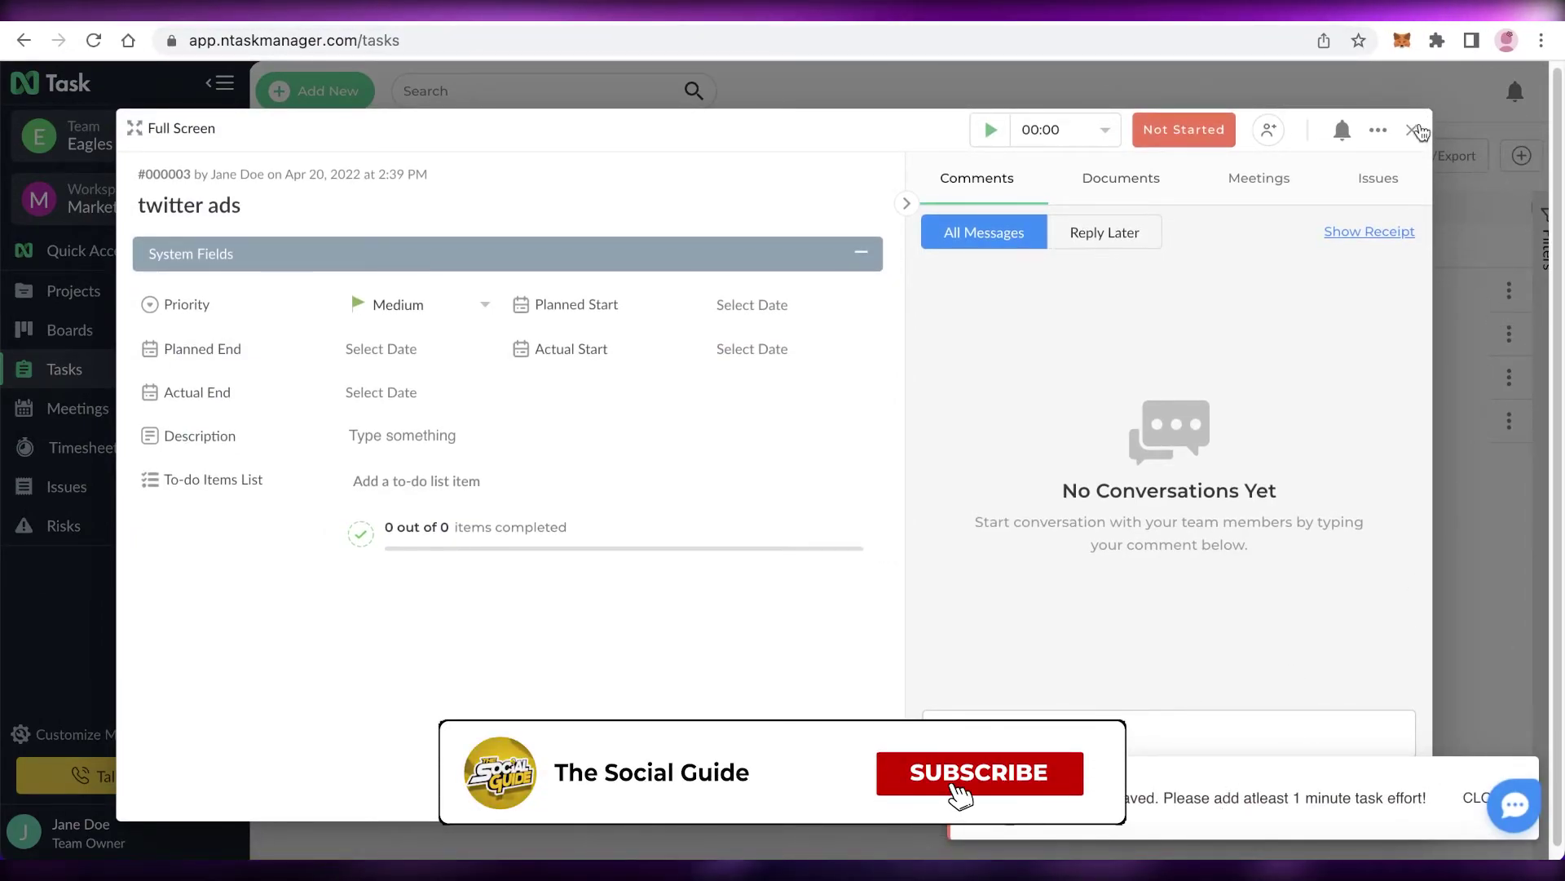
left_click(1412, 129)
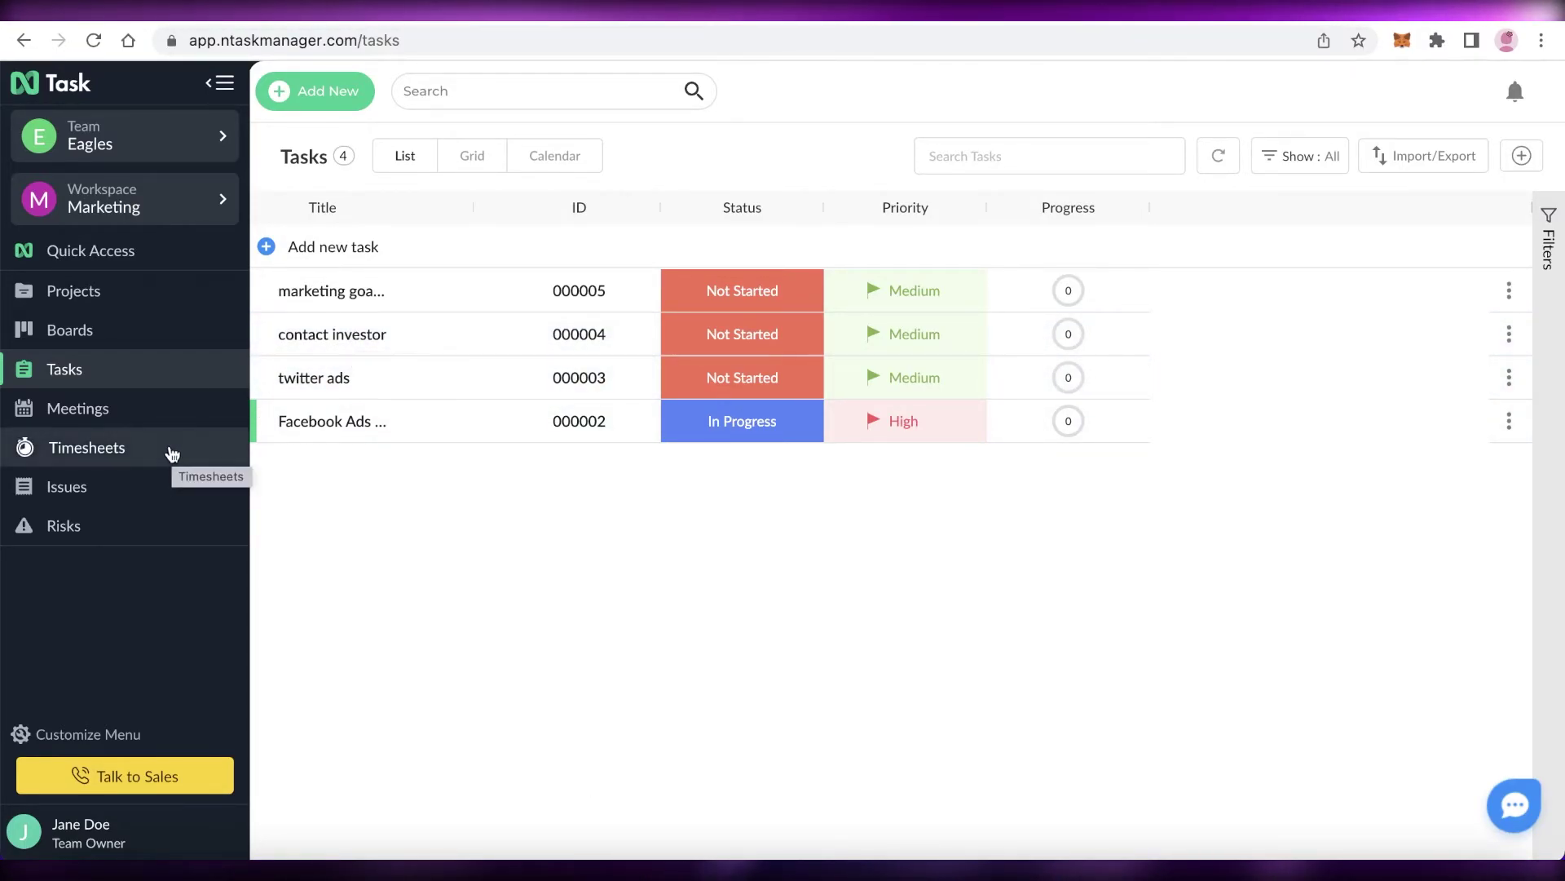
- Log 3 hours 41 minutes for twitter ads on Thu 21 April, then glance at Pending/Approved
left_click(170, 450)
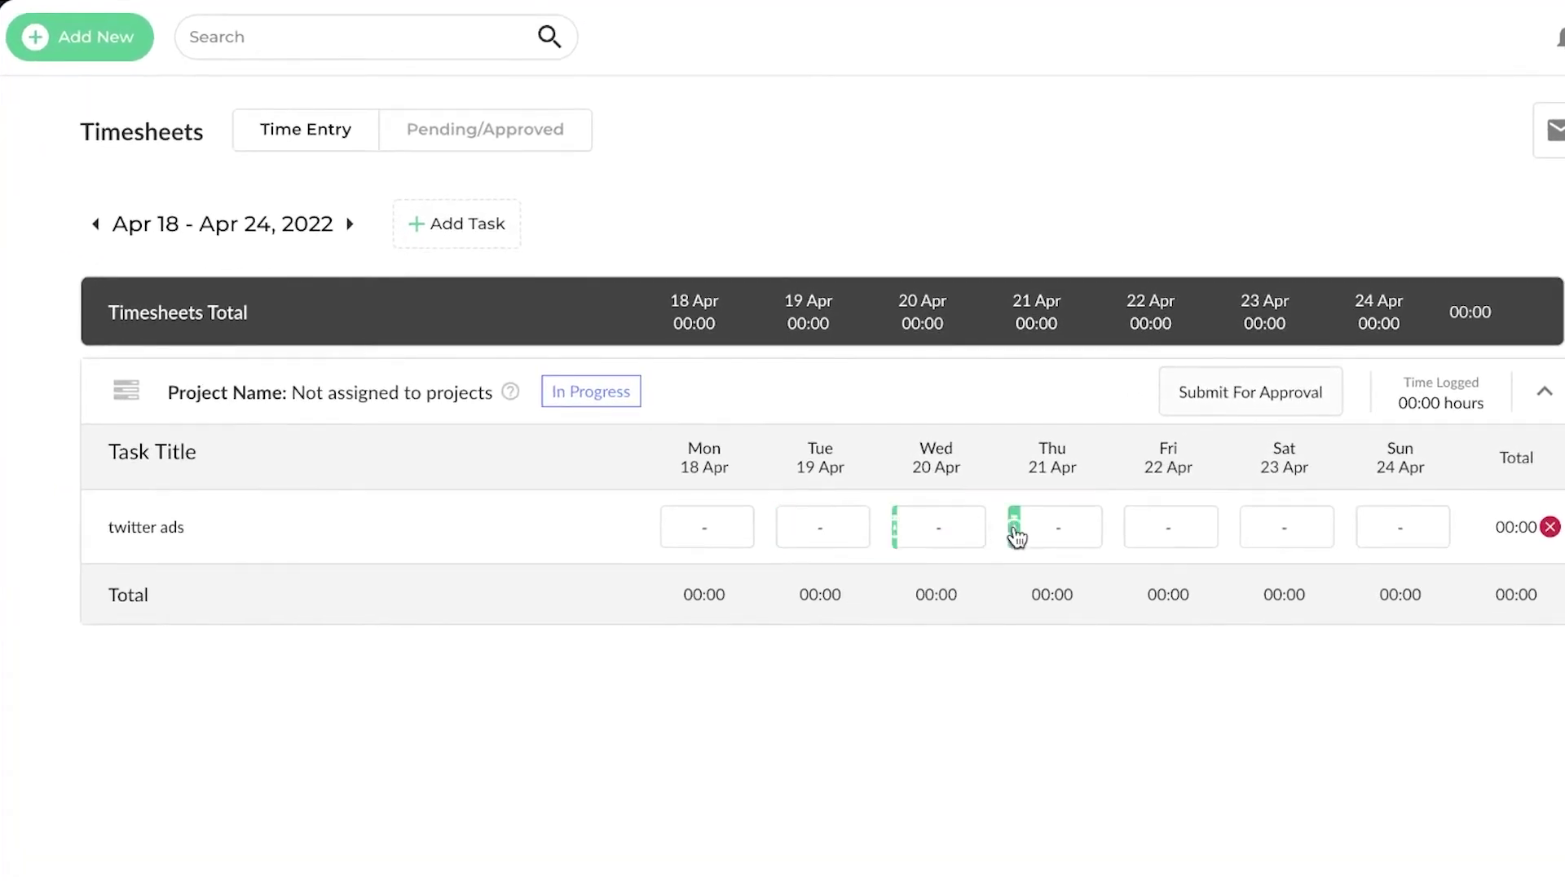
left_click(1057, 524)
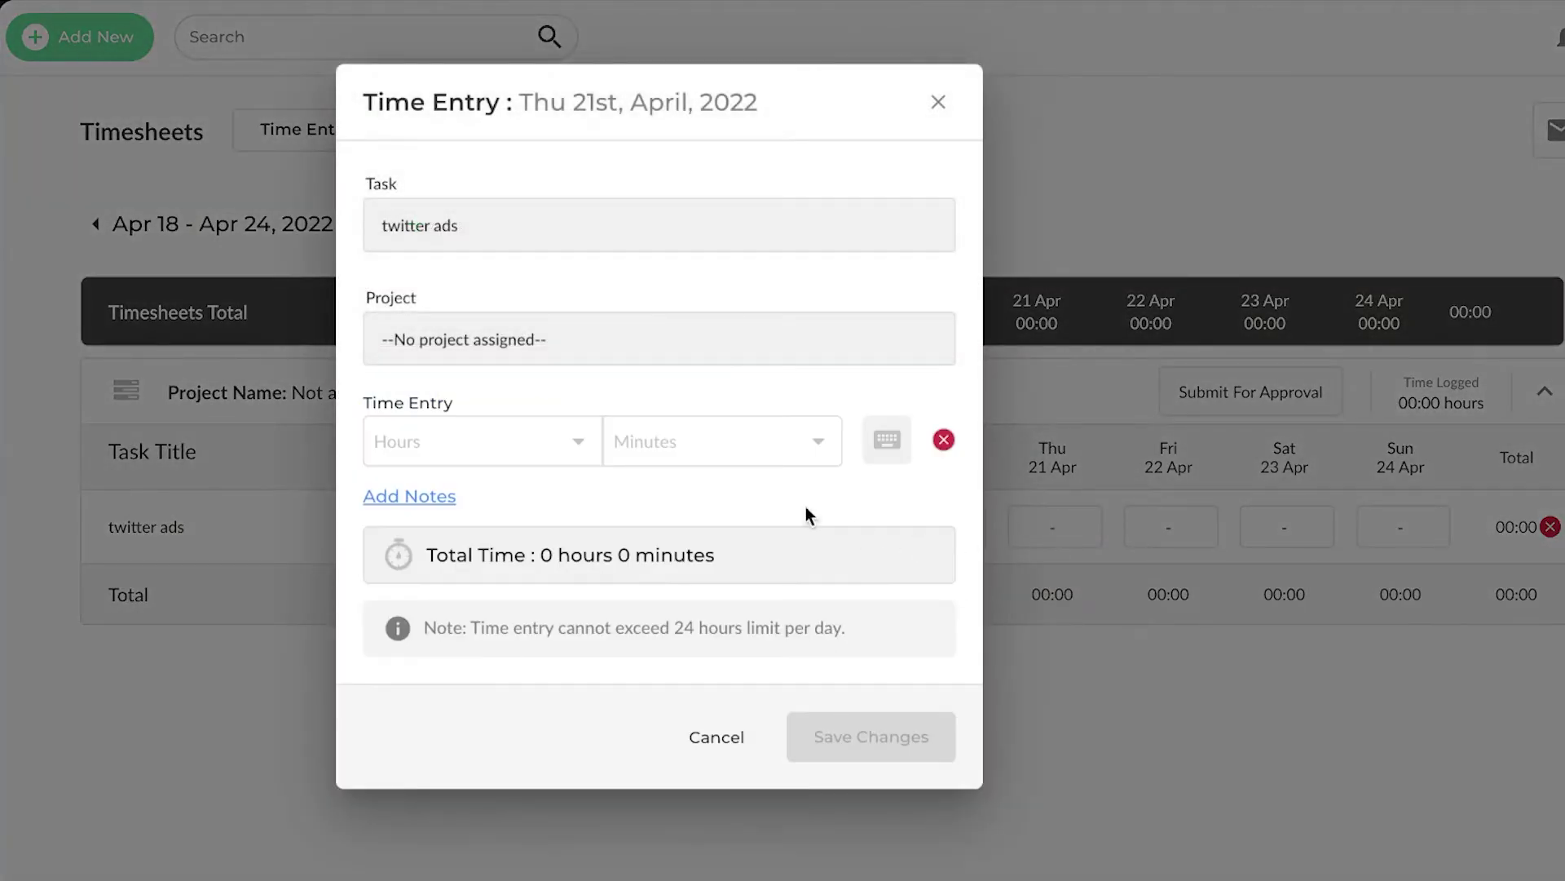
left_click(481, 441)
left_click(407, 639)
left_click(722, 441)
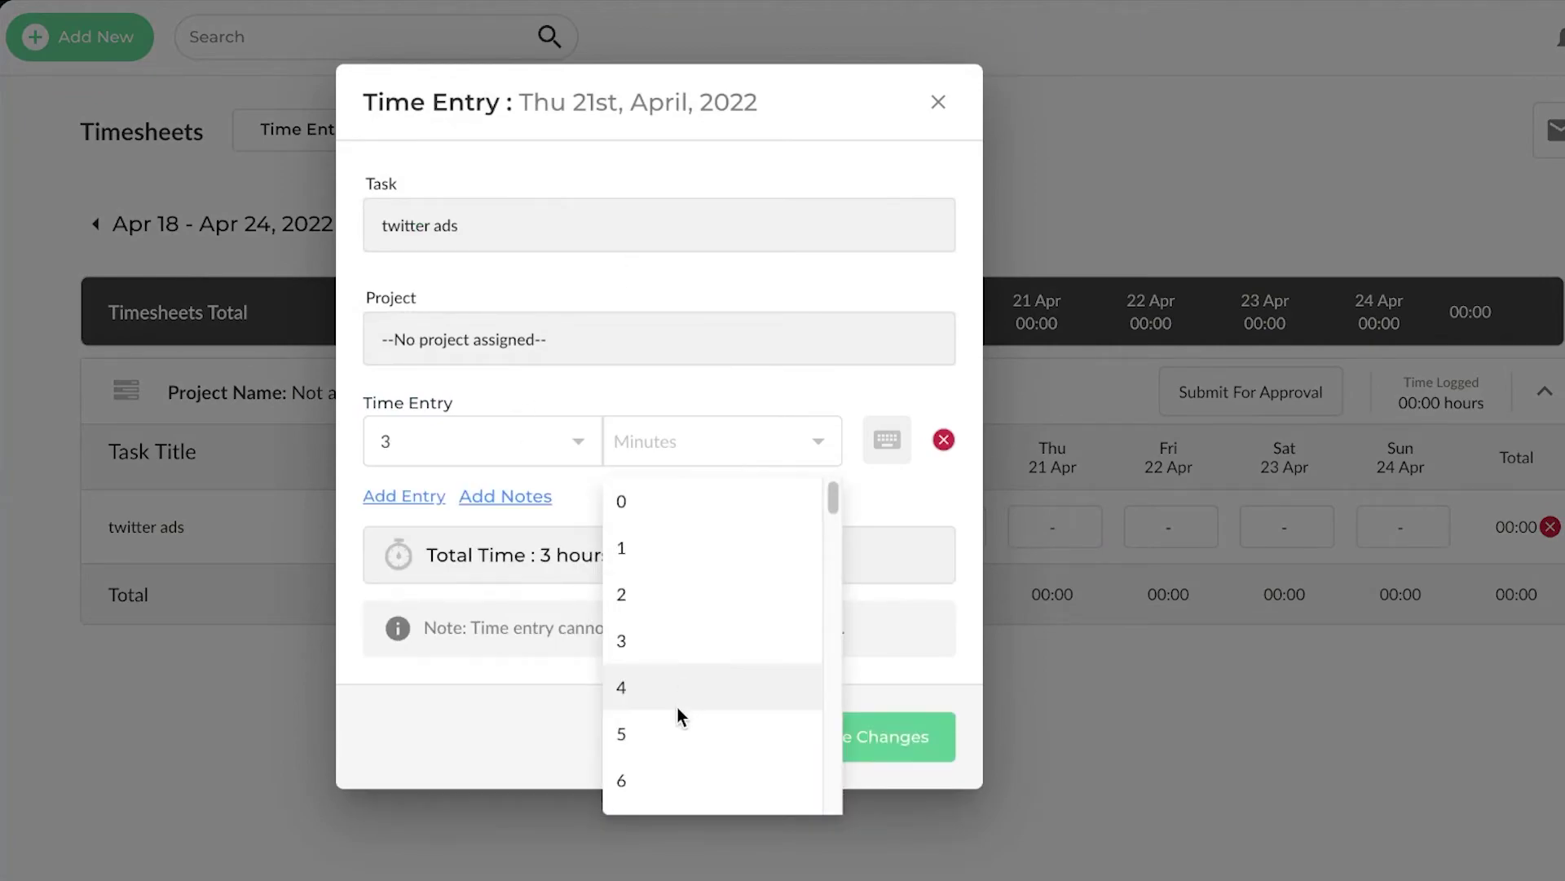
scroll(678, 707, "down", 20)
left_click(664, 616)
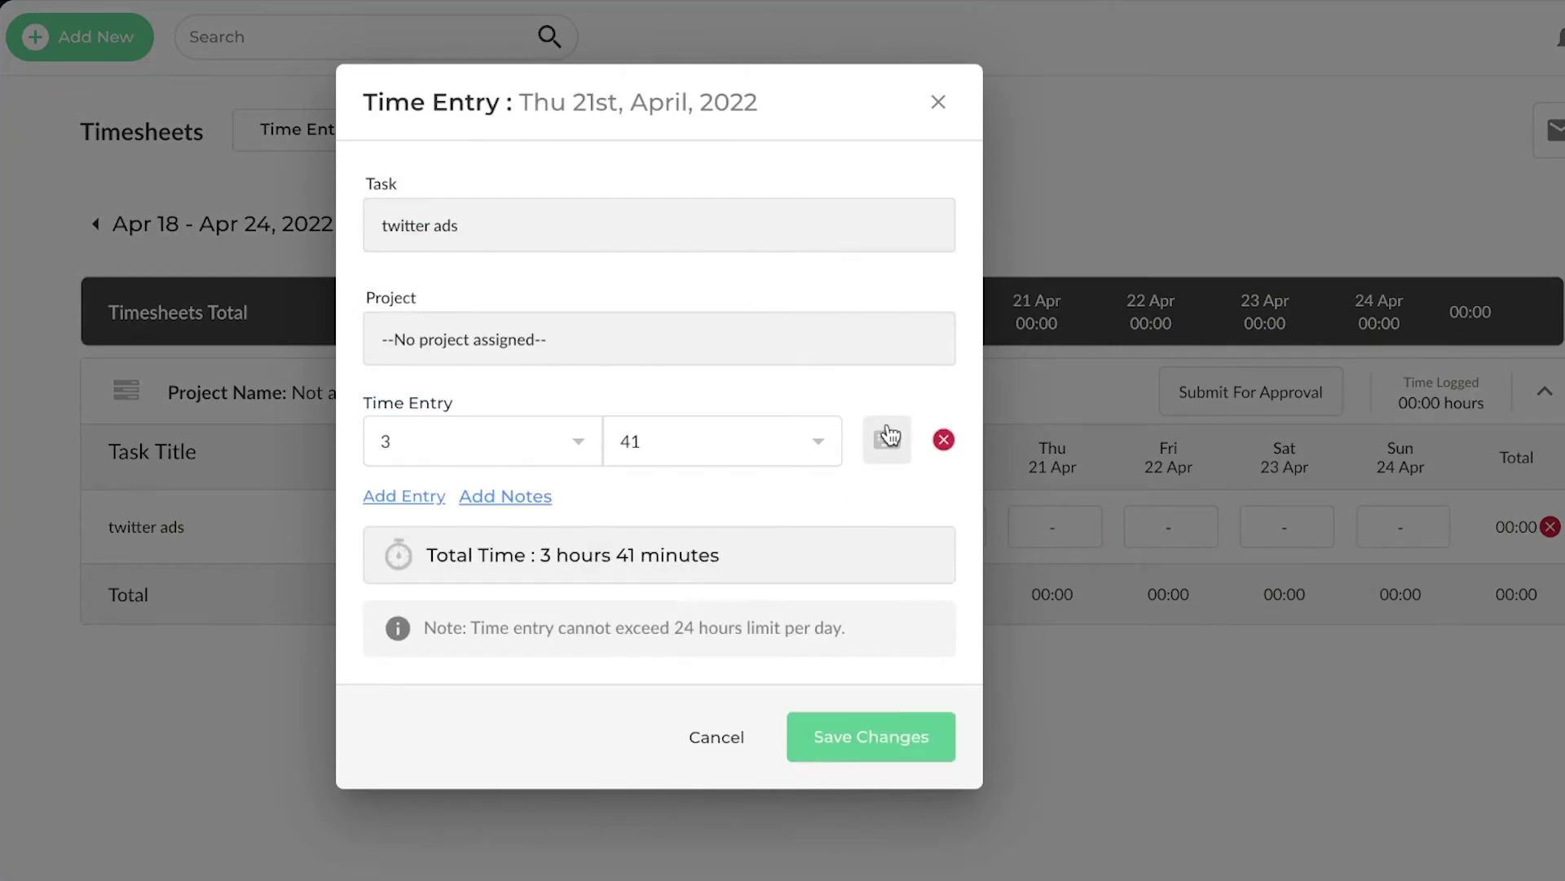
left_click(845, 757)
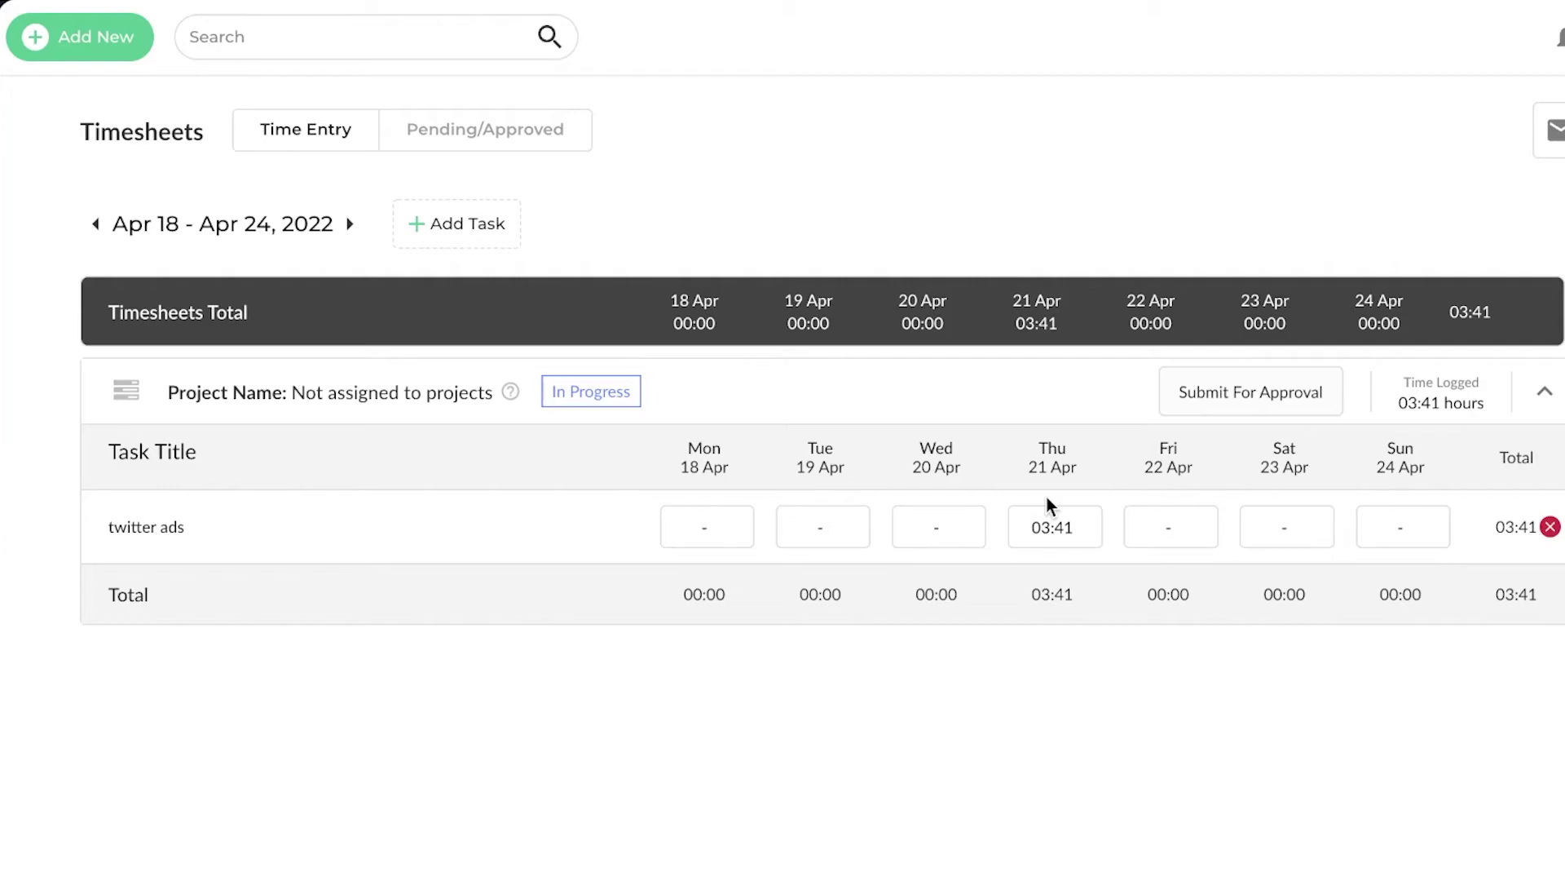
left_click(407, 137)
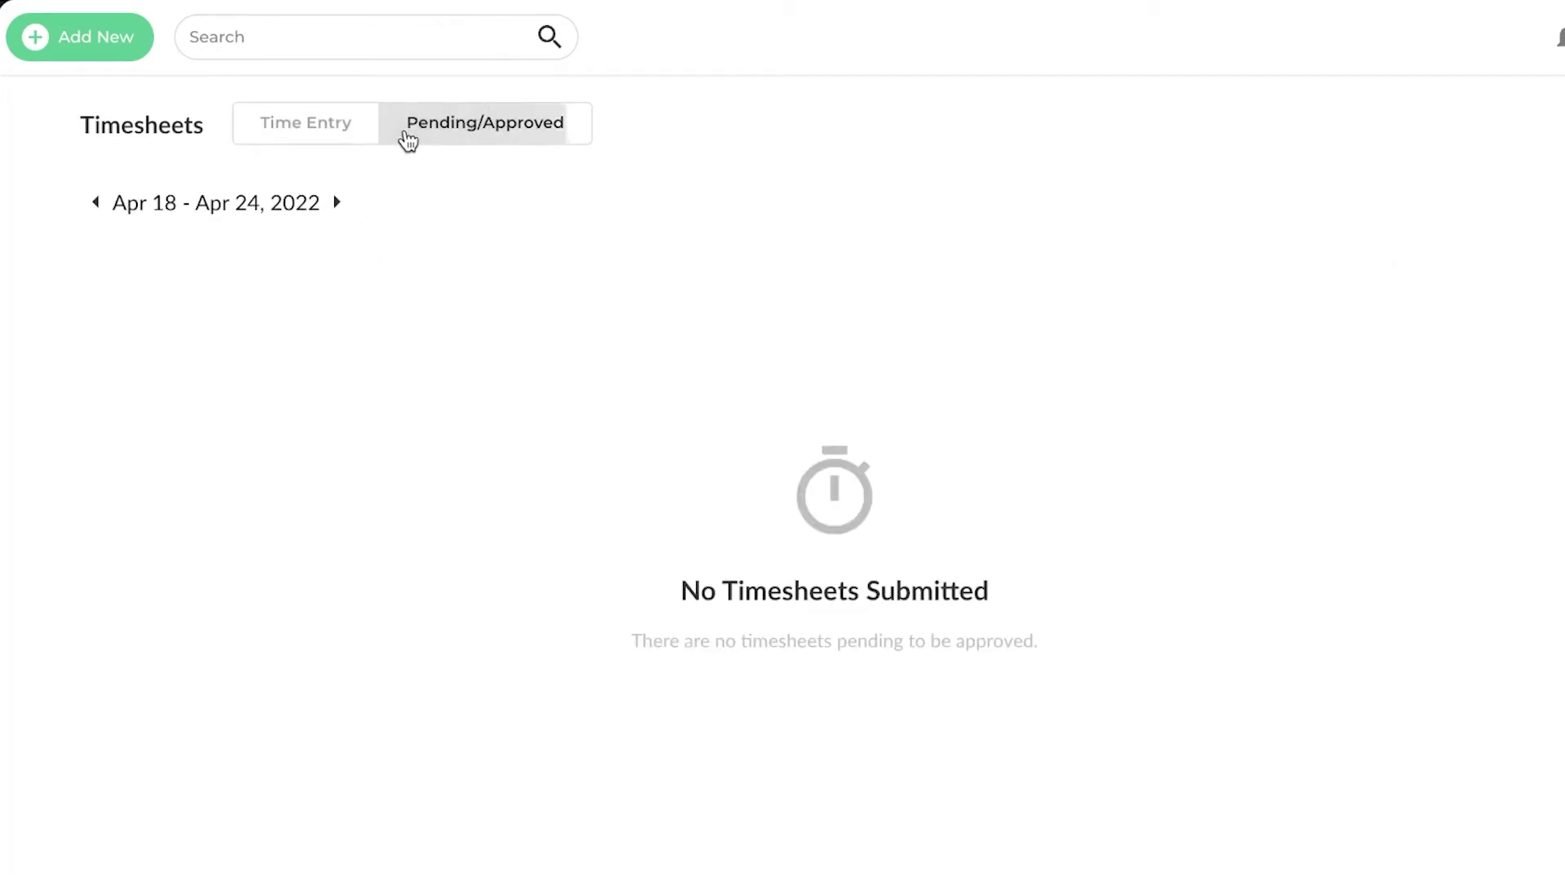
left_click(325, 128)
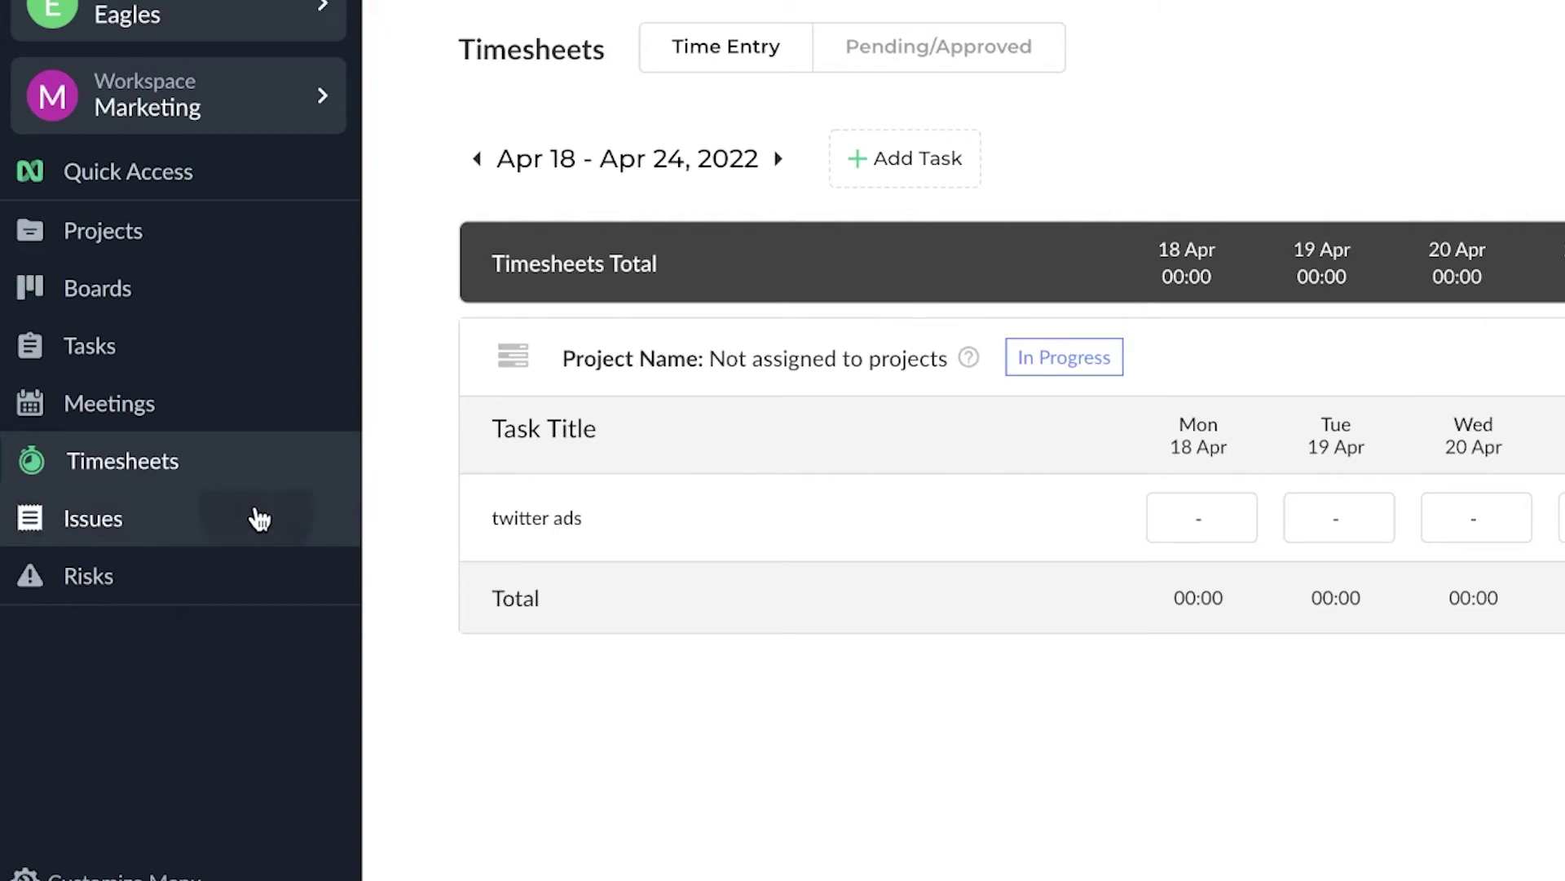
- Open and discard a new issue form on the Issues page, then go to Risks
left_click(260, 519)
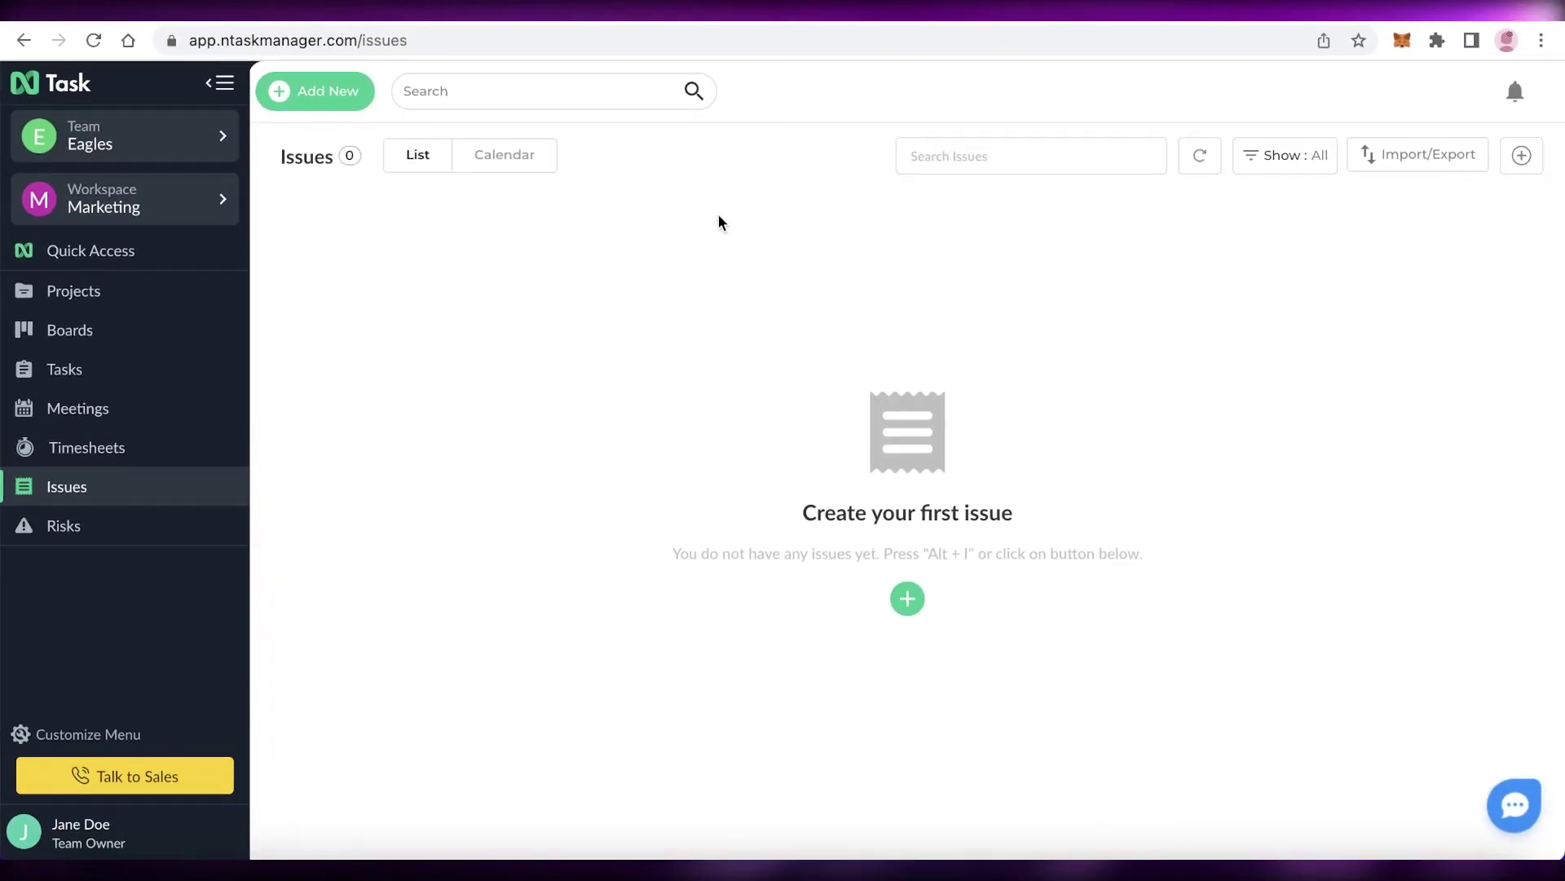
left_click(907, 599)
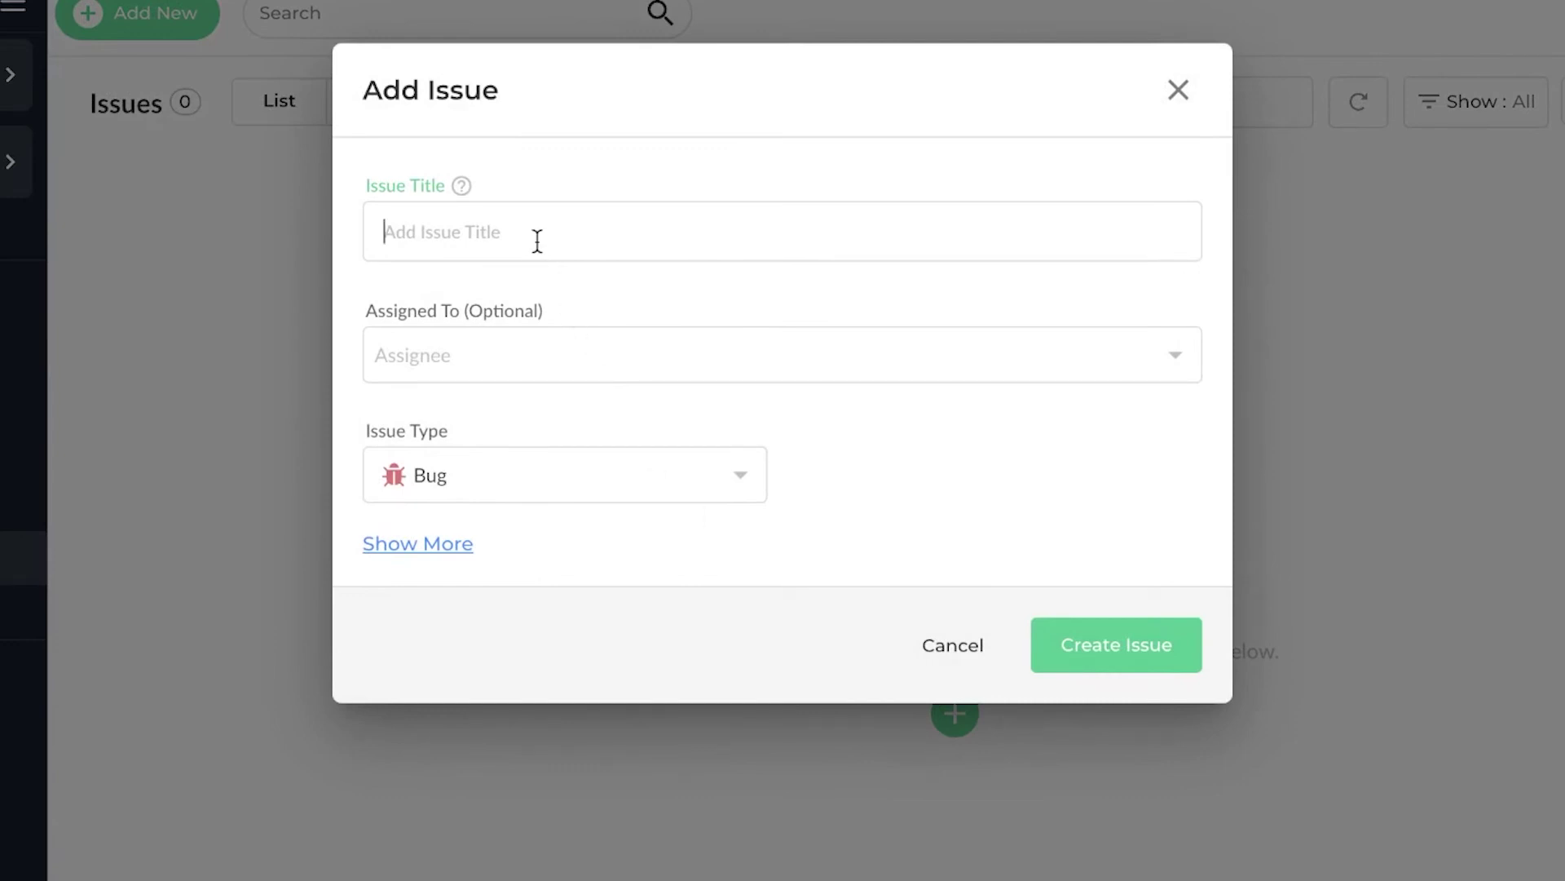
left_click(522, 493)
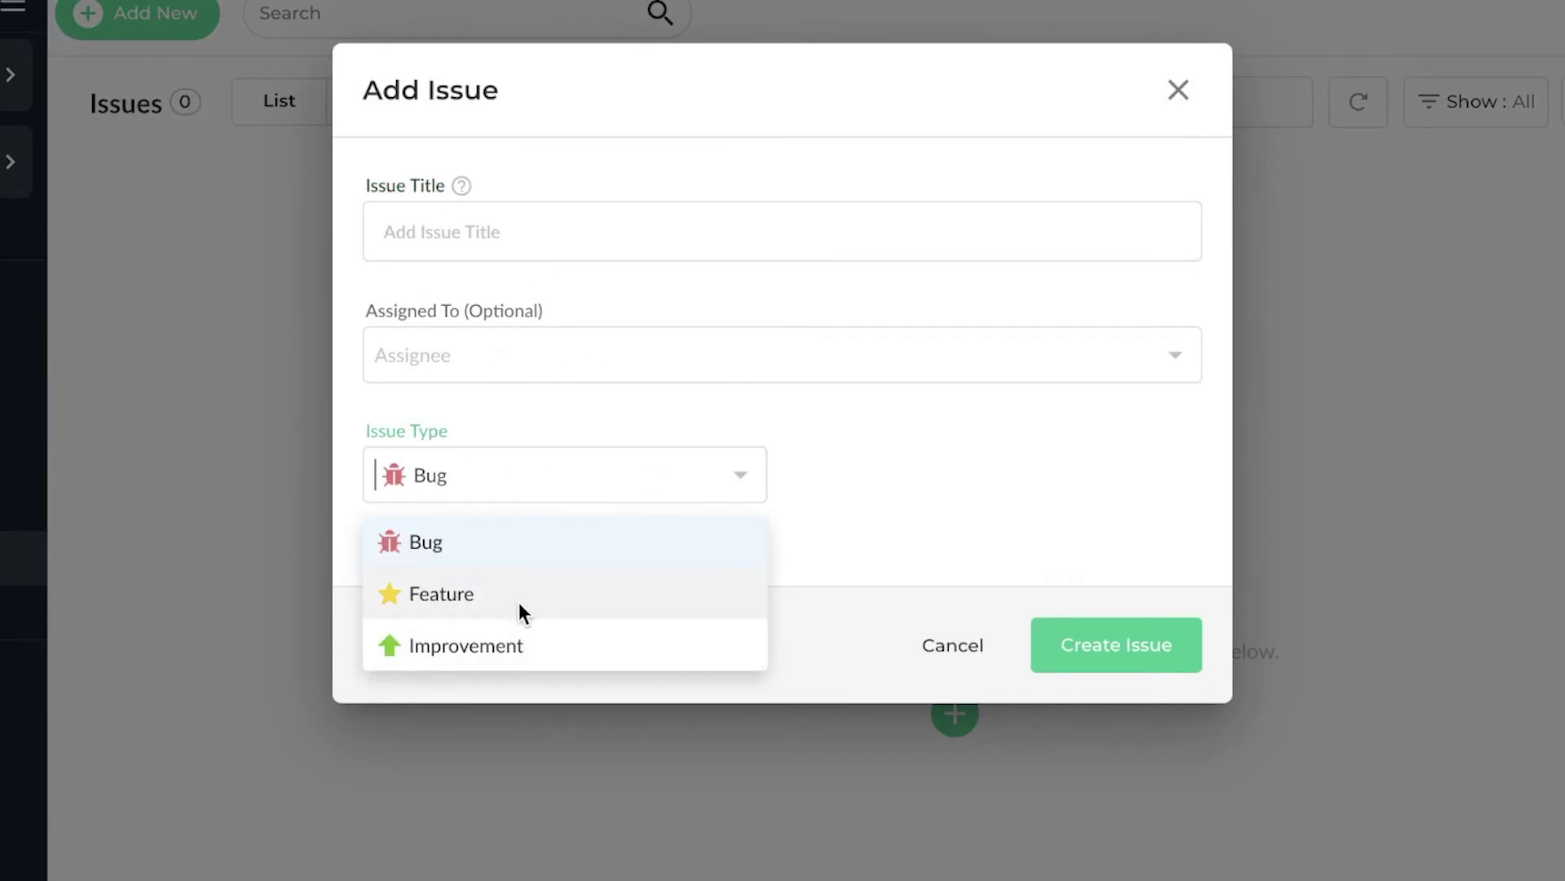
left_click(963, 381)
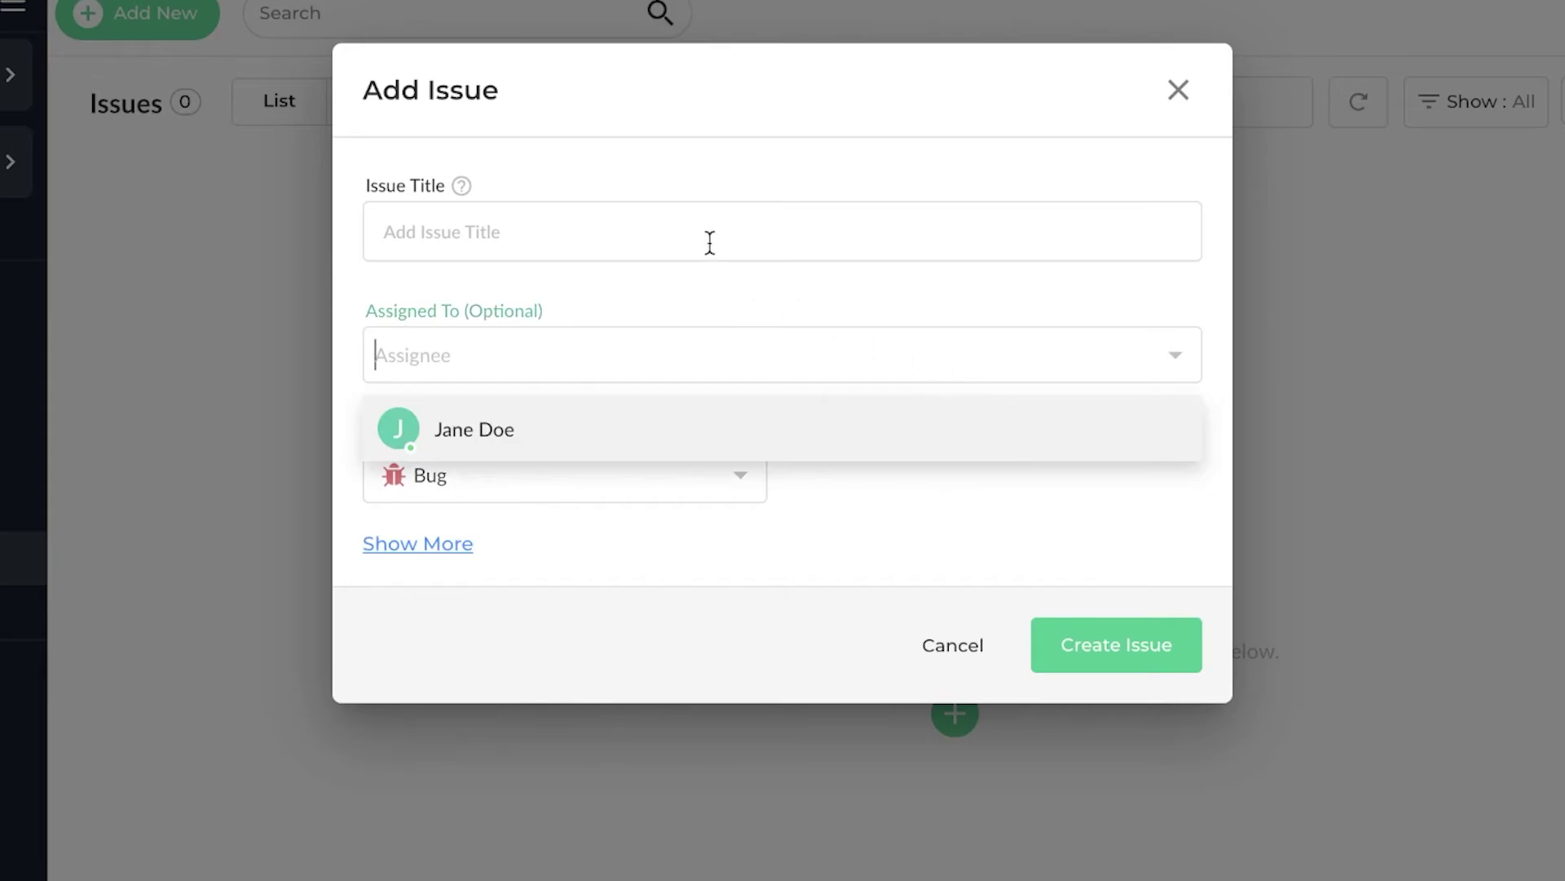
left_click(1381, 255)
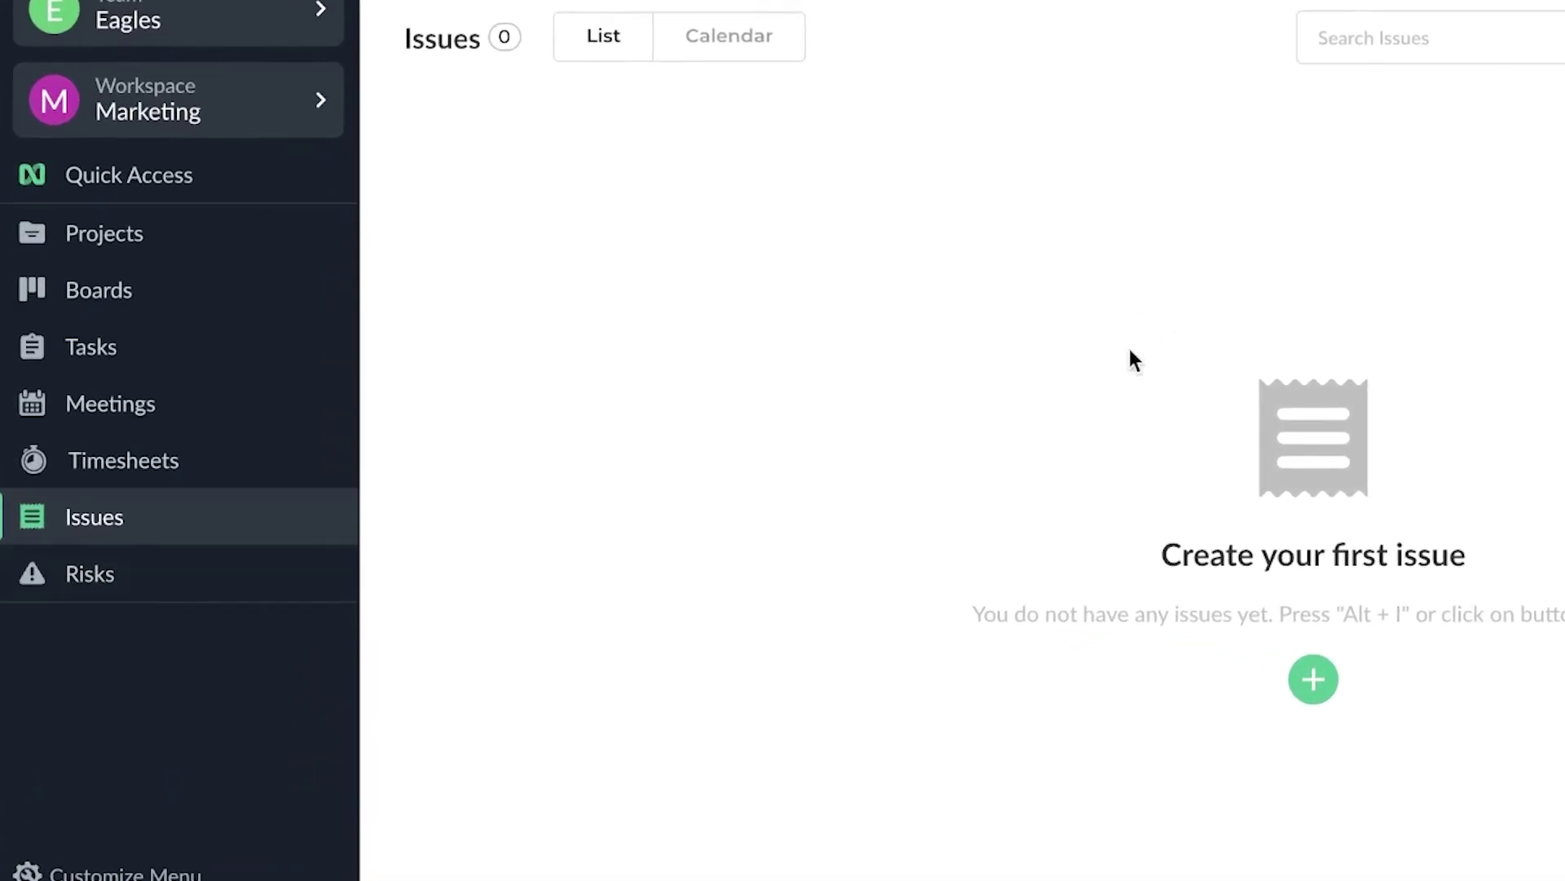
left_click(62, 599)
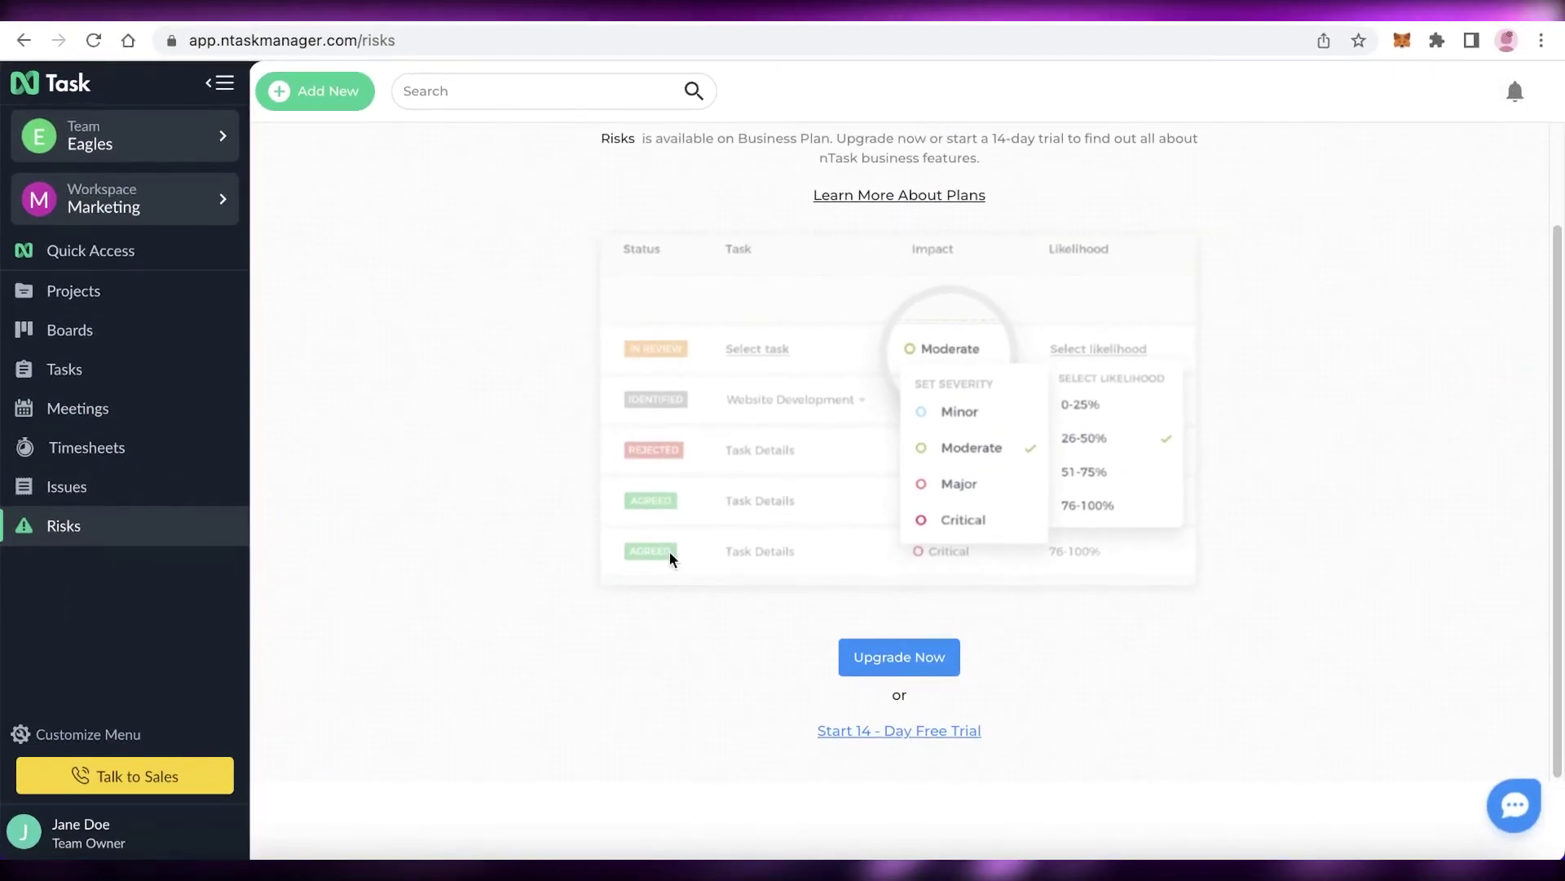
- Go to the nTask pricing page and accept all cookies on the banner
left_click(51, 852)
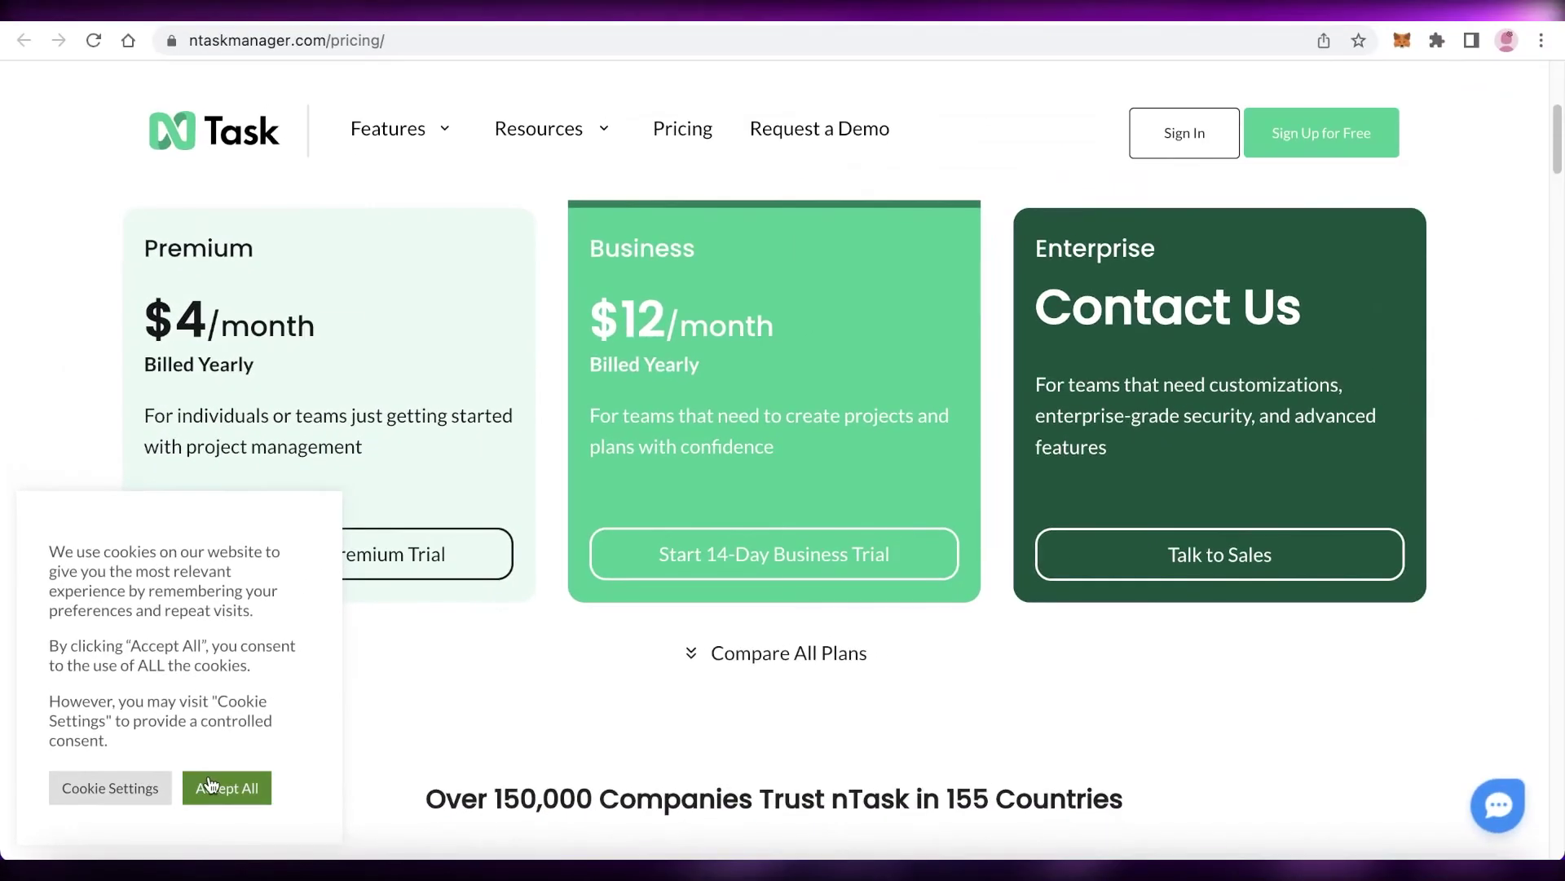
left_click(209, 785)
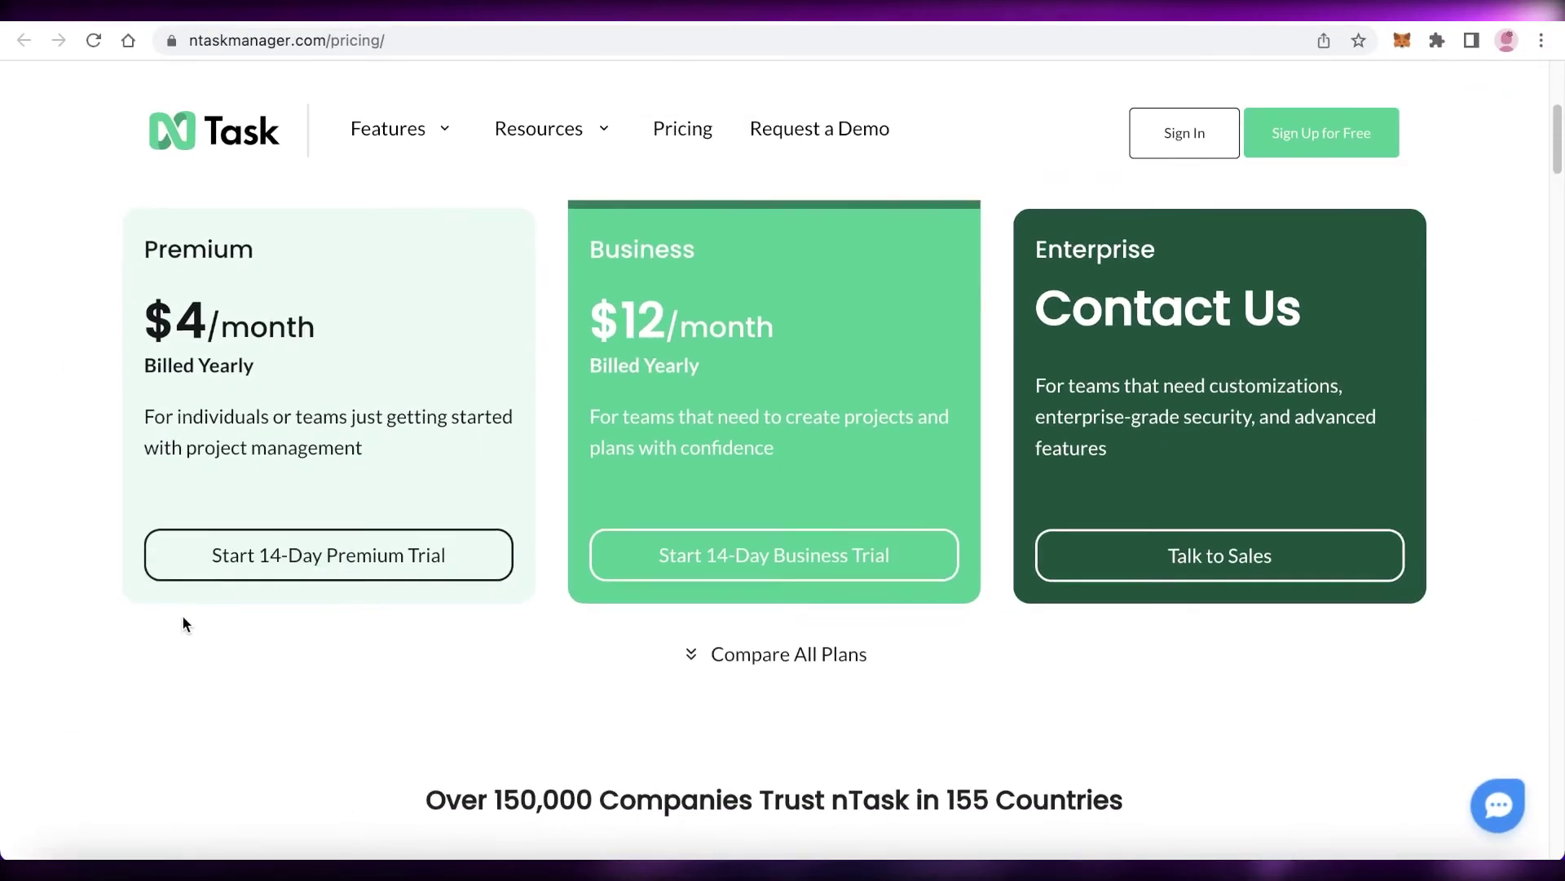
scroll(182, 614, "up", 5)
scroll(182, 614, "down", 1)
scroll(183, 613, "down", 1)
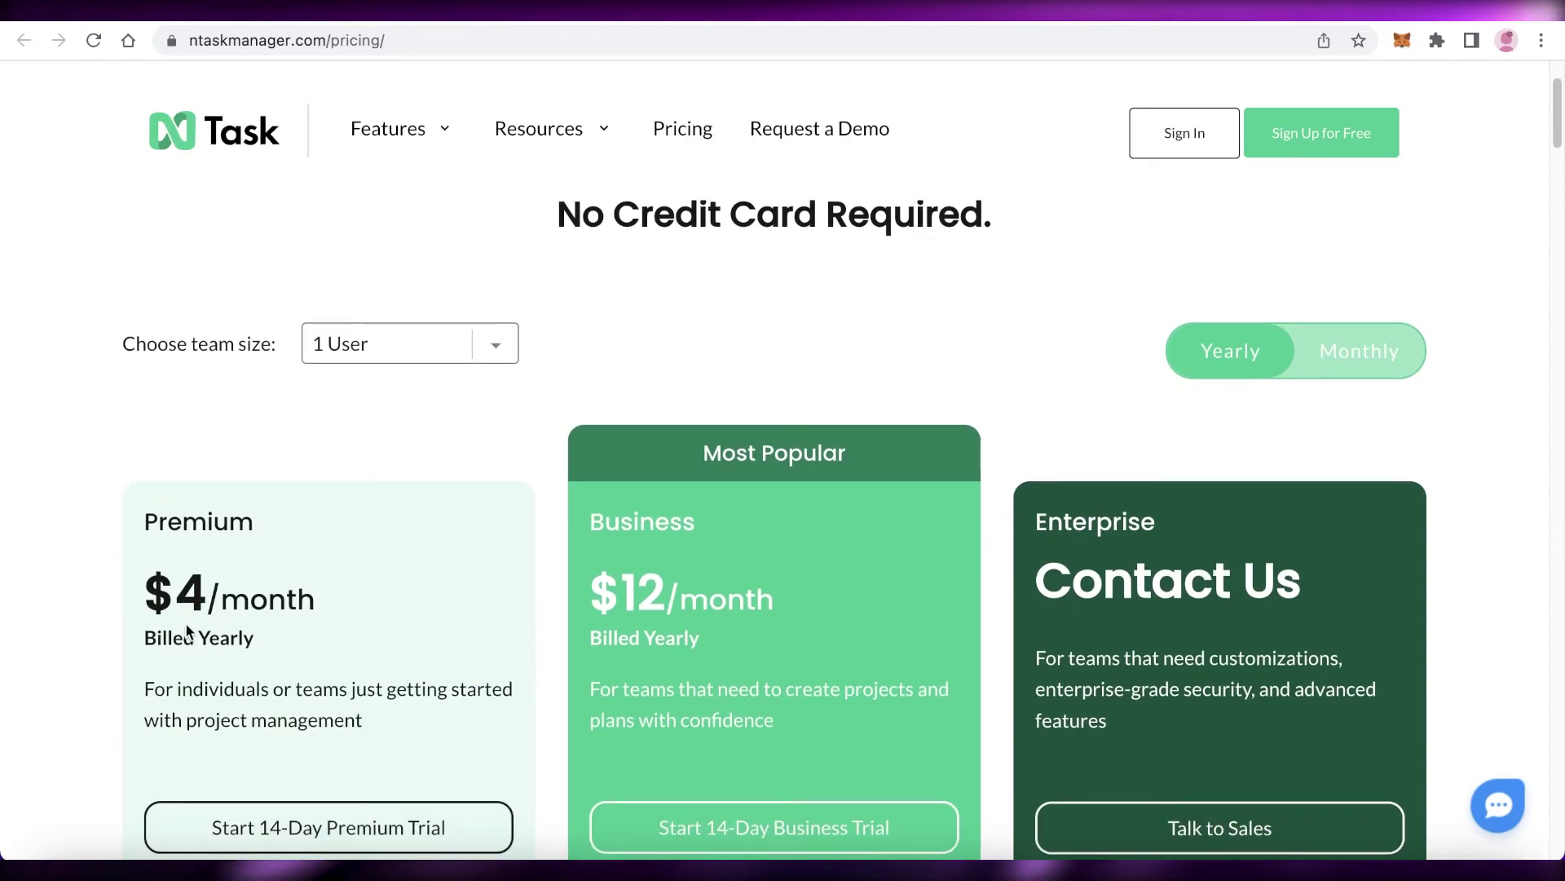
scroll(259, 620, "up", 2)
scroll(273, 623, "down", 2)
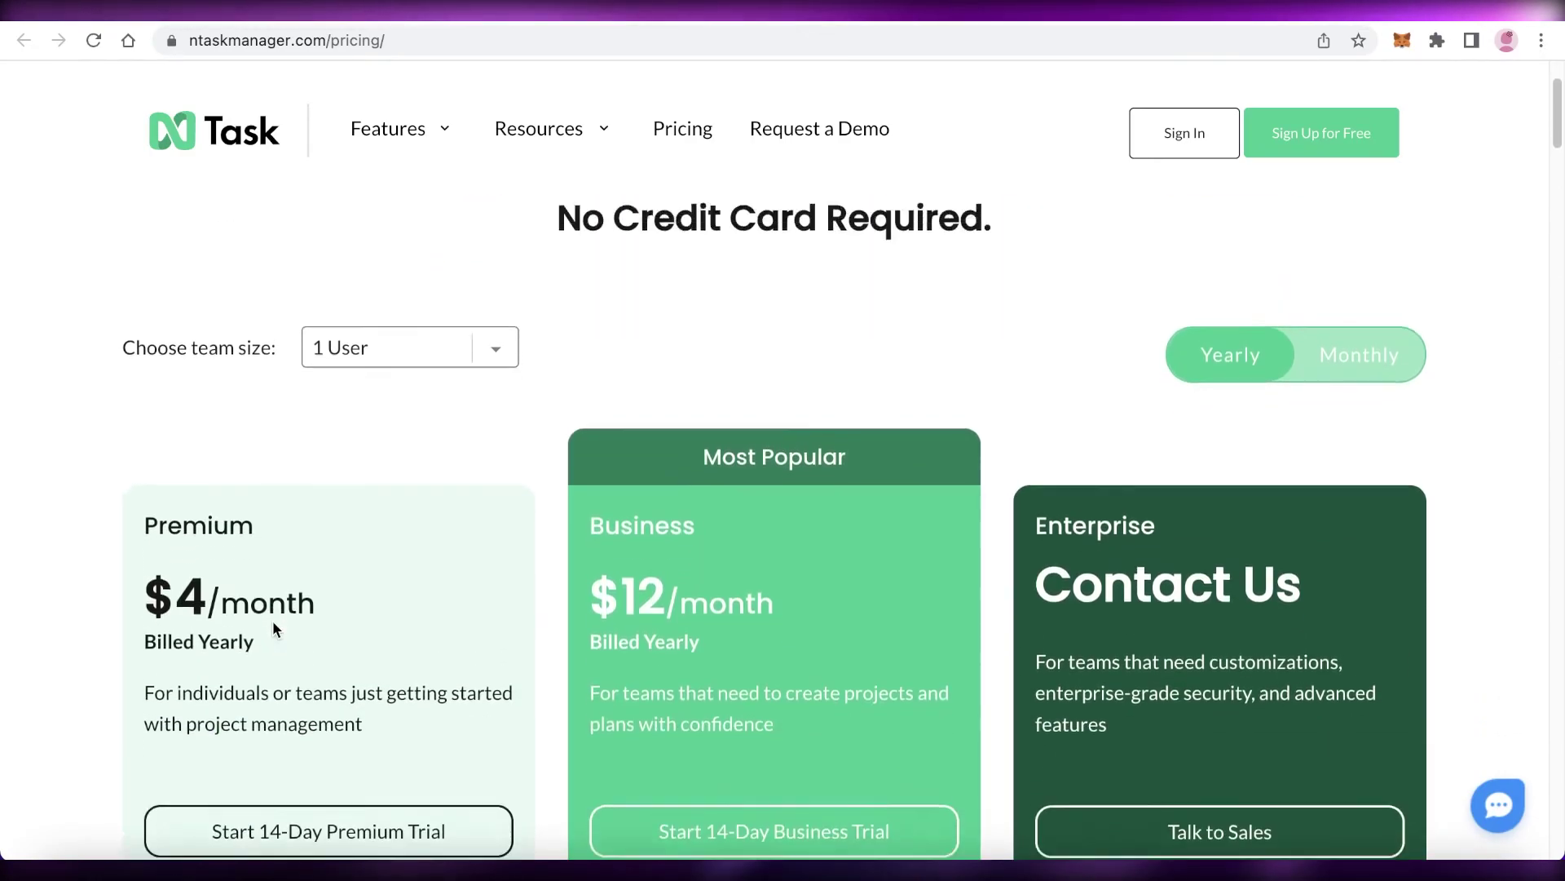
scroll(273, 625, "up", 2)
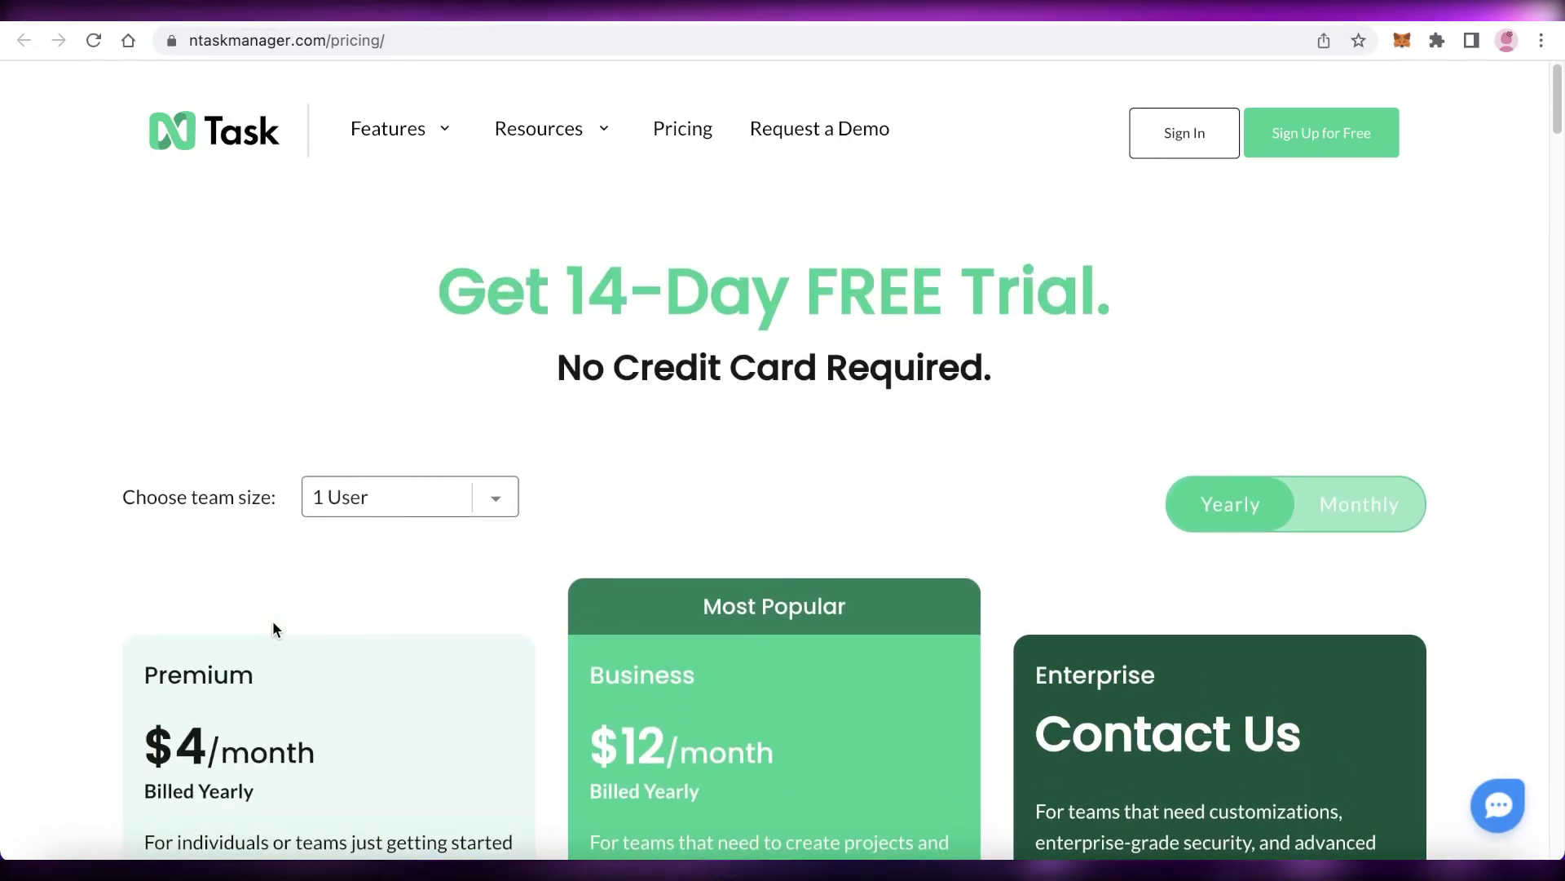
scroll(272, 619, "down", 3)
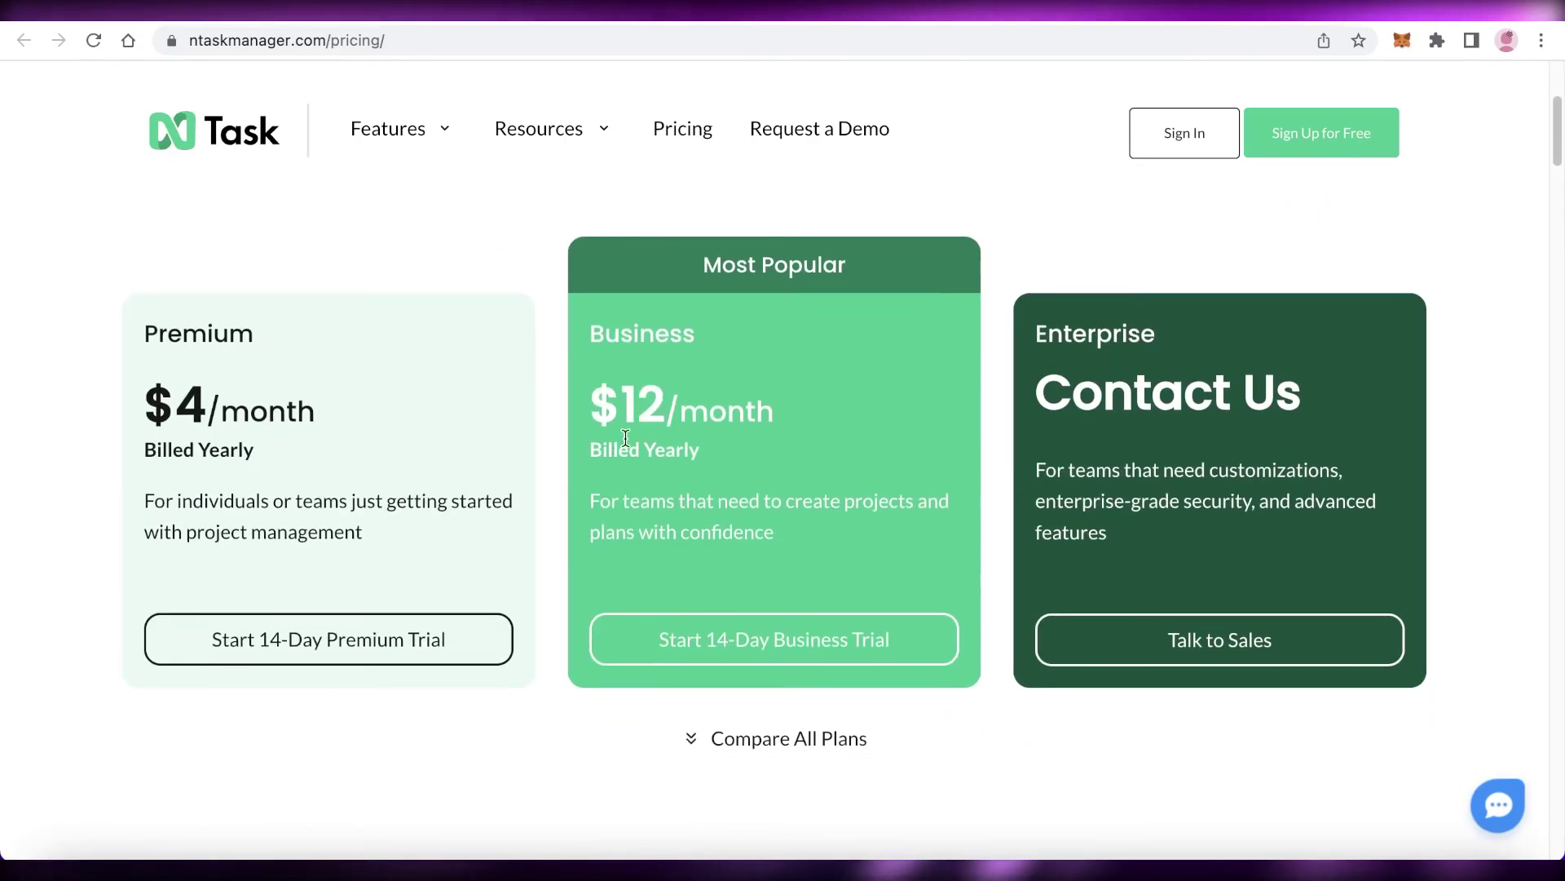
scroll(484, 322, "down", 3)
scroll(483, 322, "up", 2)
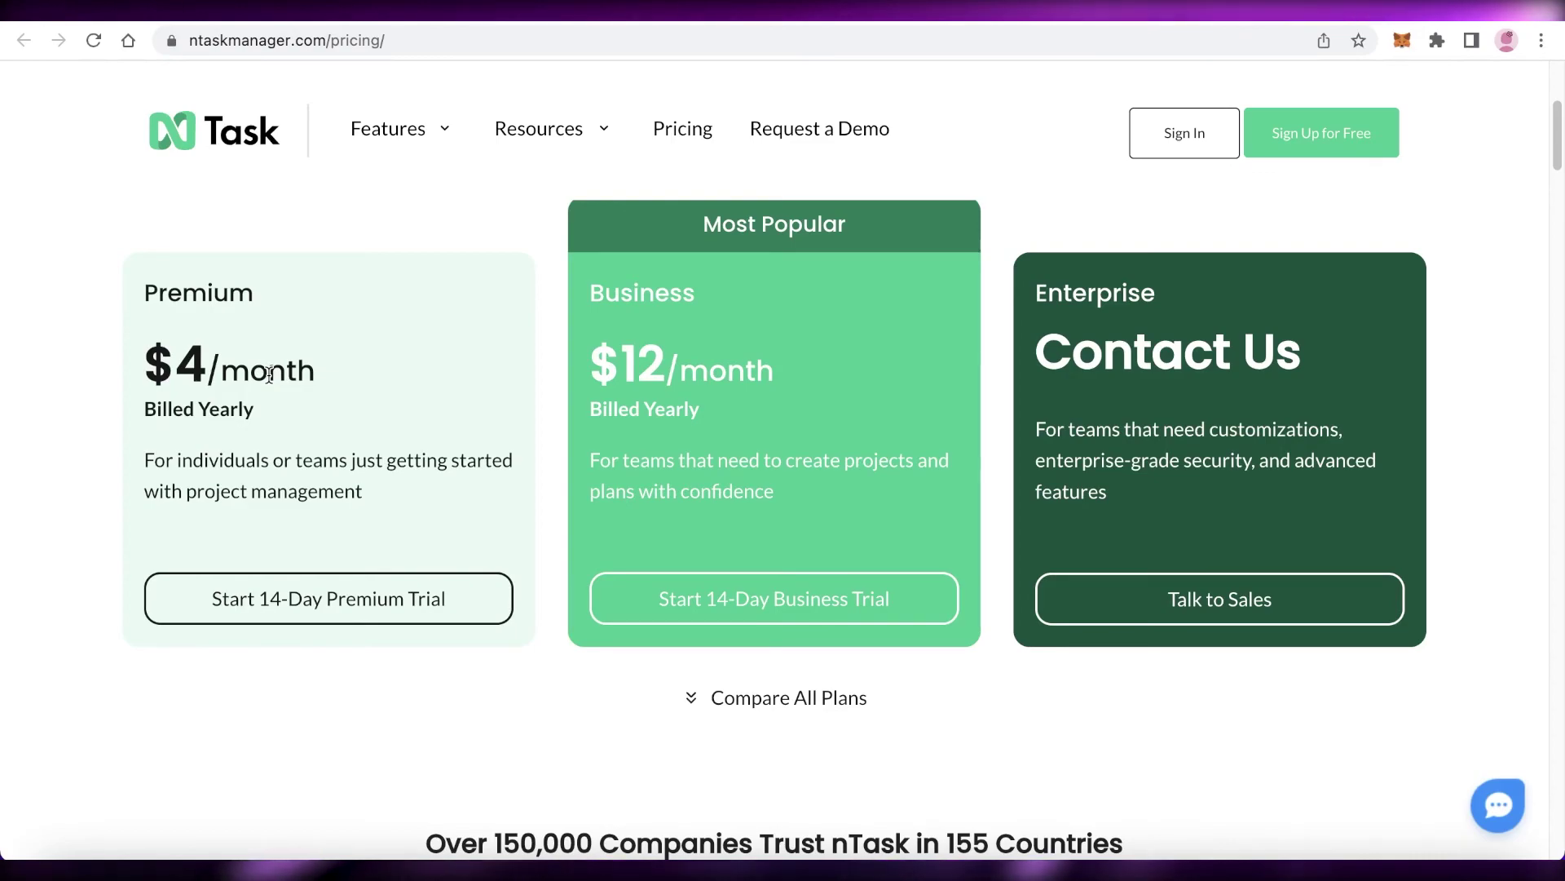
scroll(269, 373, "up", 1)
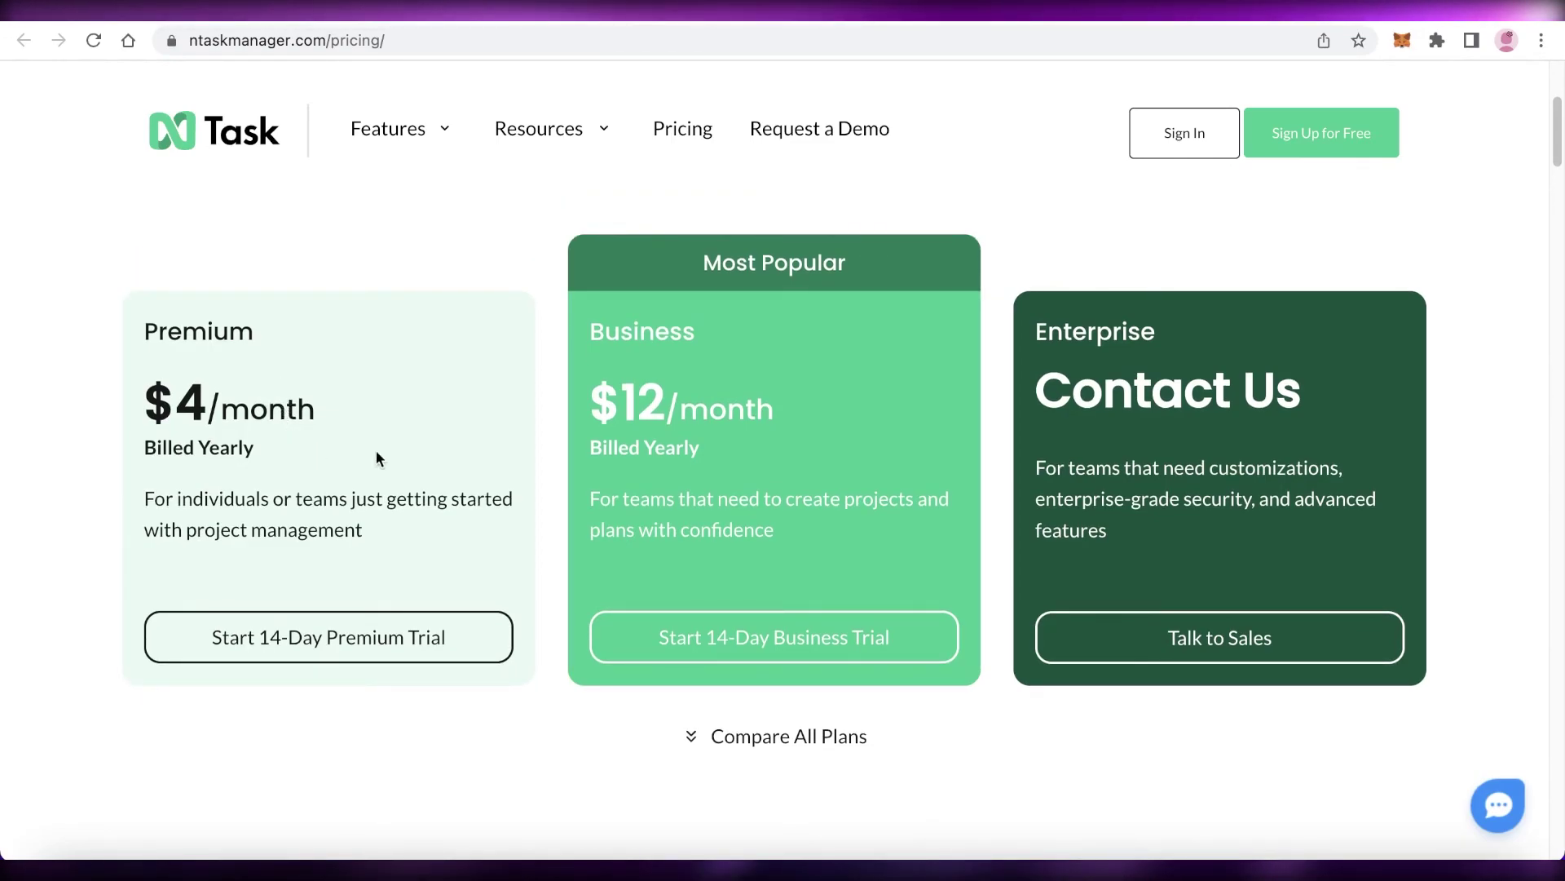
scroll(778, 406, "down", 8)
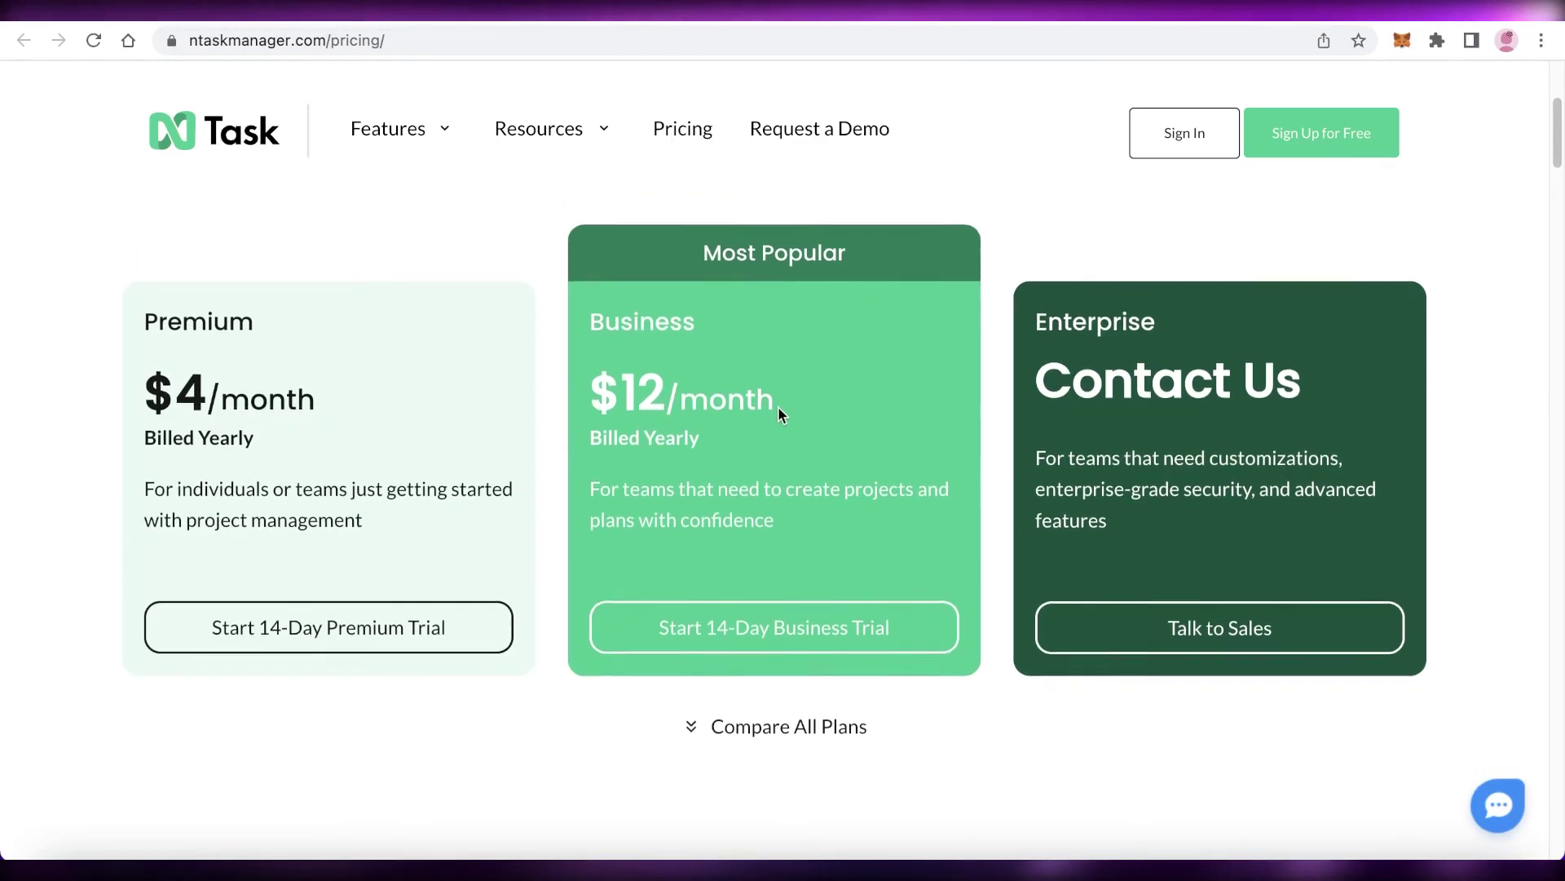
scroll(774, 404, "up", 10)
scroll(781, 409, "down", 3)
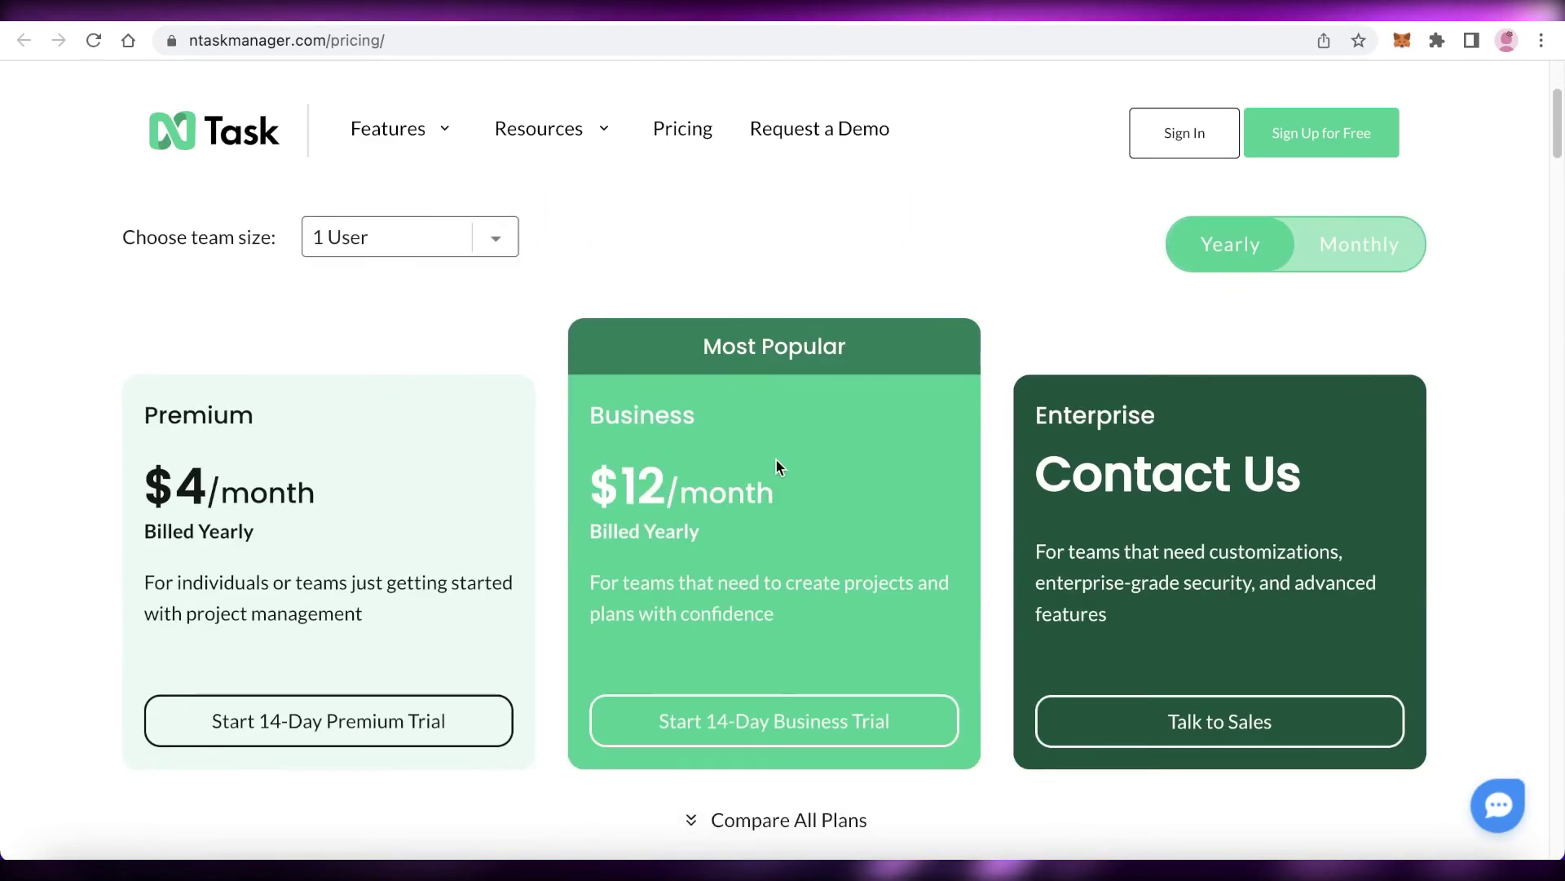
- Price the plans for 10, 30, then 50 users, leaving team size at 50 Users
left_click(419, 237)
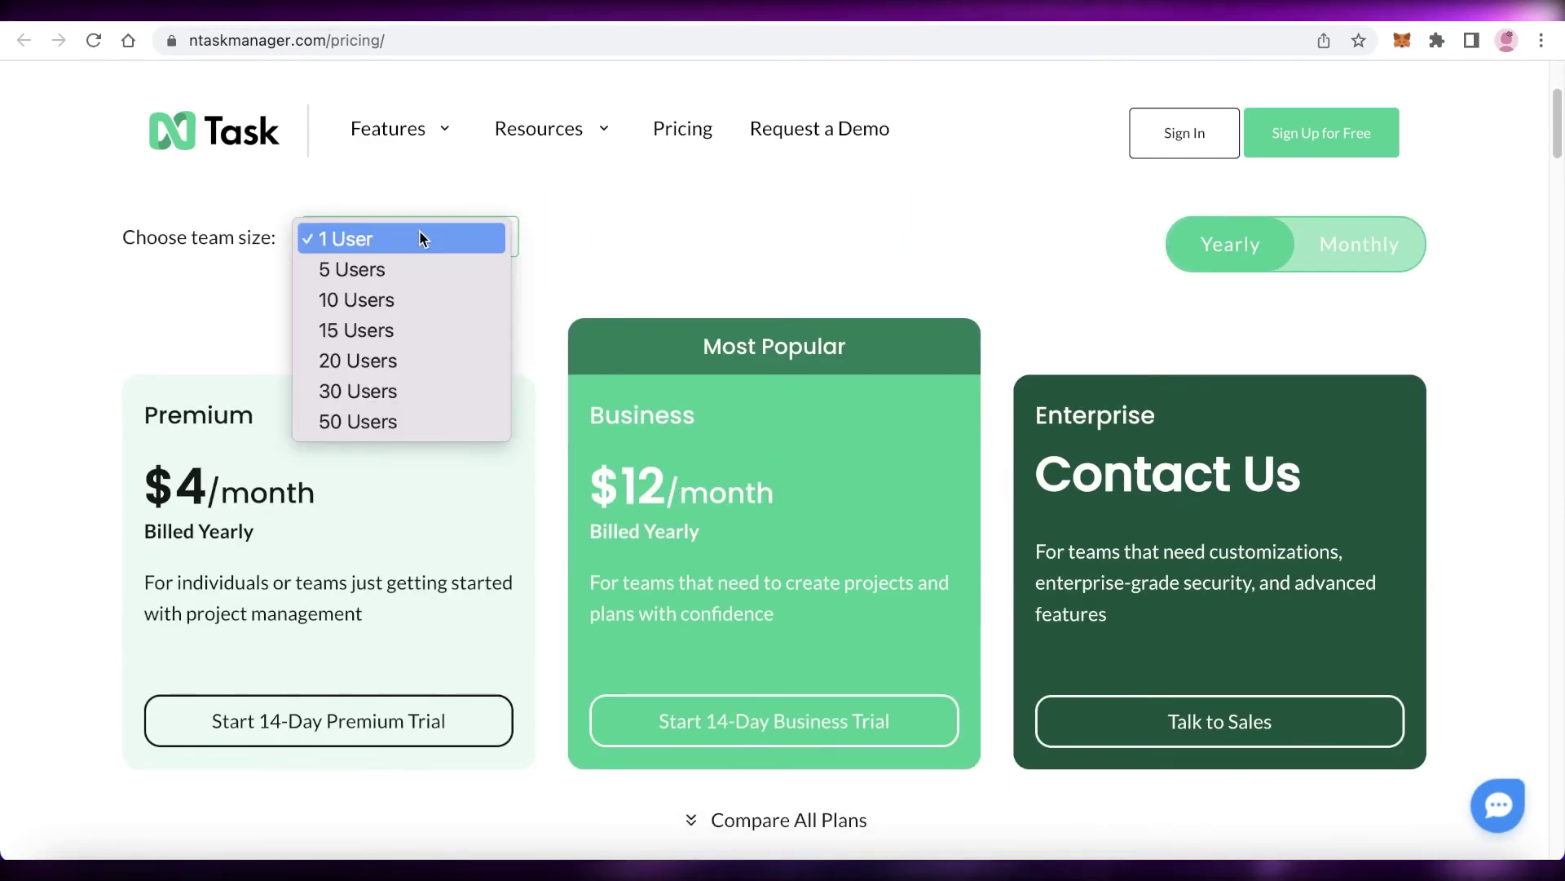
left_click(401, 300)
left_click(459, 238)
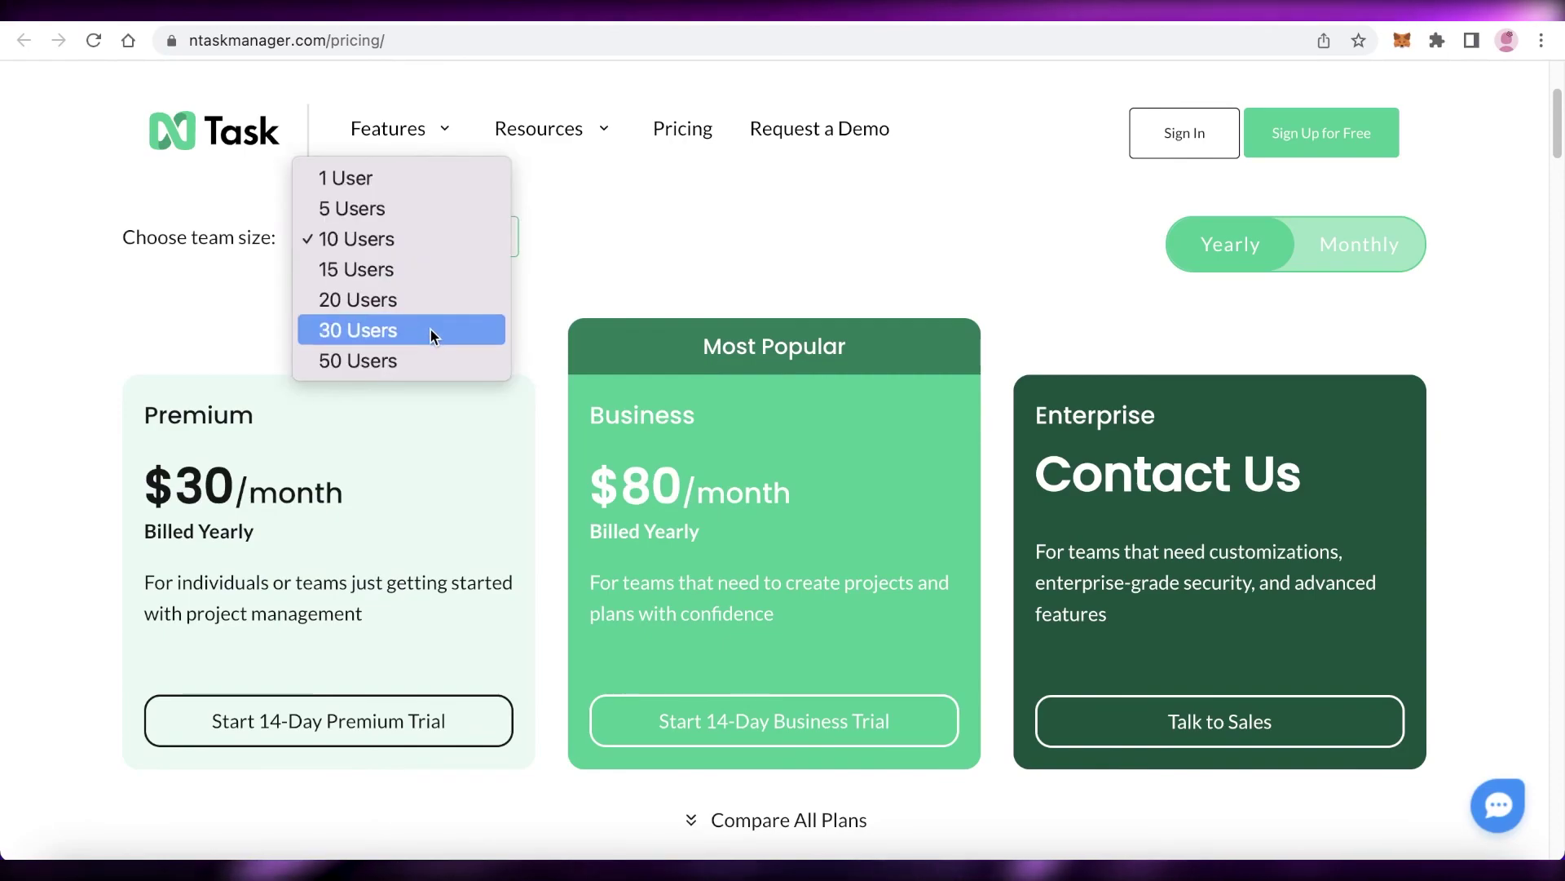
left_click(437, 329)
left_click(444, 245)
left_click(437, 262)
left_click(437, 233)
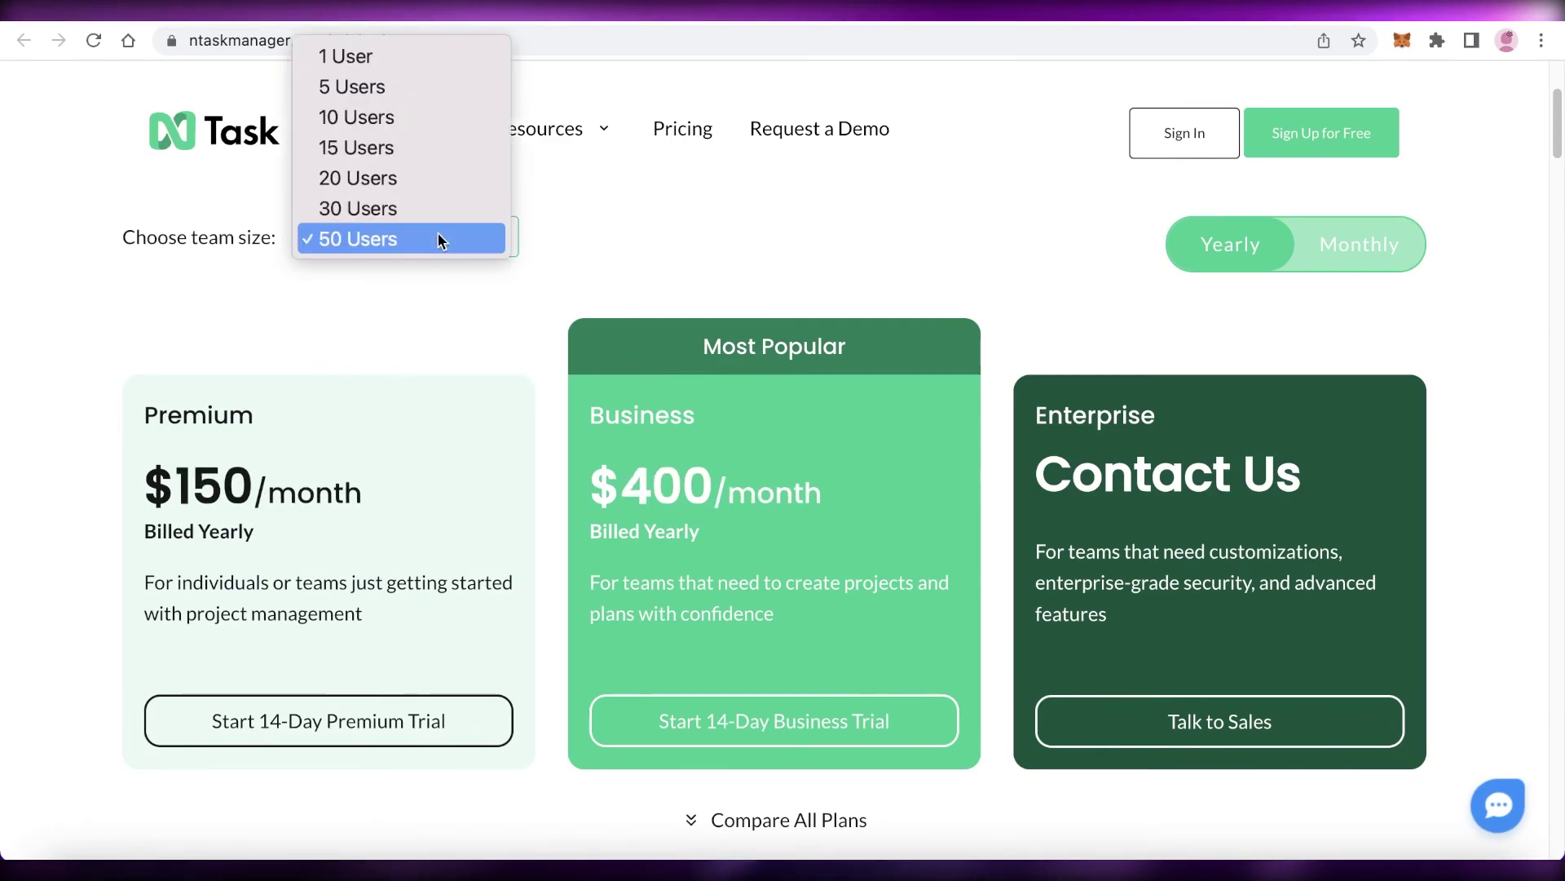
left_click(438, 233)
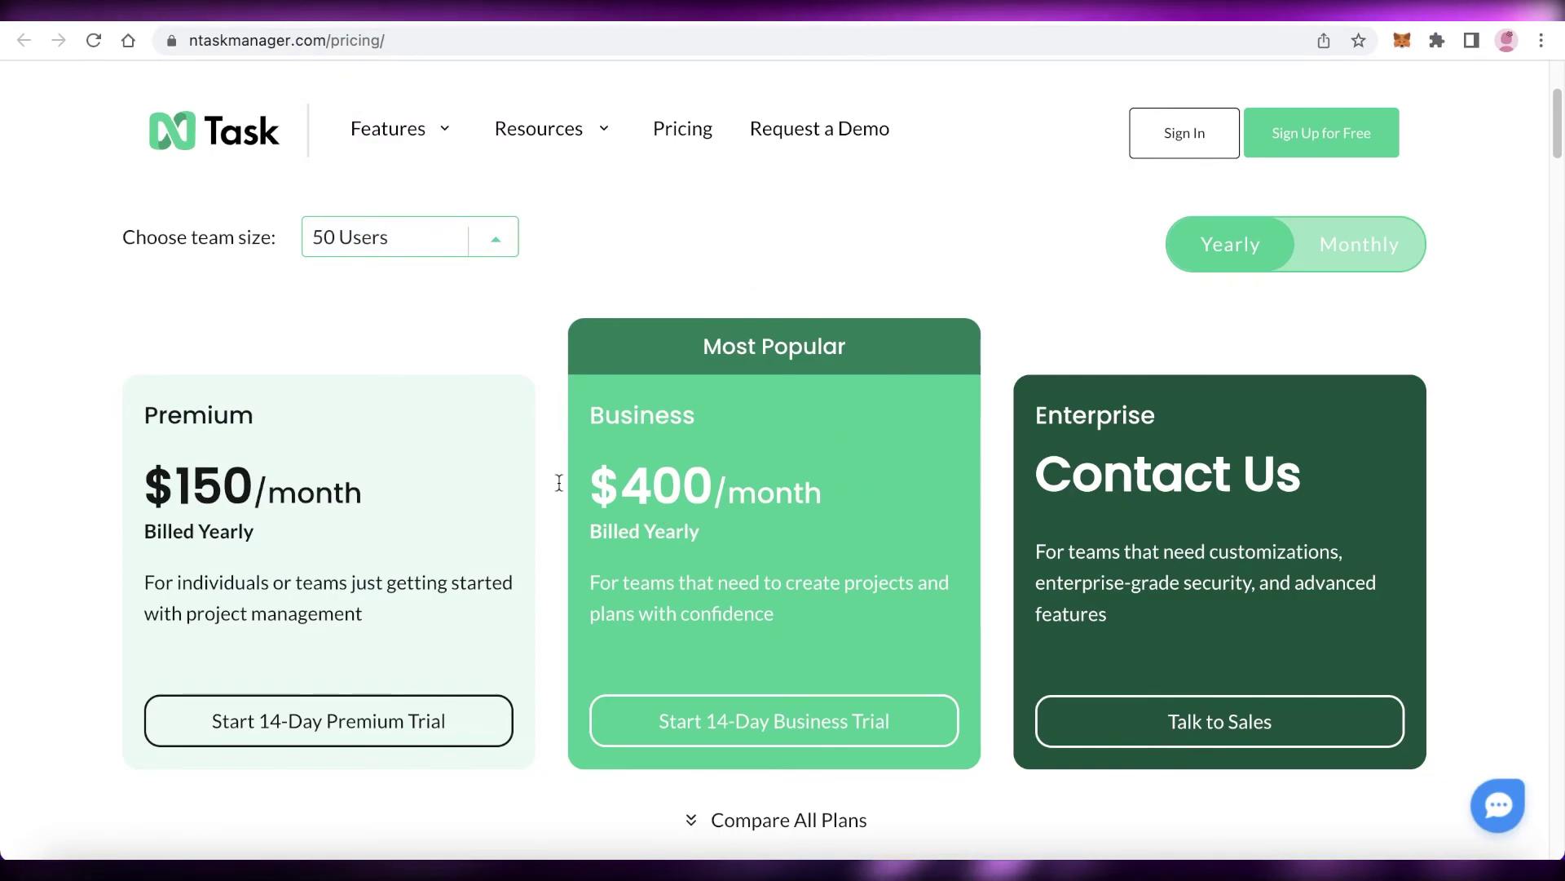
- Jump to the full plan comparison table via Compare All Plans
scroll(680, 446, "down", 3)
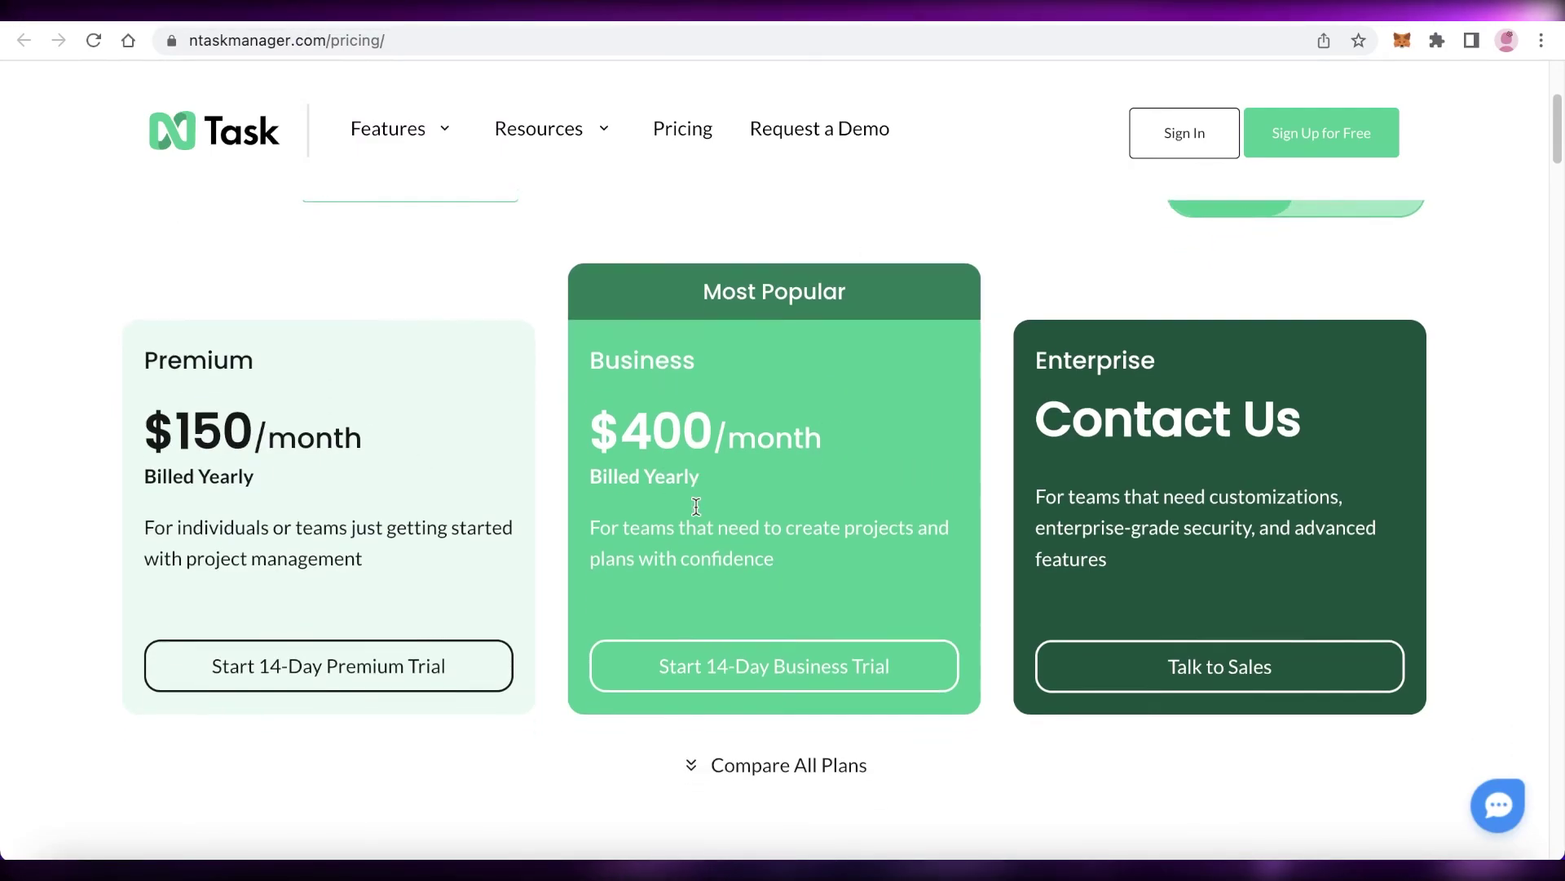
left_click(771, 693)
scroll(713, 424, "down", 8)
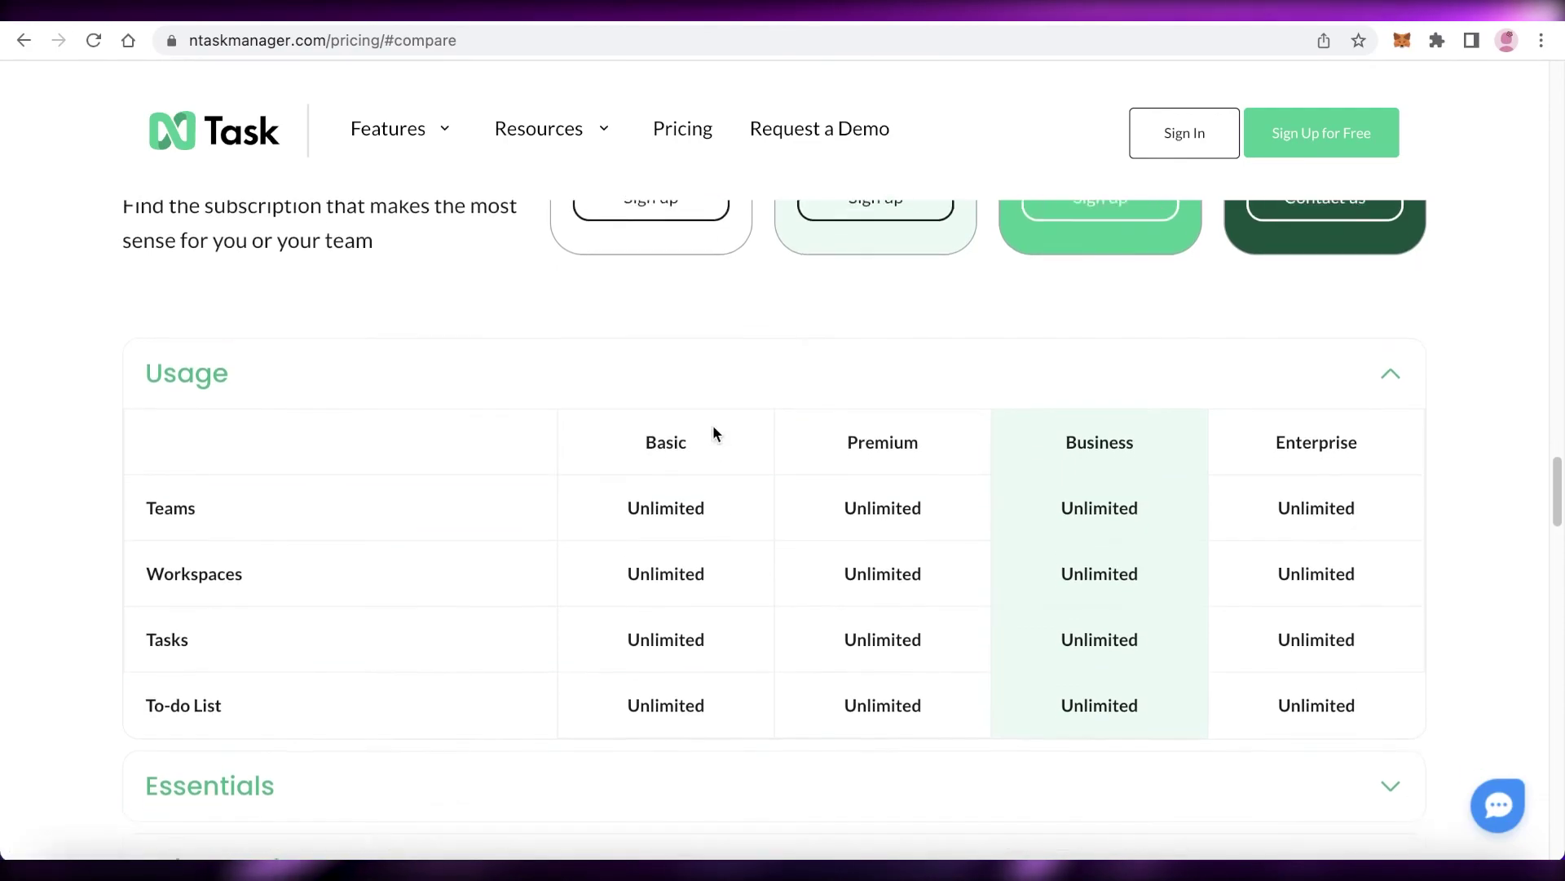
scroll(593, 512, "up", 5)
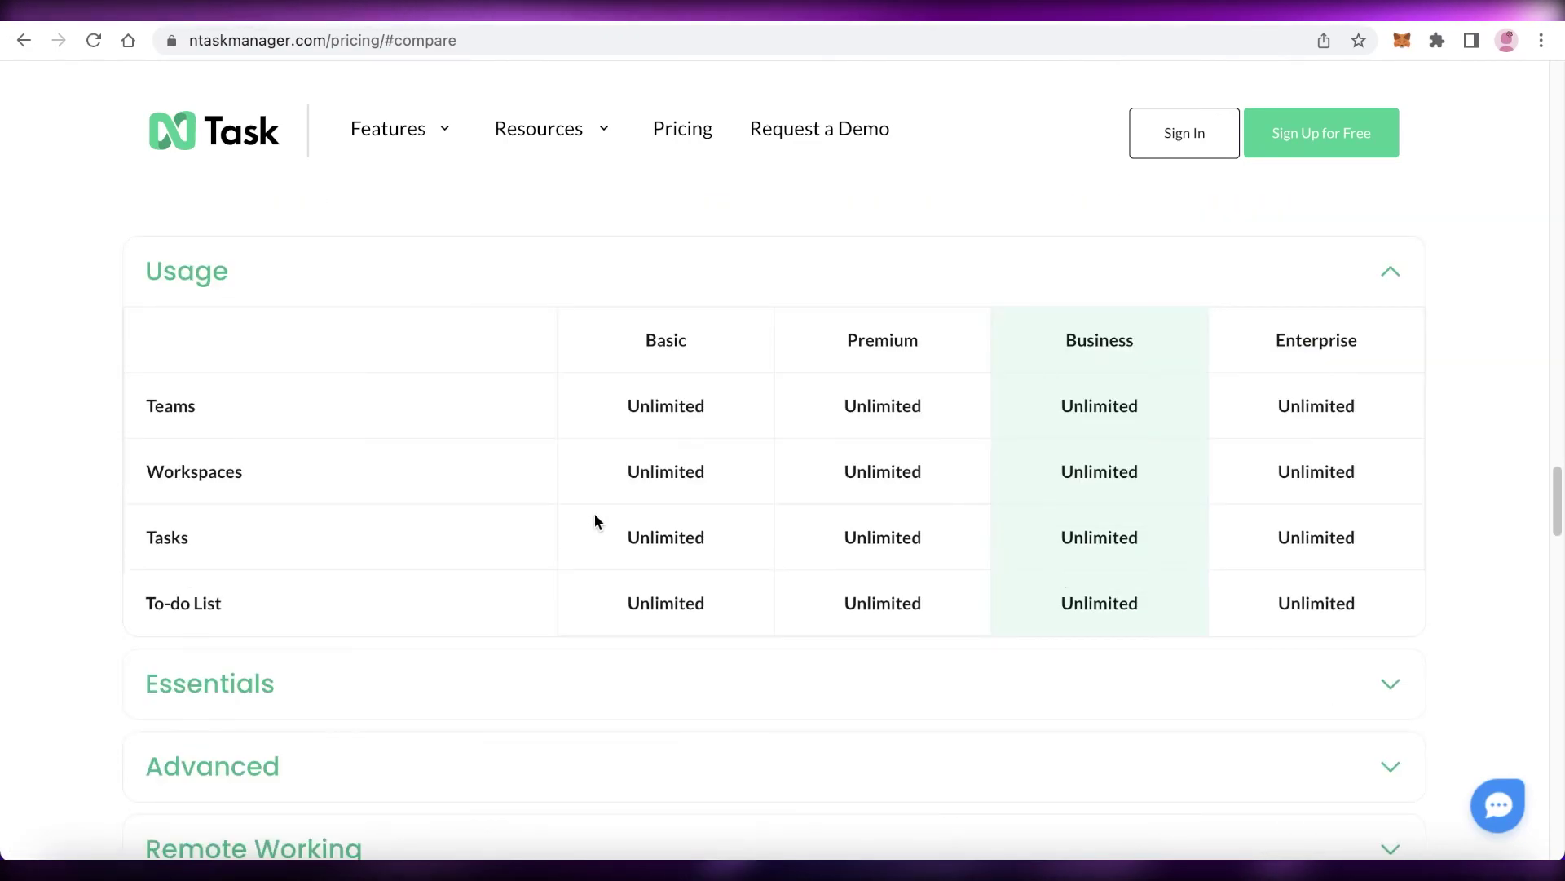
scroll(585, 501, "up", 1)
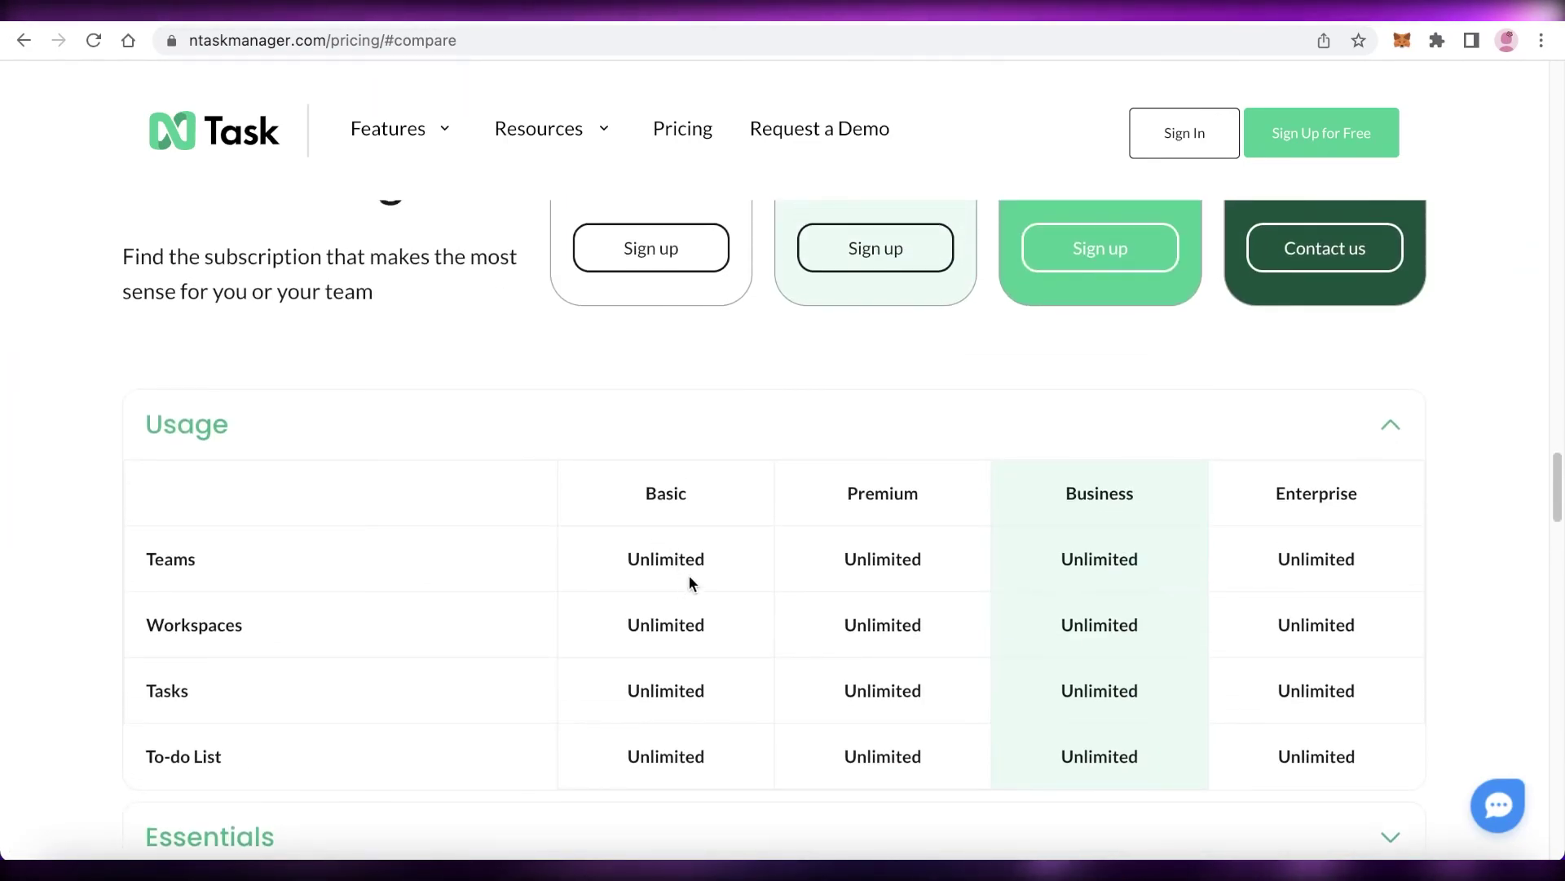
scroll(816, 575, "down", 4)
scroll(603, 494, "down", 1)
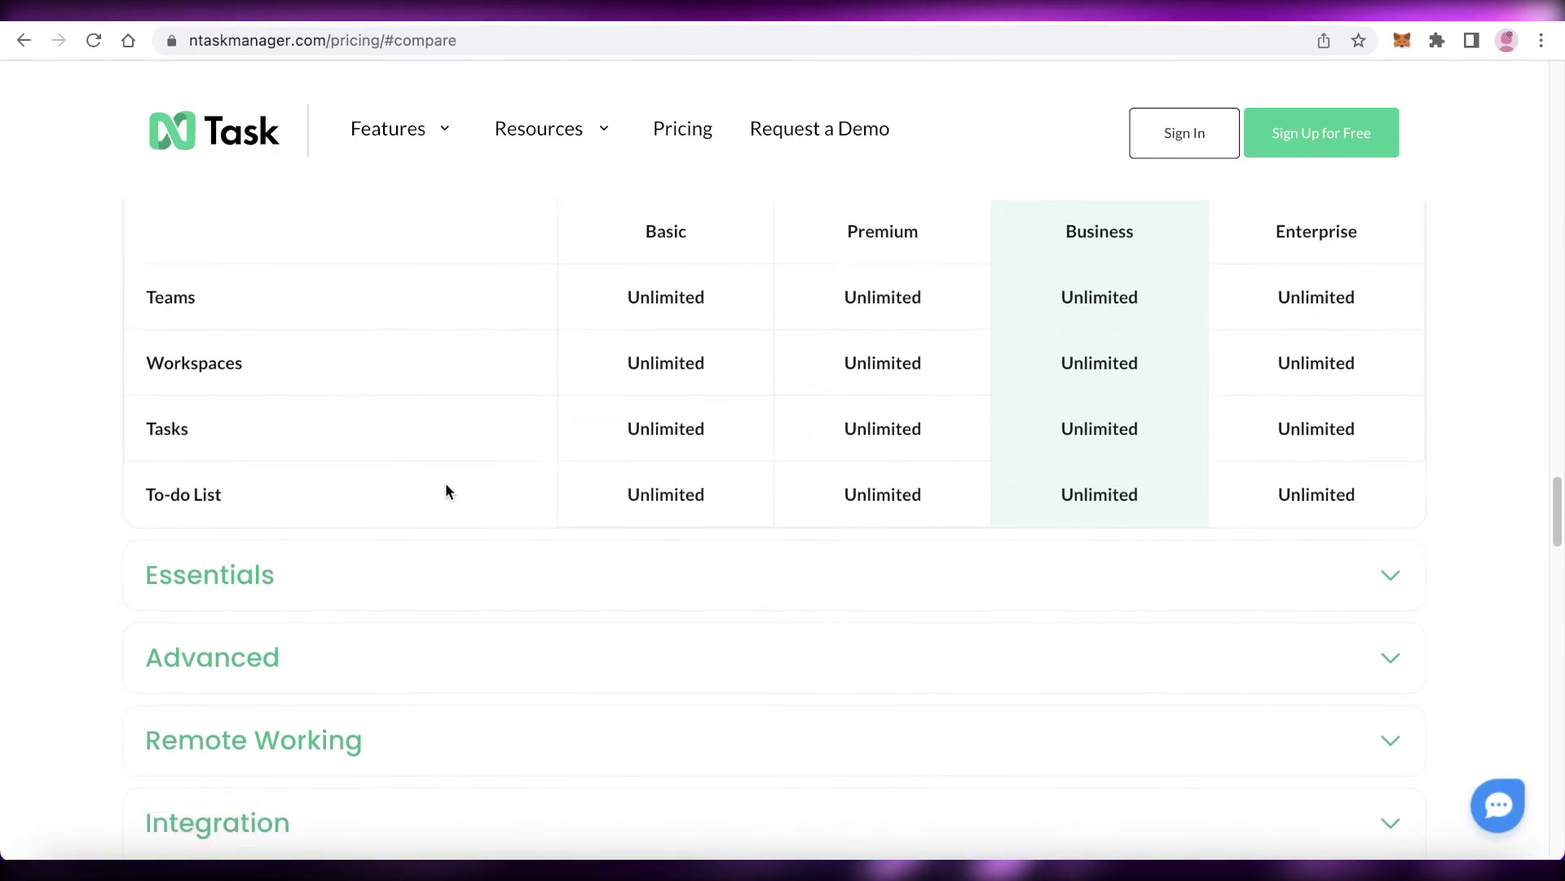
scroll(445, 490, "down", 1)
- Expand the Essentials and Advanced feature comparisons and review their rows
left_click(367, 489)
scroll(354, 470, "down", 3)
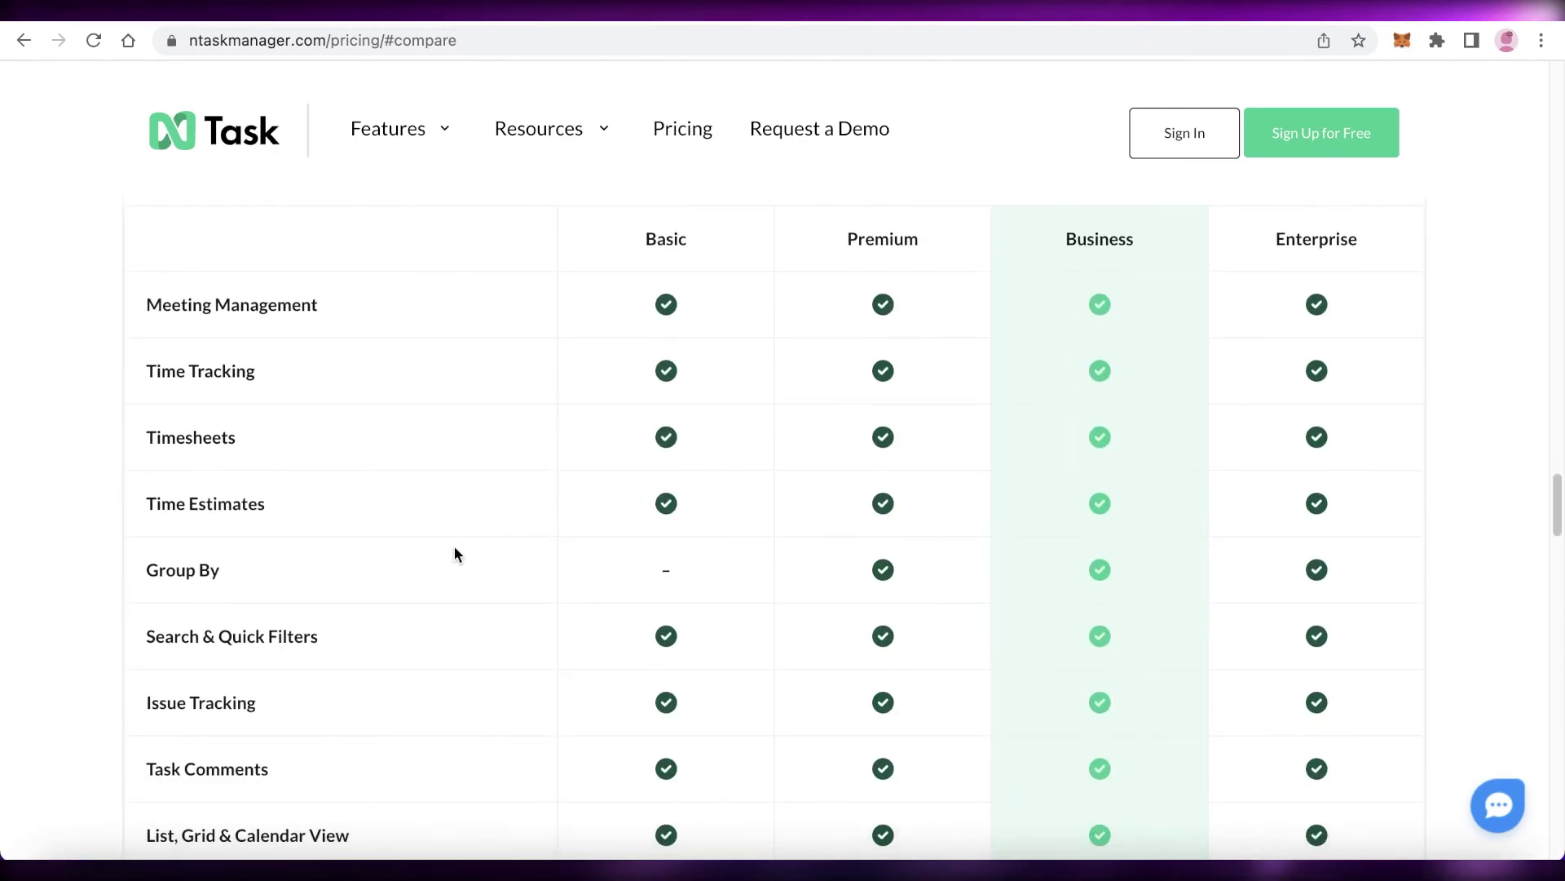
scroll(762, 577, "down", 5)
left_click(663, 605)
scroll(664, 603, "down", 3)
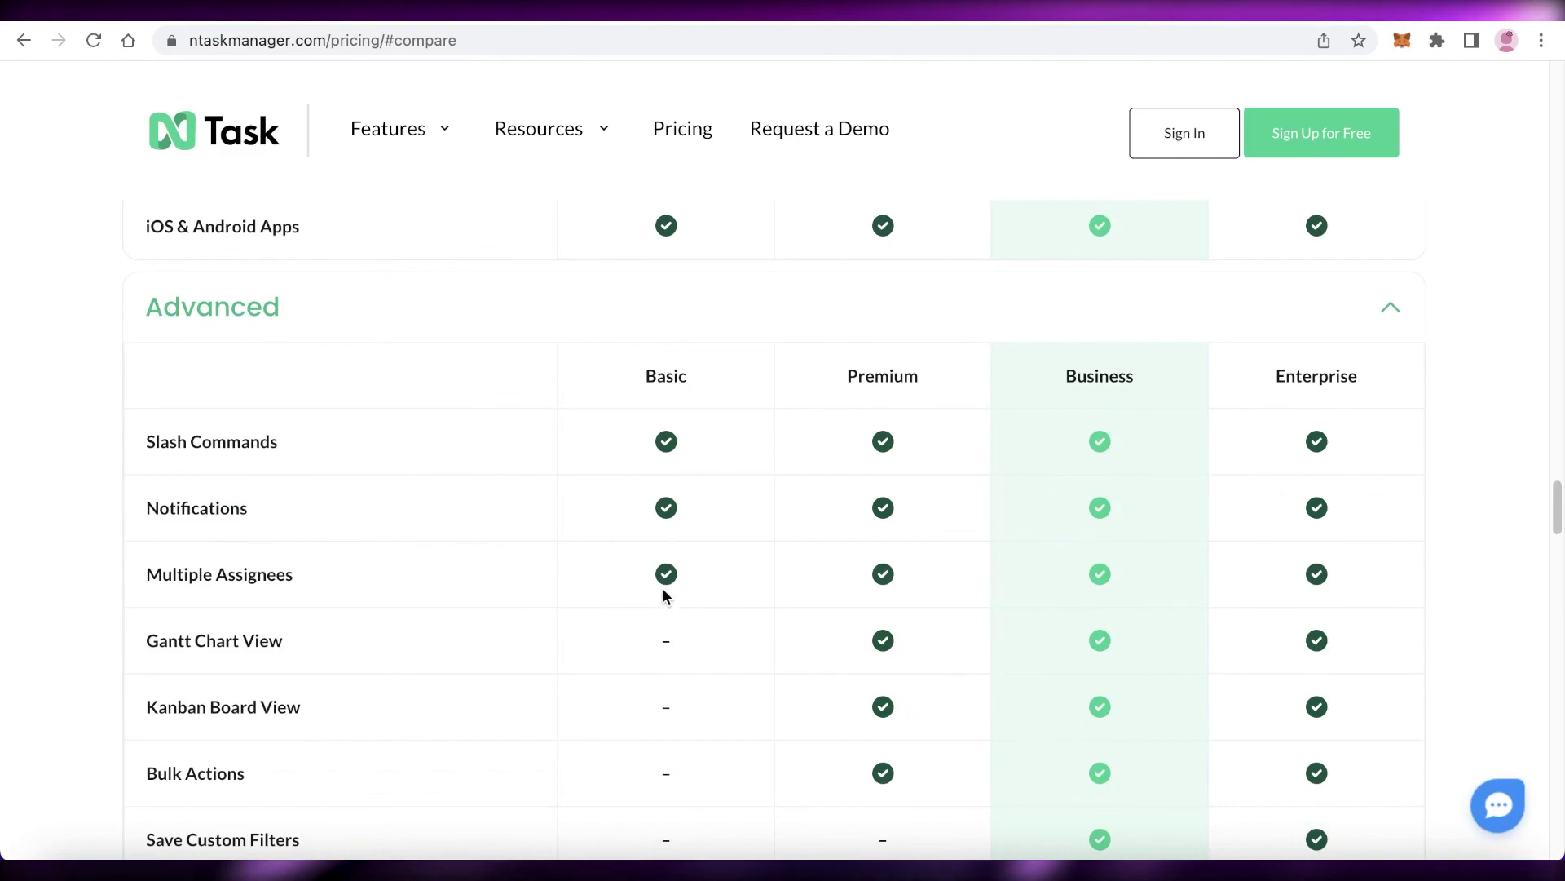
scroll(662, 590, "down", 2)
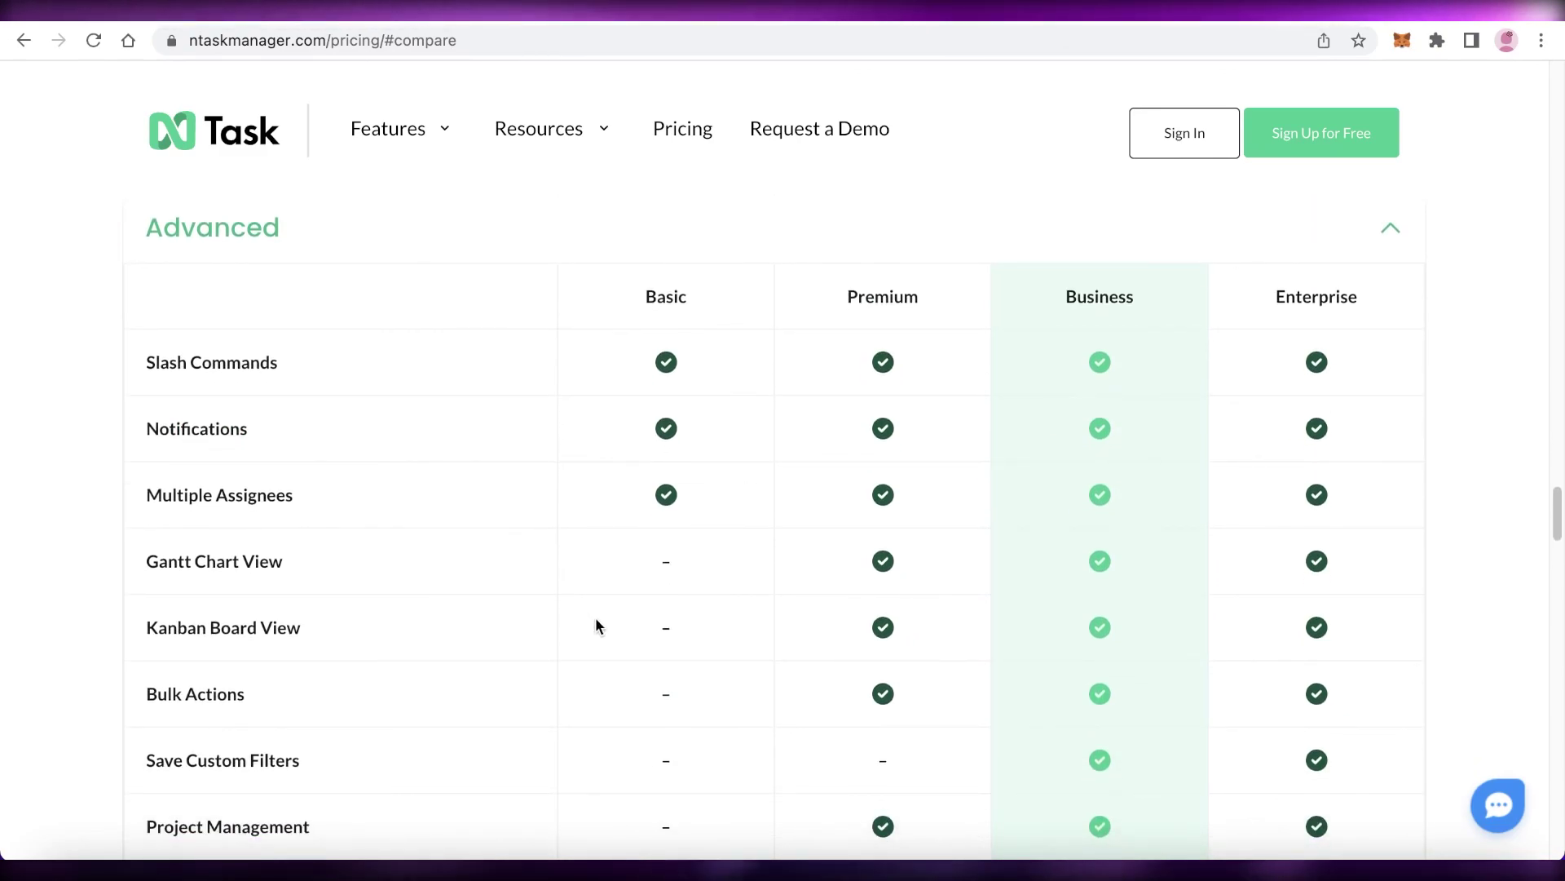
scroll(595, 624, "down", 3)
scroll(428, 589, "down", 4)
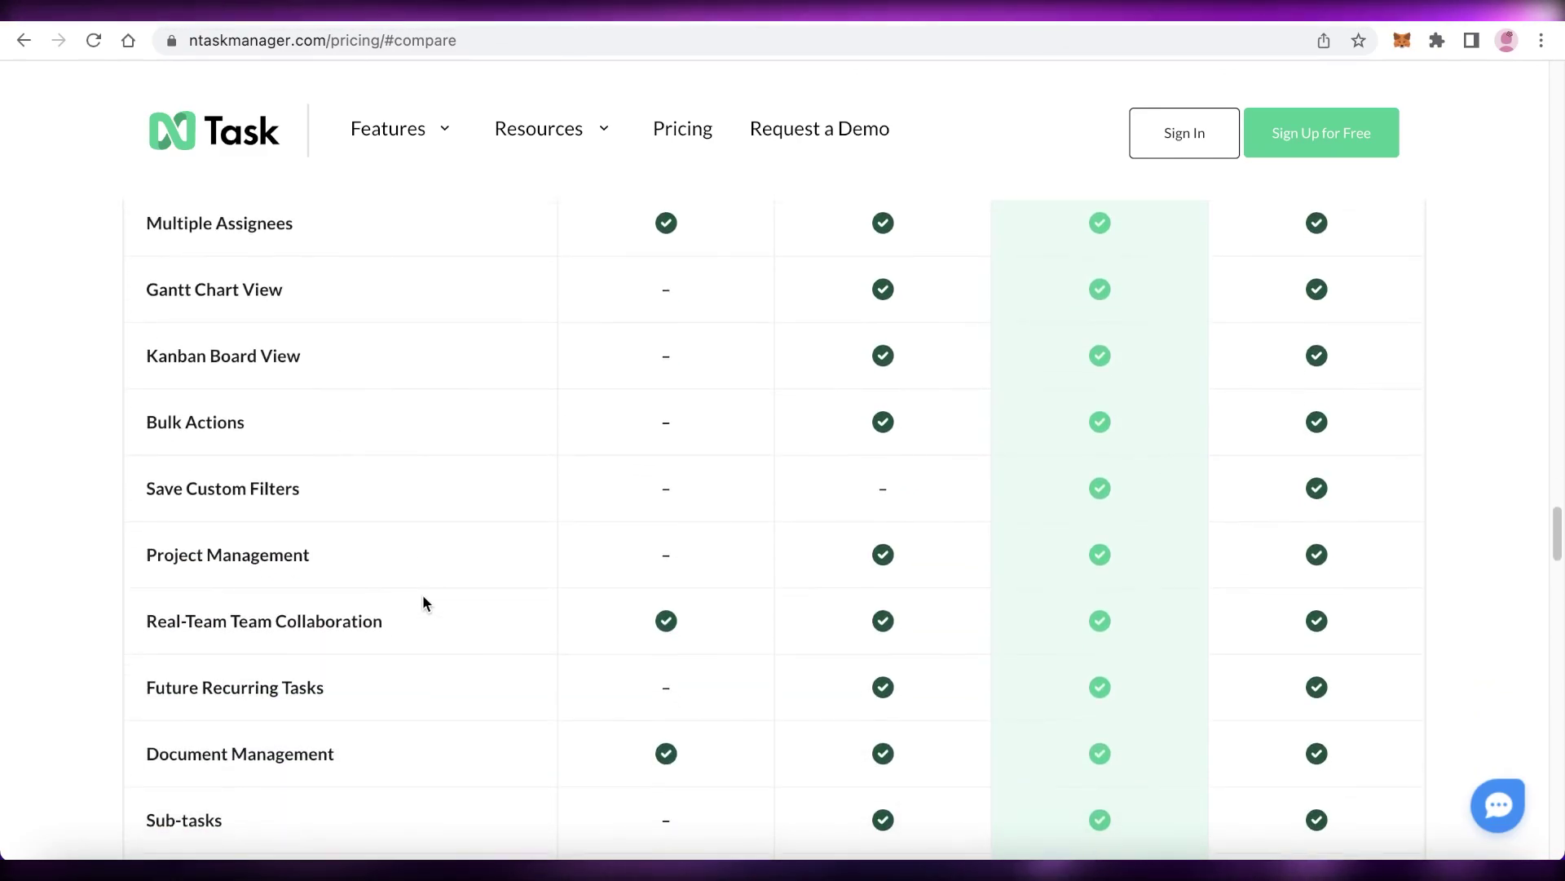
scroll(409, 592, "down", 7)
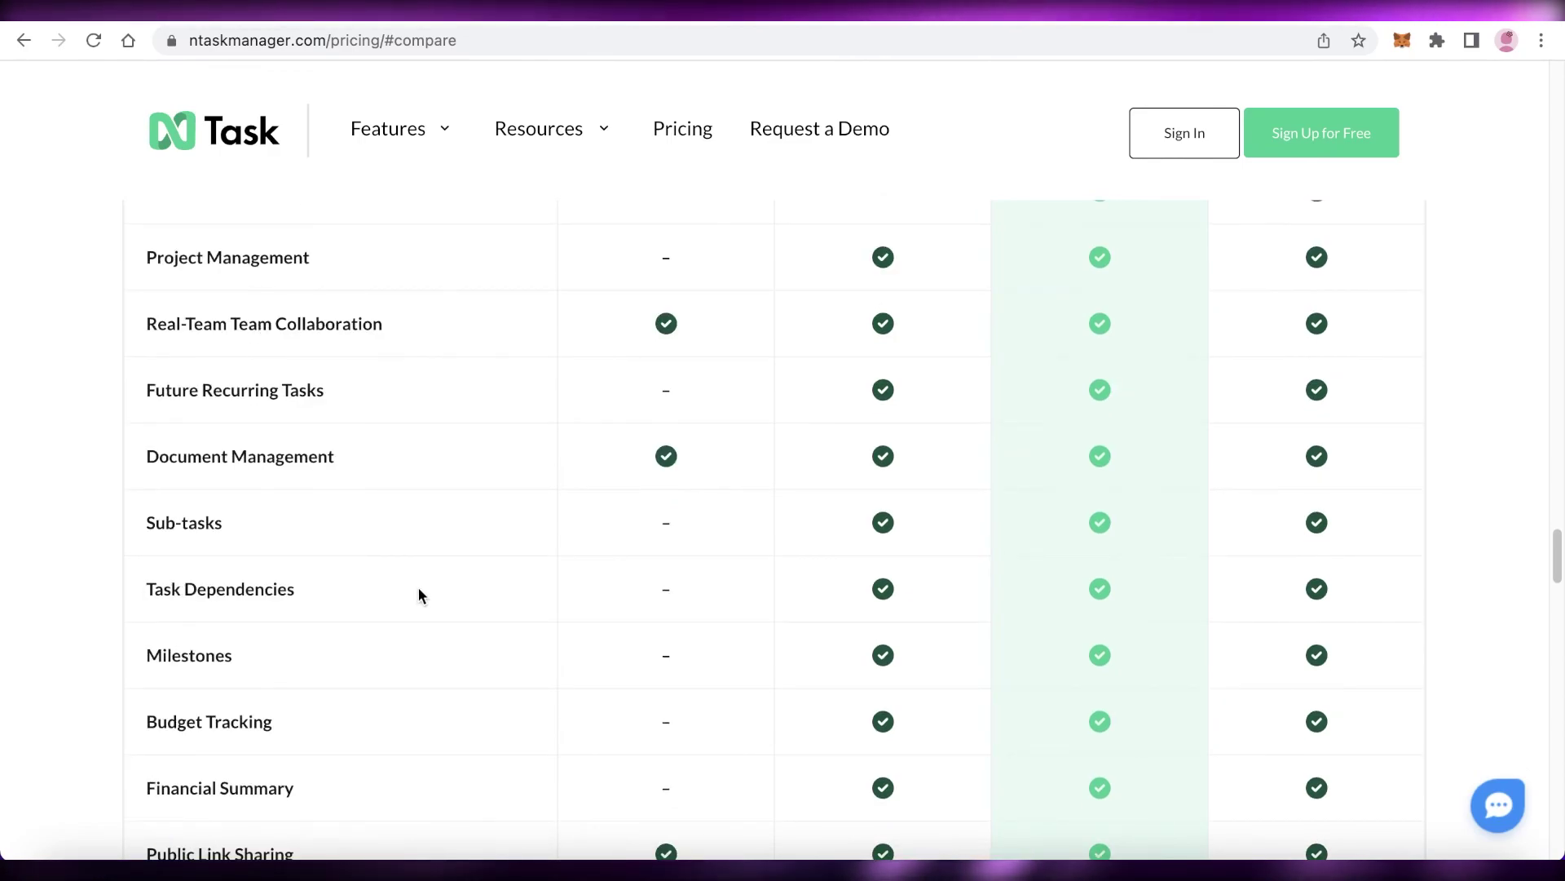
scroll(397, 619, "down", 7)
scroll(367, 569, "up", 20)
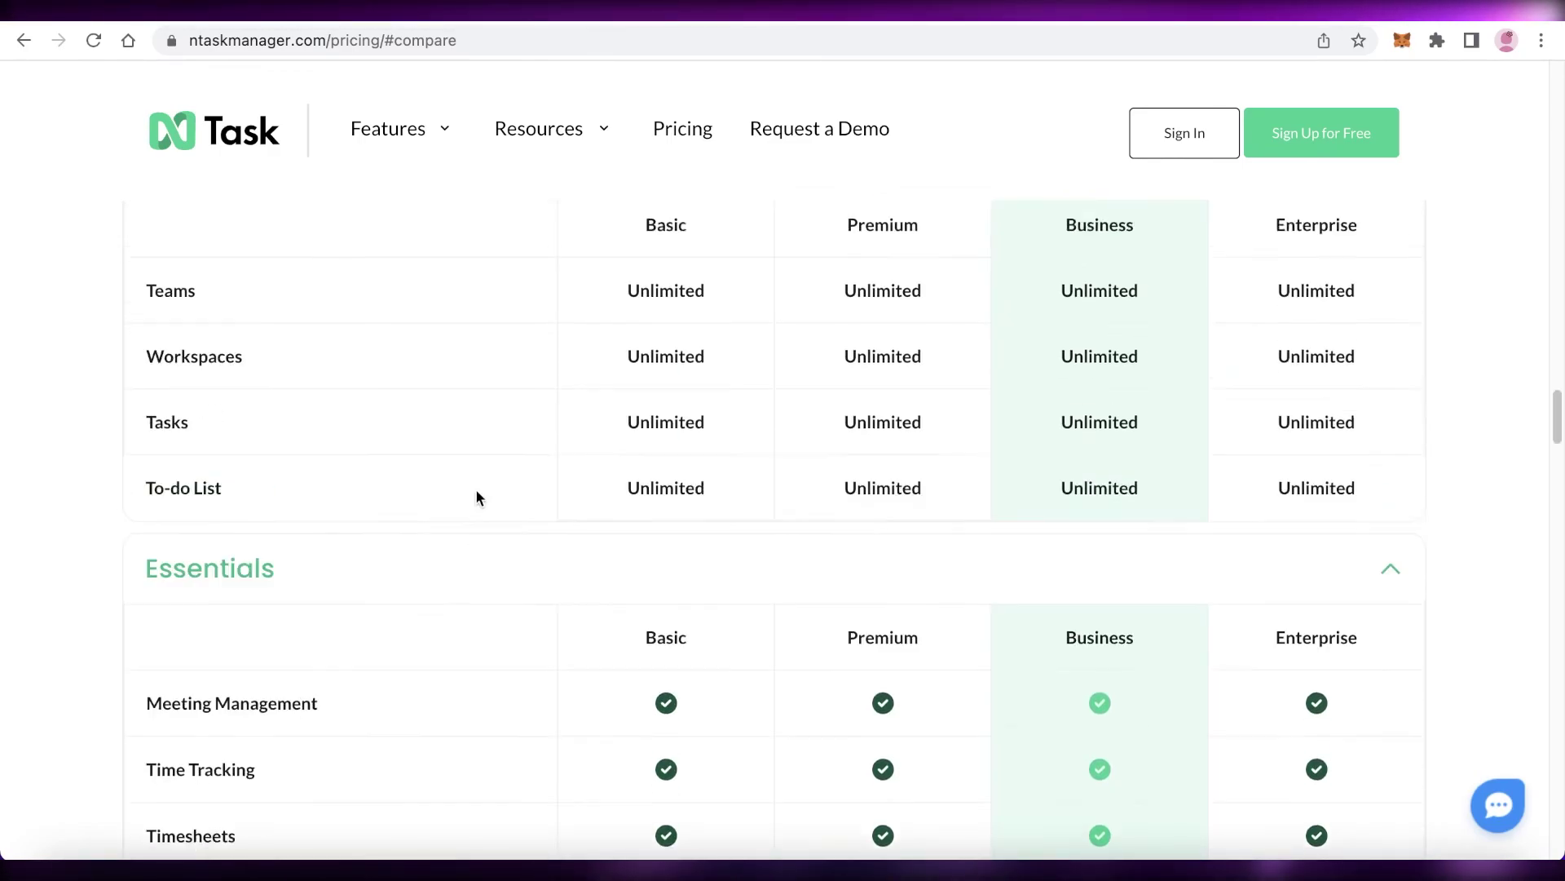